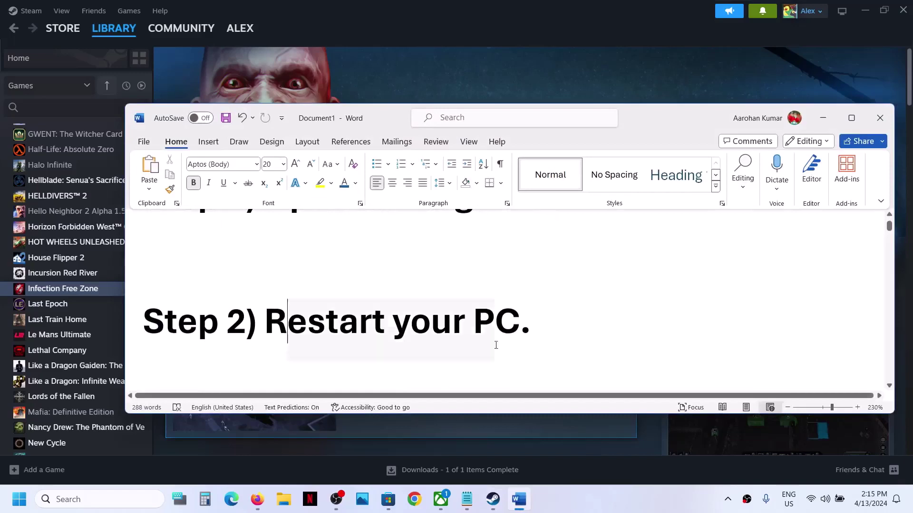
- Show the PC's power options, including Restart, and dismiss them without choosing one
left_click(23, 501)
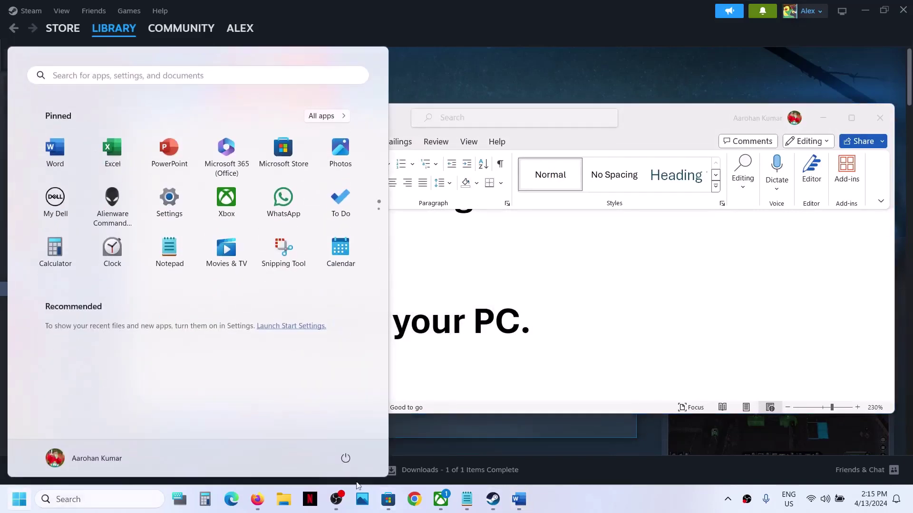
left_click(344, 459)
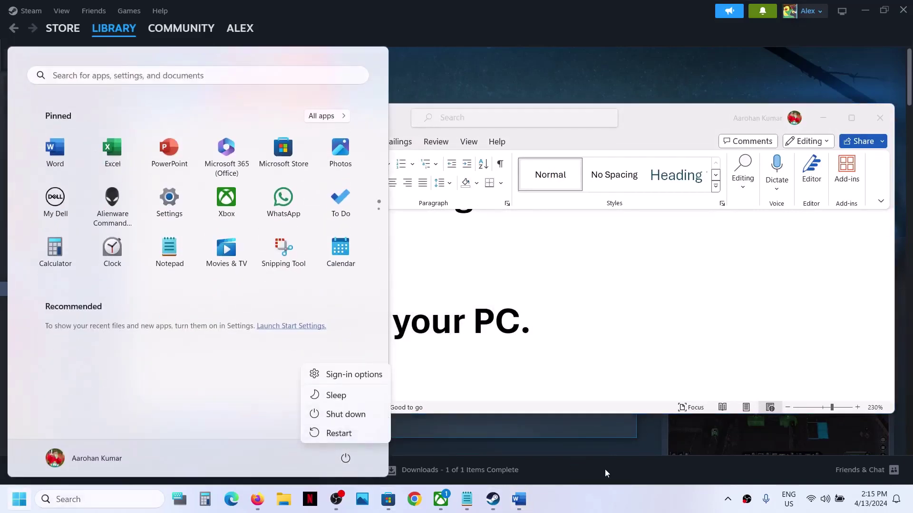
left_click(651, 441)
left_click(652, 432)
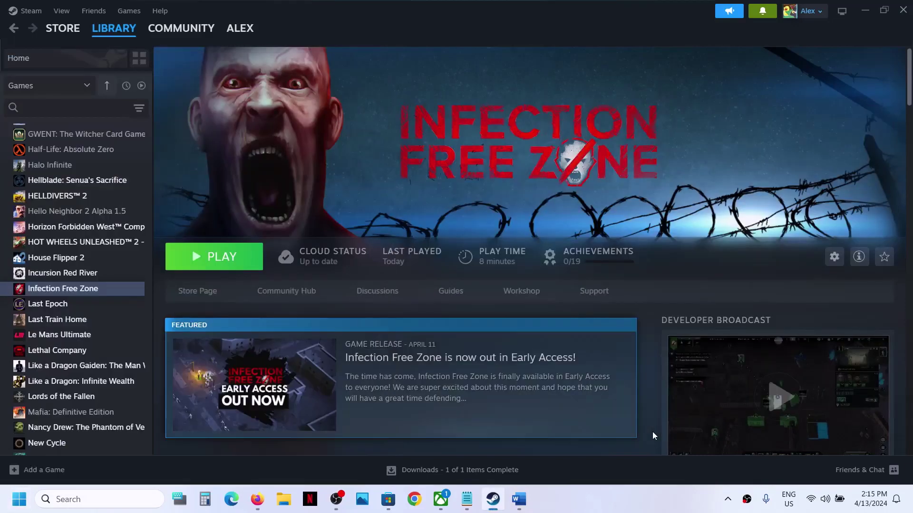
- Switch to the Word document, highlight the Step 3 text "Try previous build." and return to Steam
left_click(518, 499)
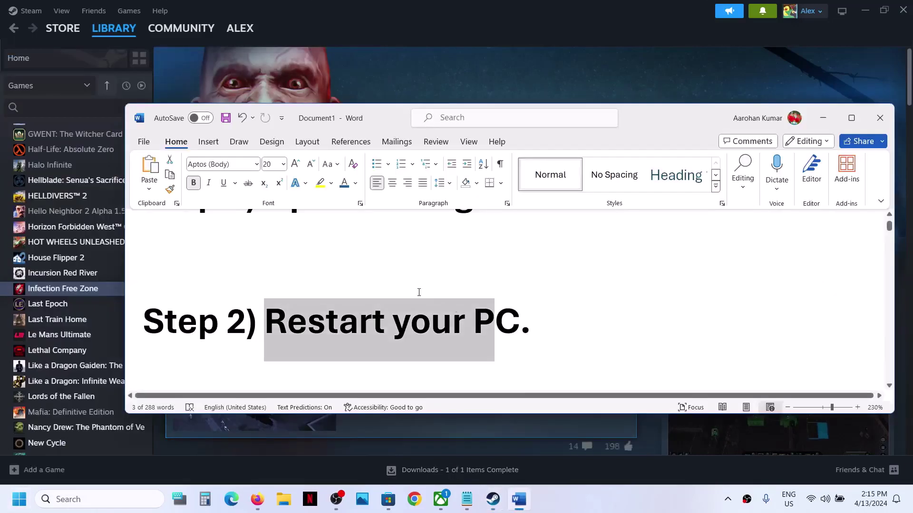
scroll(409, 296, "down", 3)
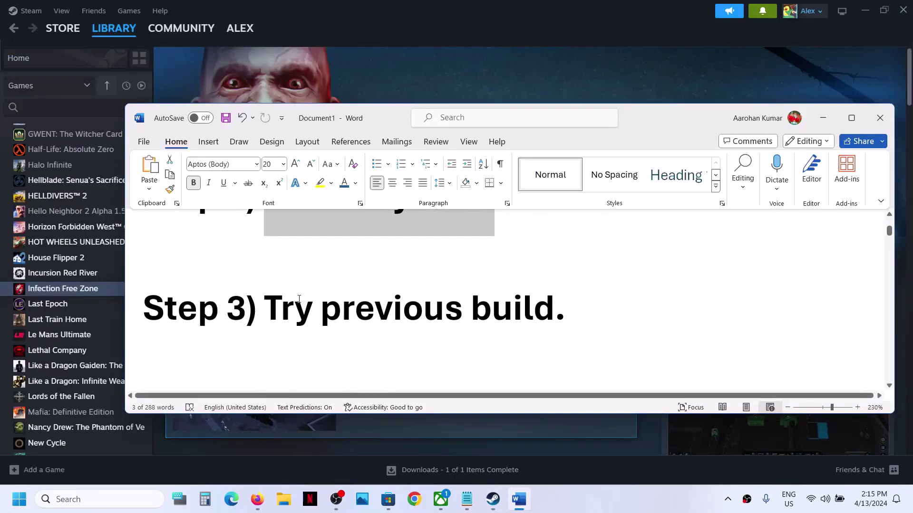
left_click_drag(299, 299, 567, 309)
left_click(822, 118)
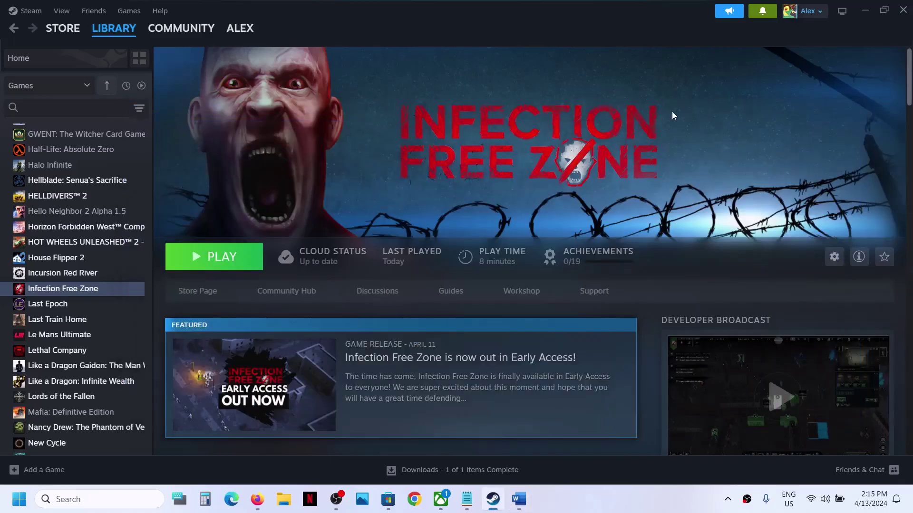
- Opt Infection Free Zone into the "previous - previous default build" beta and start the game's update
right_click(82, 288)
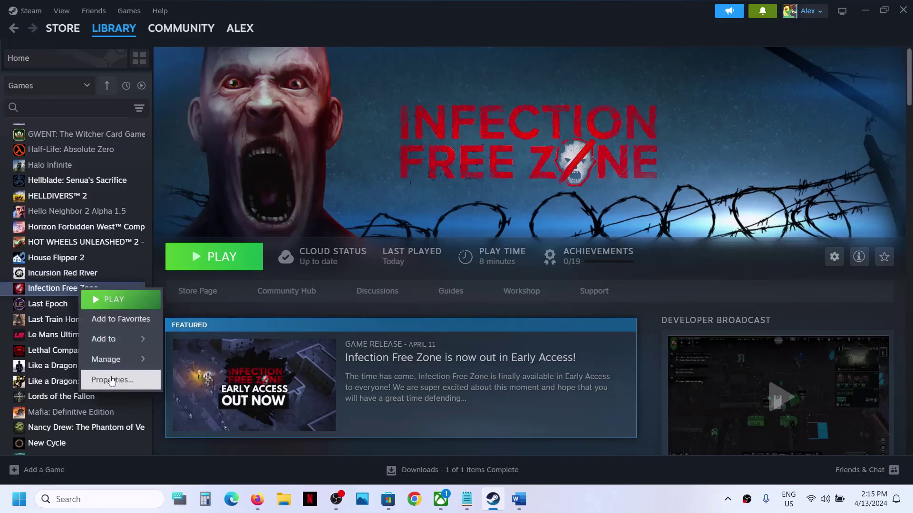
left_click(122, 379)
left_click(233, 201)
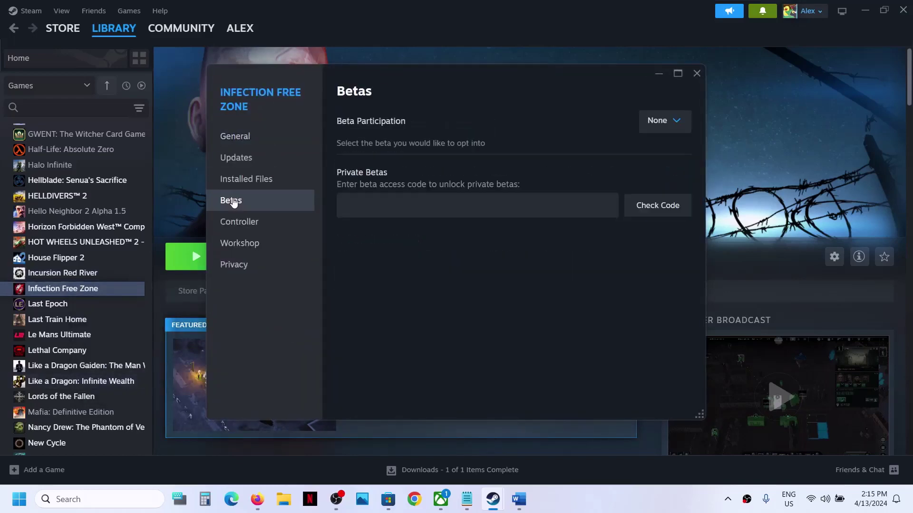
left_click(683, 121)
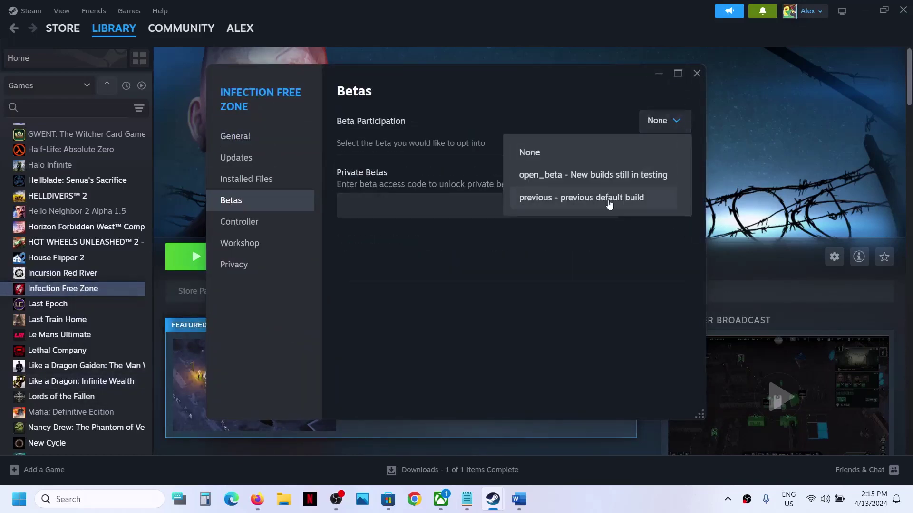
left_click(583, 200)
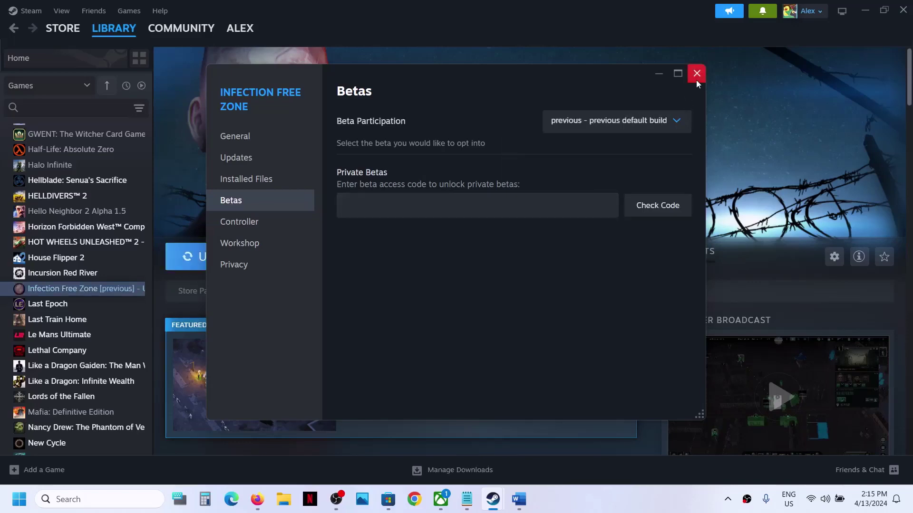
left_click(697, 74)
left_click(221, 262)
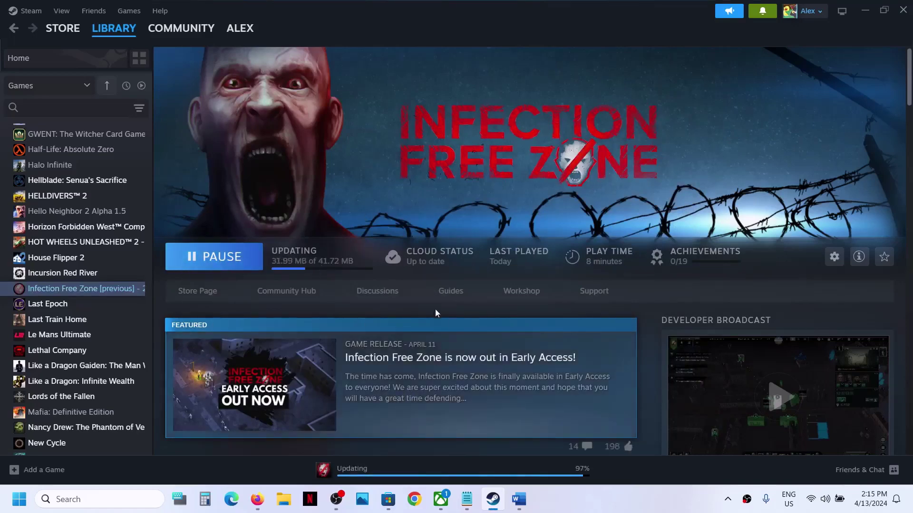
- Review the beta participation choices in Infection Free Zone's properties, leaving the selection as it is
right_click(116, 289)
left_click(153, 378)
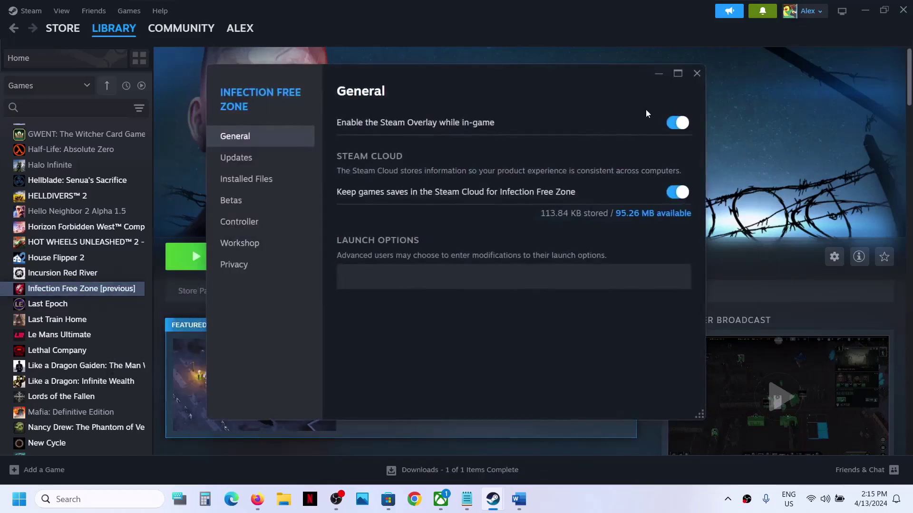
left_click(263, 199)
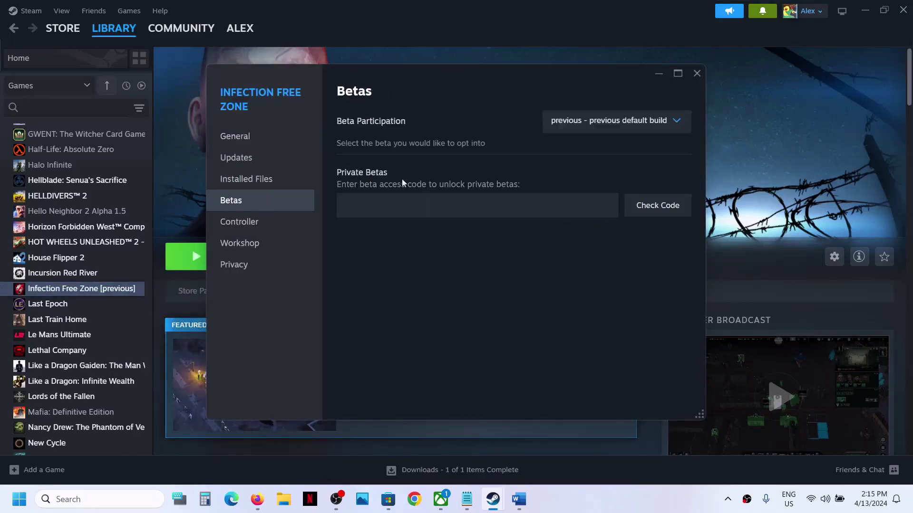
left_click(656, 129)
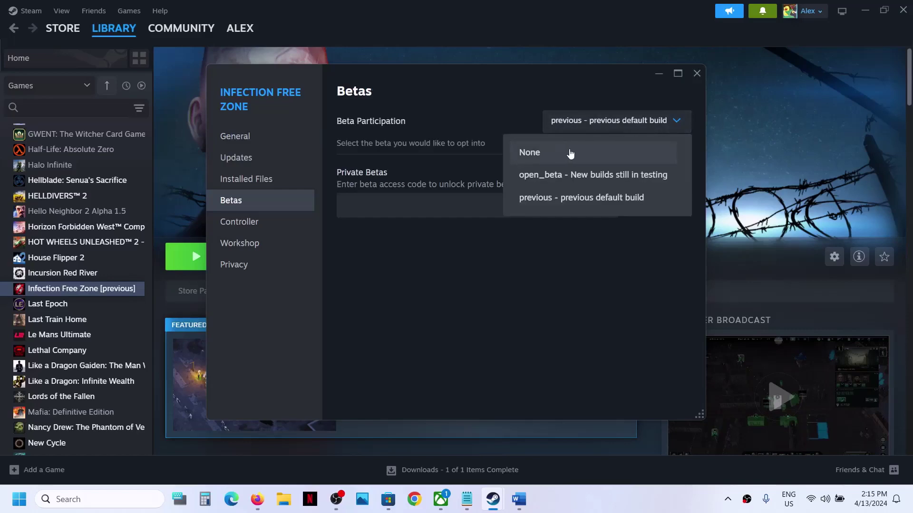
left_click(441, 259)
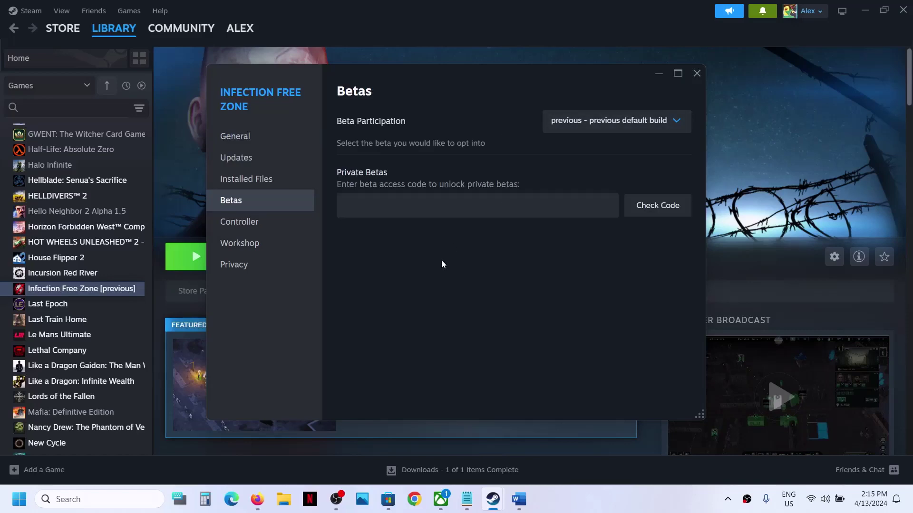
left_click(697, 75)
- Switch to the Word document, highlight the Step 4 text about running the game as an administrator, and return to Steam
left_click(519, 500)
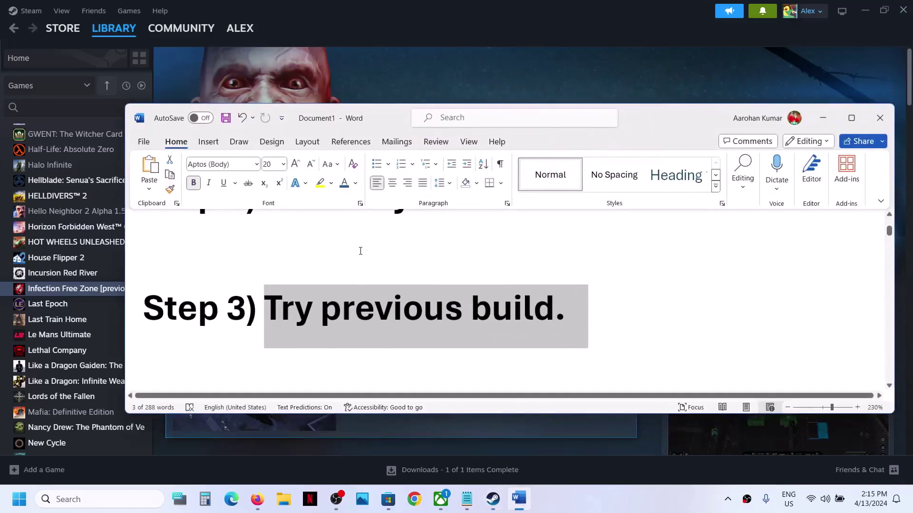
scroll(361, 252, "down", 3)
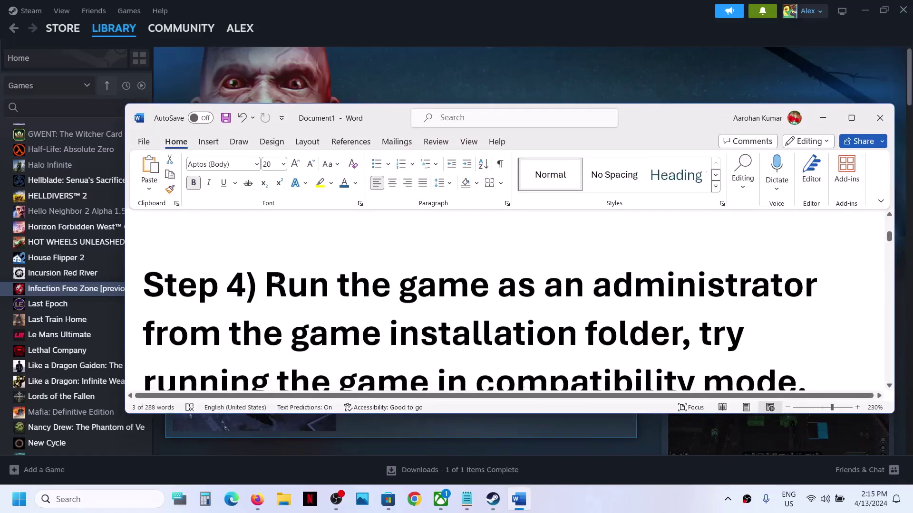
left_click_drag(276, 280, 680, 335)
left_click(672, 86)
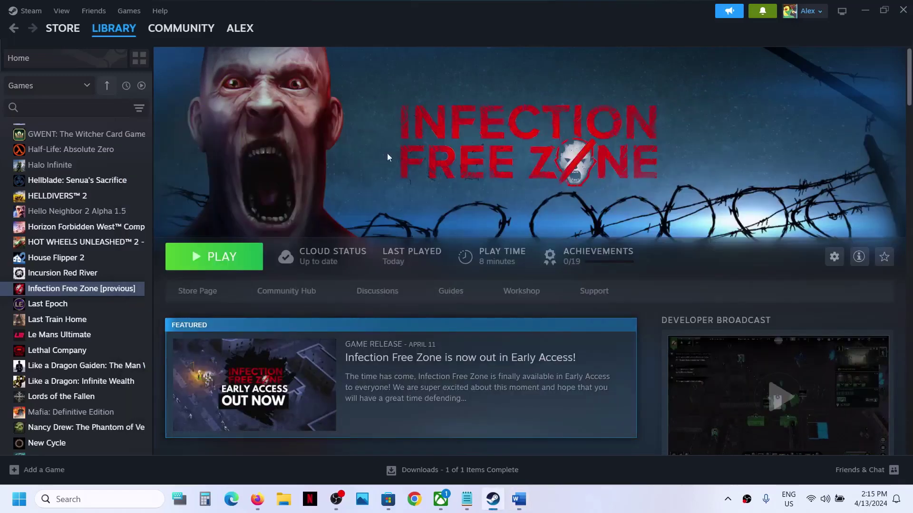
- Open the local installation folder of Infection Free Zone from the Steam library
right_click(59, 293)
mouse_move(91, 360)
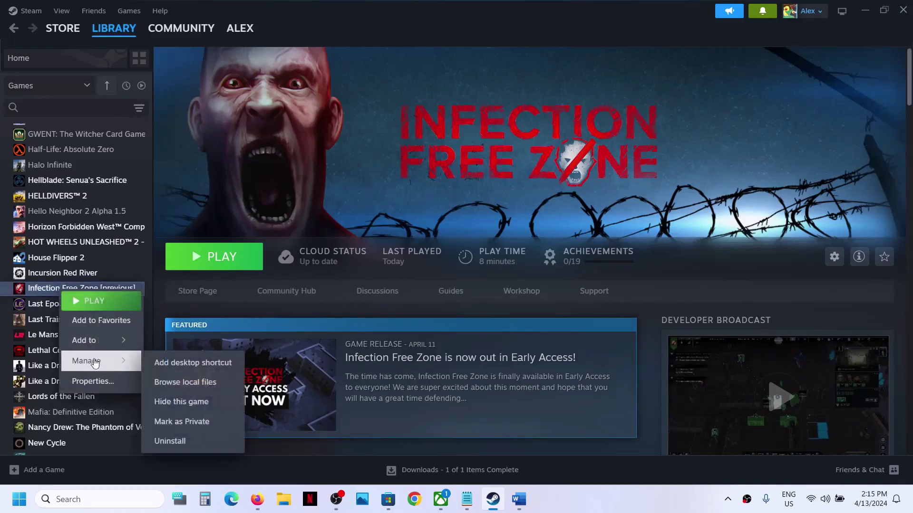
left_click(209, 383)
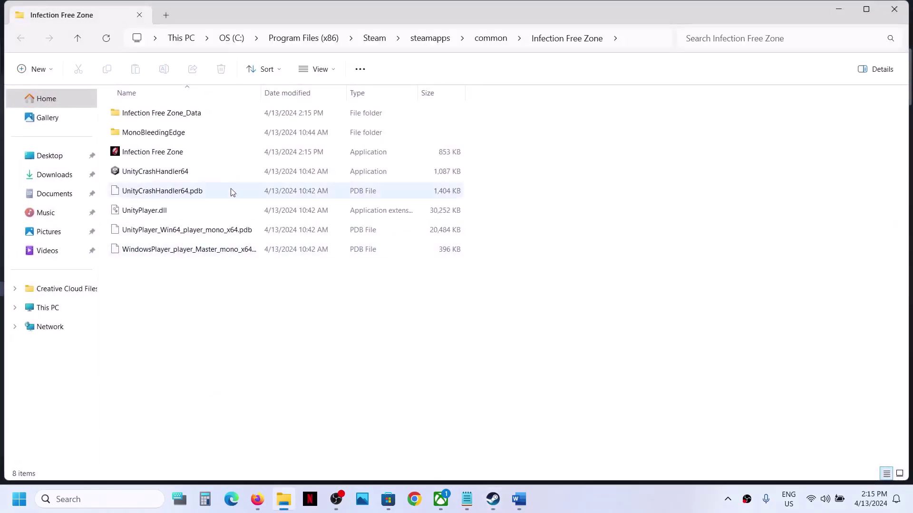
- Set the Infection Free Zone application to run as an administrator in its compatibility properties and apply the change
left_click(154, 152)
right_click(152, 151)
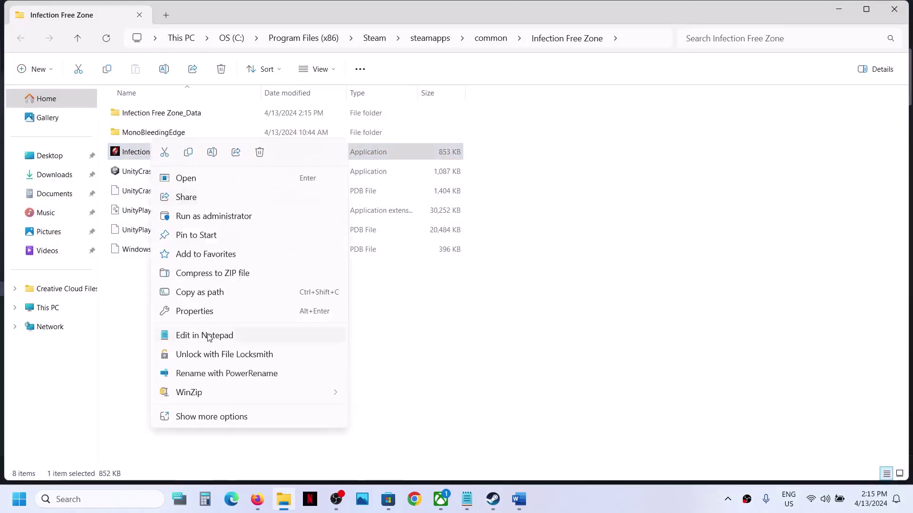
left_click(204, 318)
left_click(214, 181)
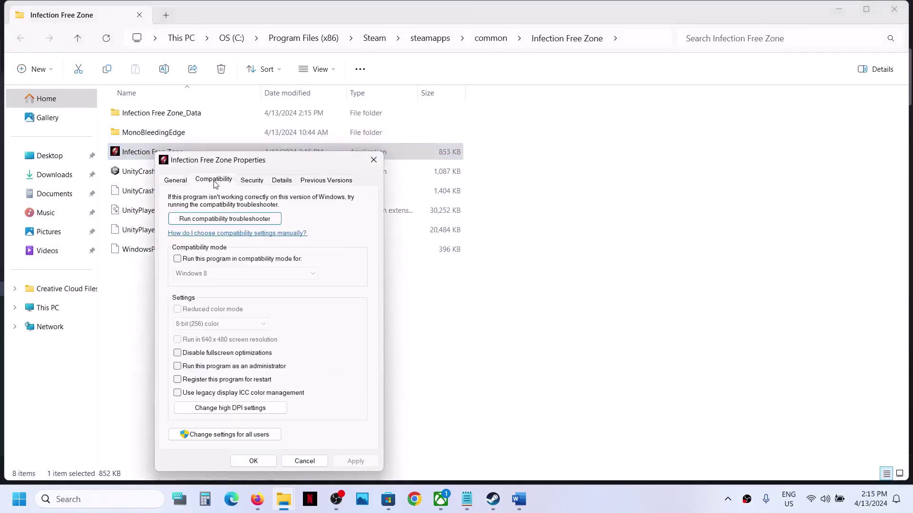
left_click_drag(242, 160, 295, 74)
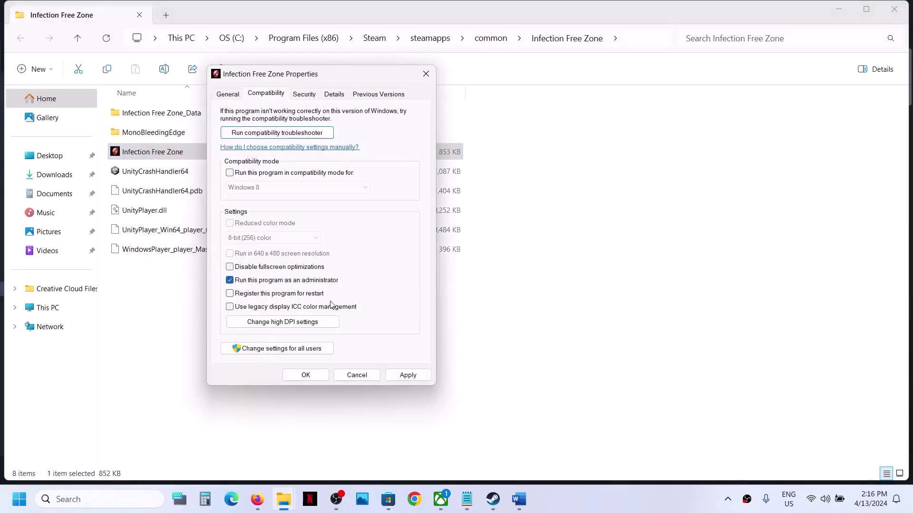
left_click(409, 377)
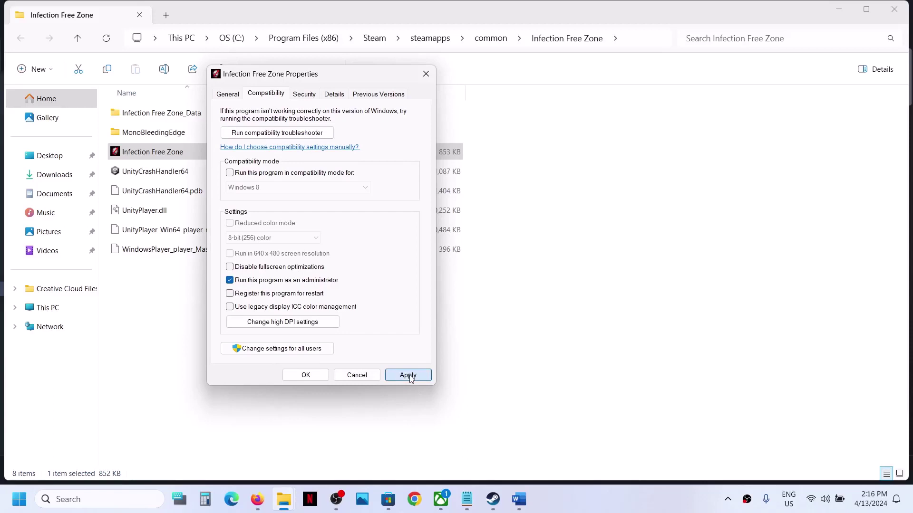
left_click(315, 376)
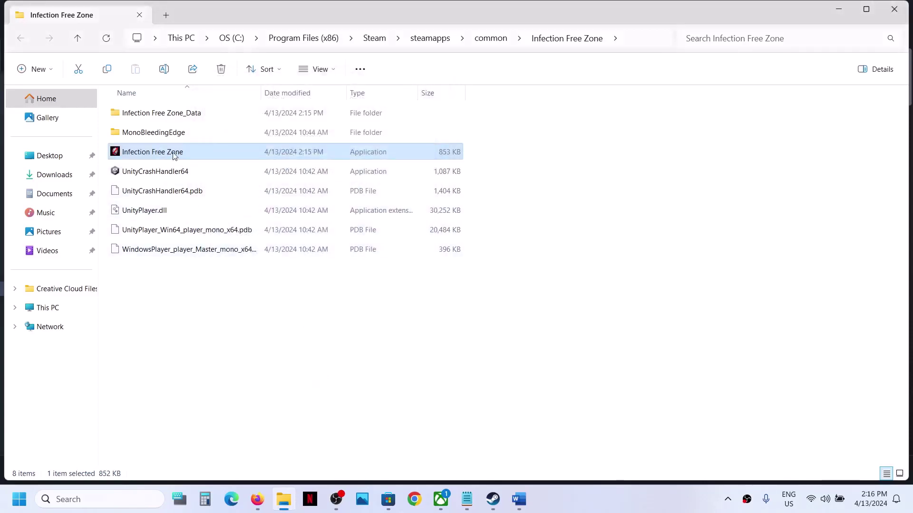
- Look through the MonoBleedingEdge and Infection Free Zone_Data folders and return to the game's installation folder
double_click(167, 133)
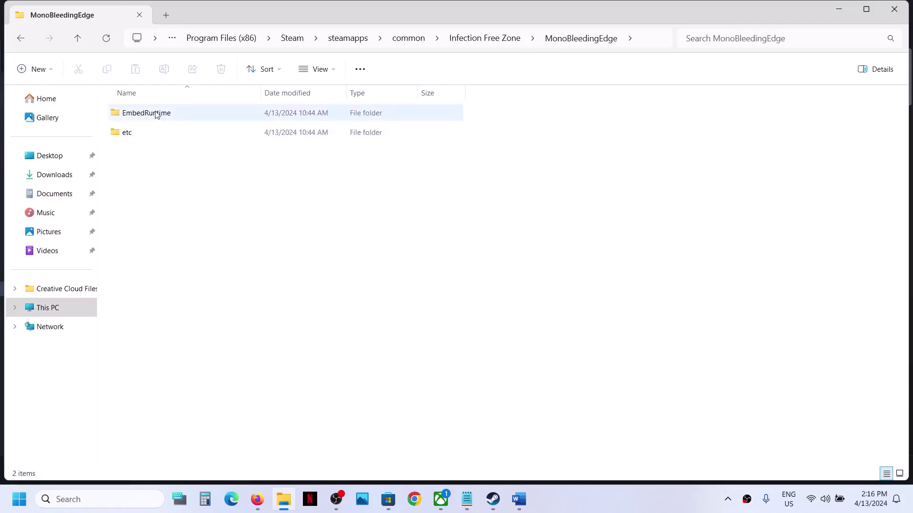
double_click(157, 114)
left_click(77, 37)
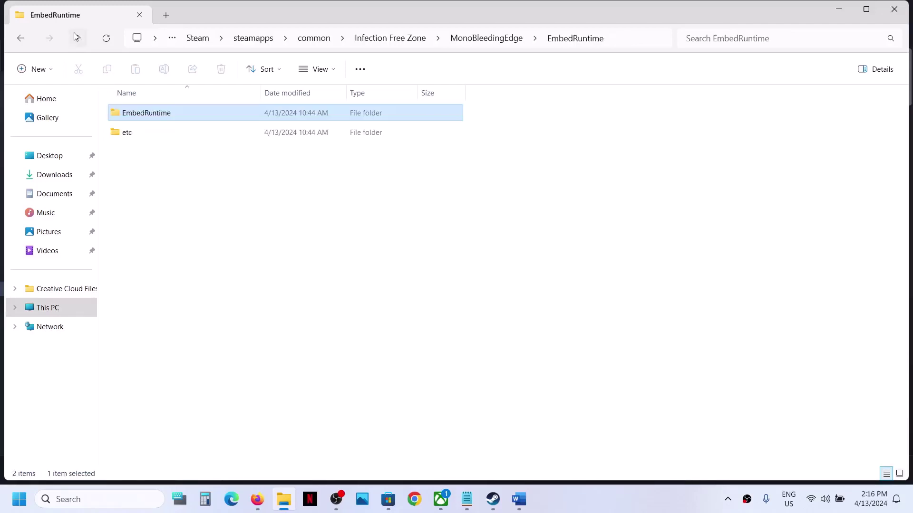
left_click(74, 33)
double_click(134, 113)
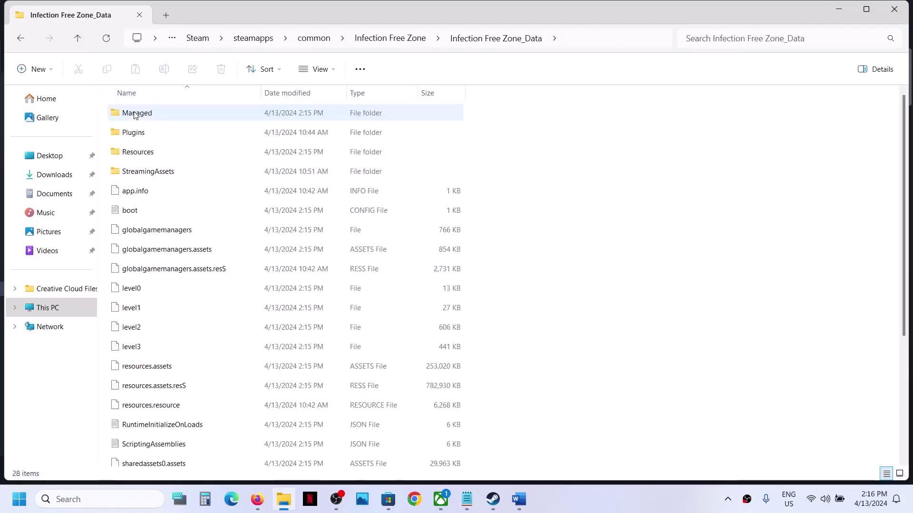
scroll(143, 300, "down", 3)
scroll(148, 238, "up", 3)
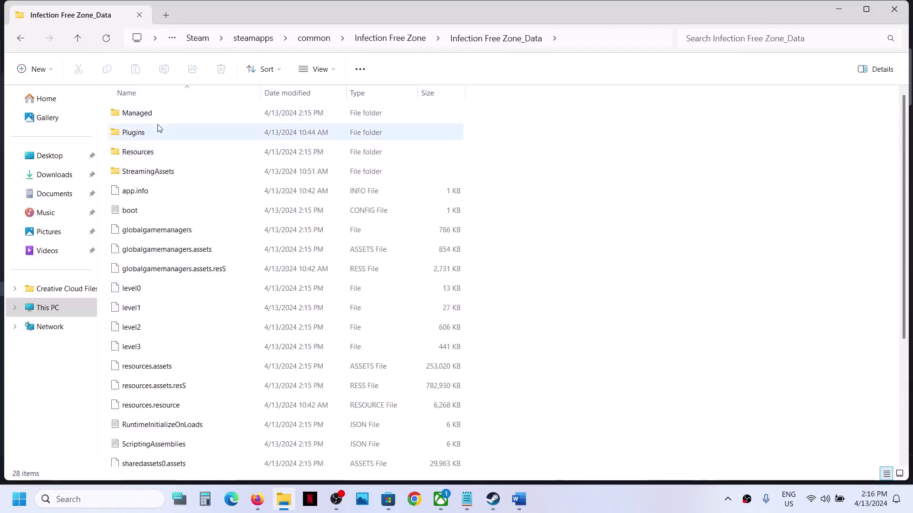
left_click(80, 40)
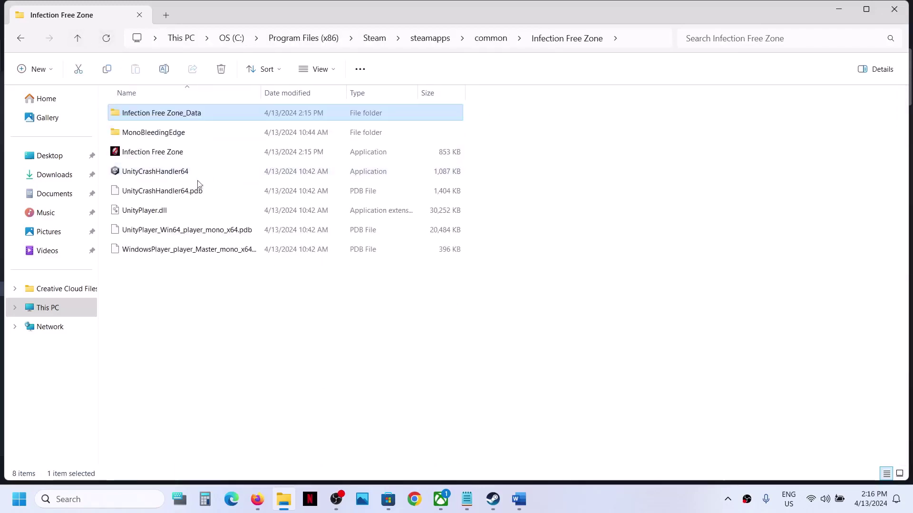
- Set the Infection Free Zone application to run in compatibility mode for Windows 8 and apply the change
left_click(148, 155)
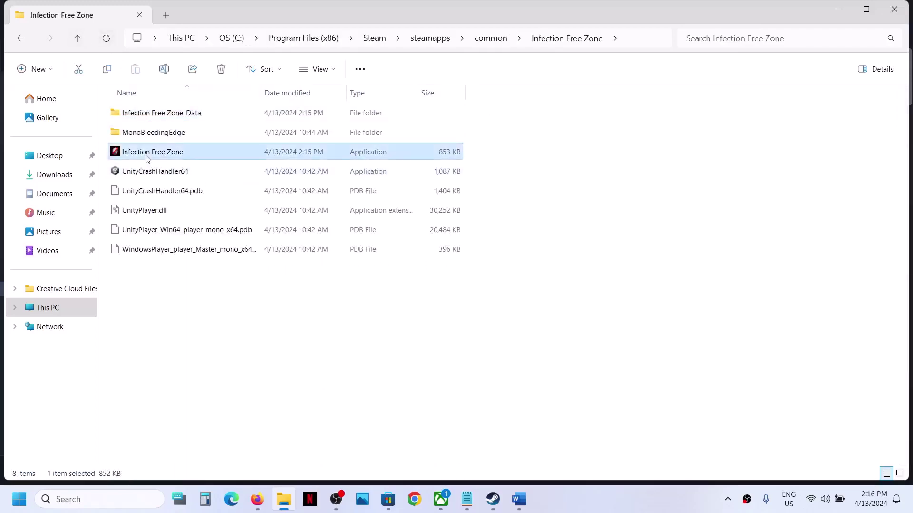
right_click(173, 162)
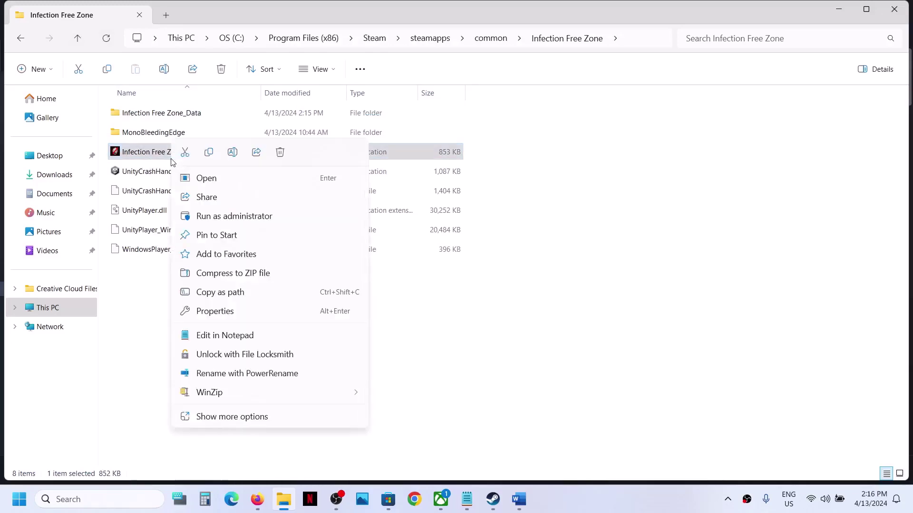
left_click(228, 313)
left_click_drag(266, 170, 328, 92)
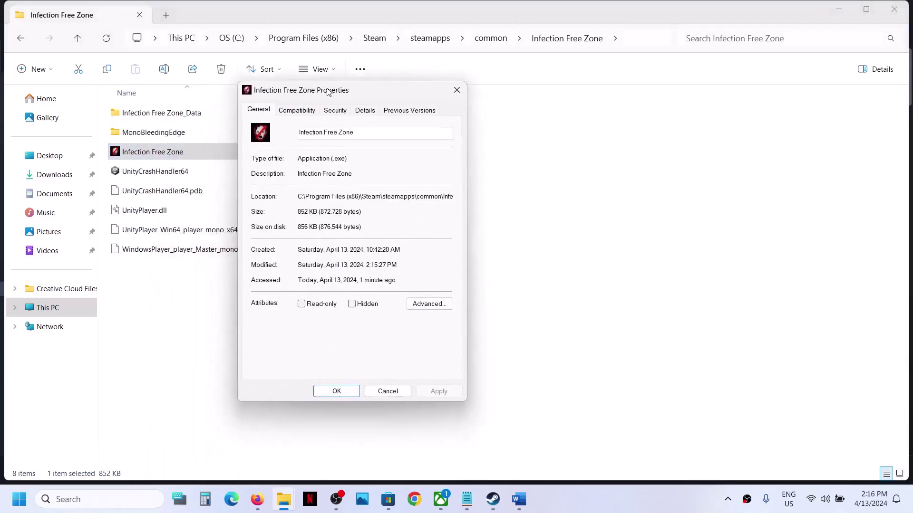
left_click(296, 110)
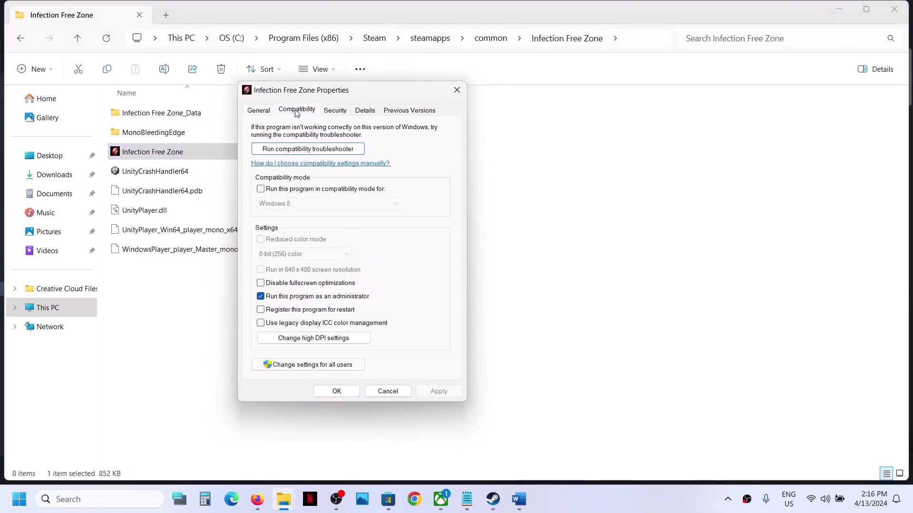
left_click(261, 189)
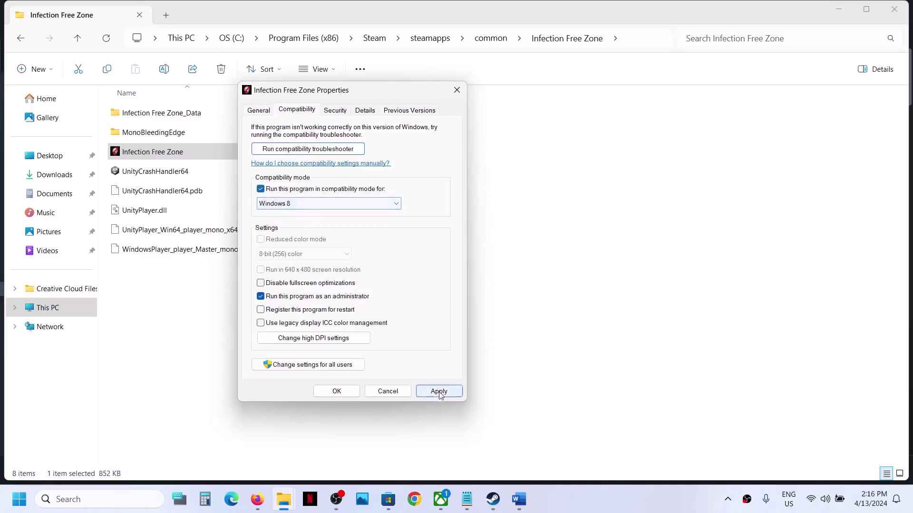
left_click(439, 391)
left_click(337, 391)
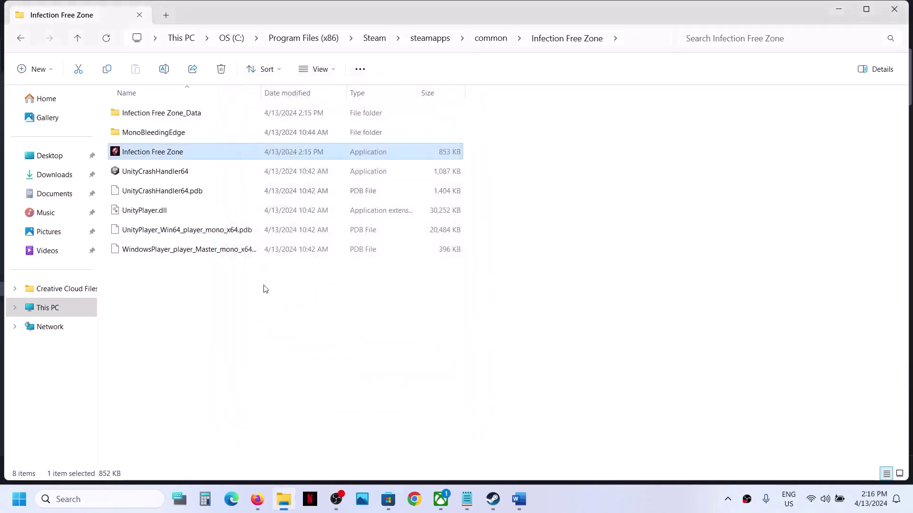
- Switch the application's compatibility mode to Windows 7, disable fullscreen optimizations, and apply the changes
right_click(161, 156)
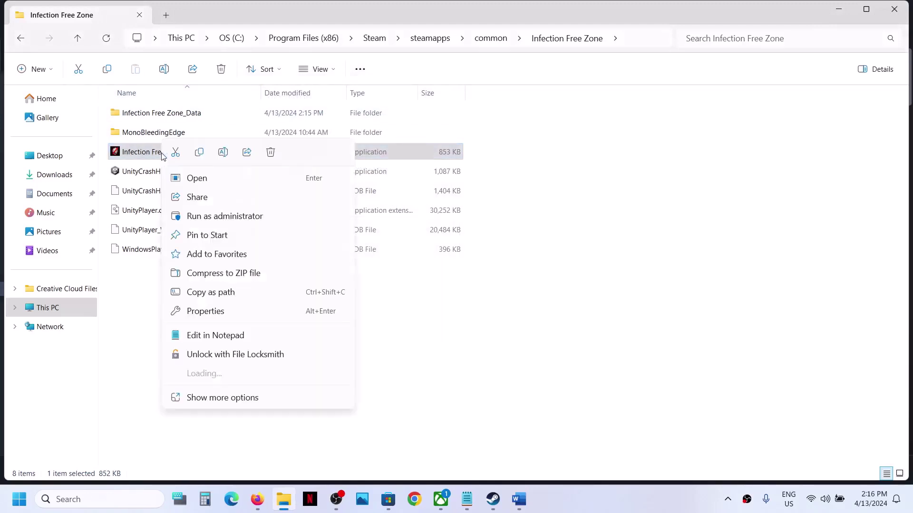
left_click(215, 311)
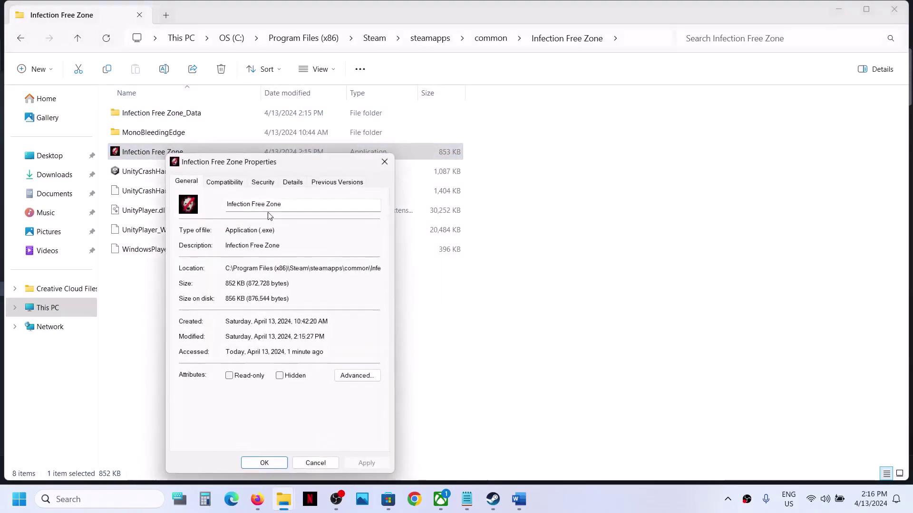
left_click(231, 182)
left_click(239, 273)
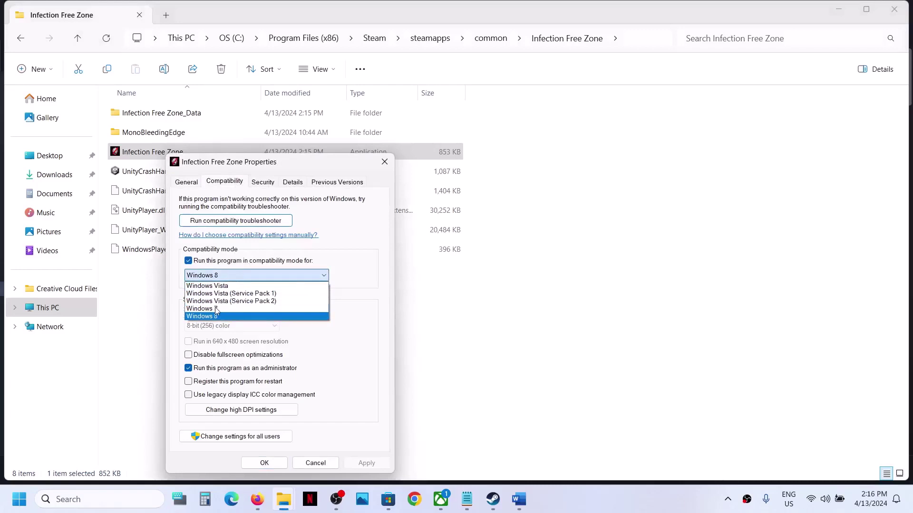
left_click(215, 306)
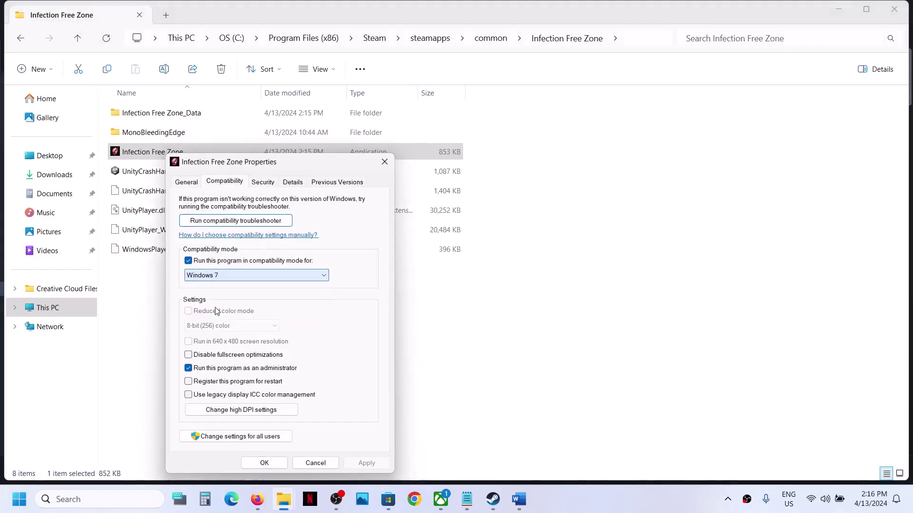
left_click(189, 356)
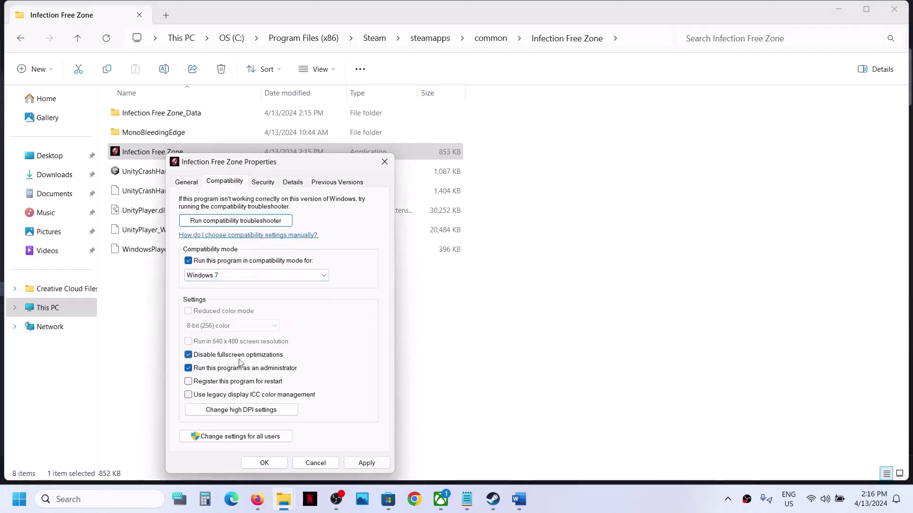
left_click(367, 463)
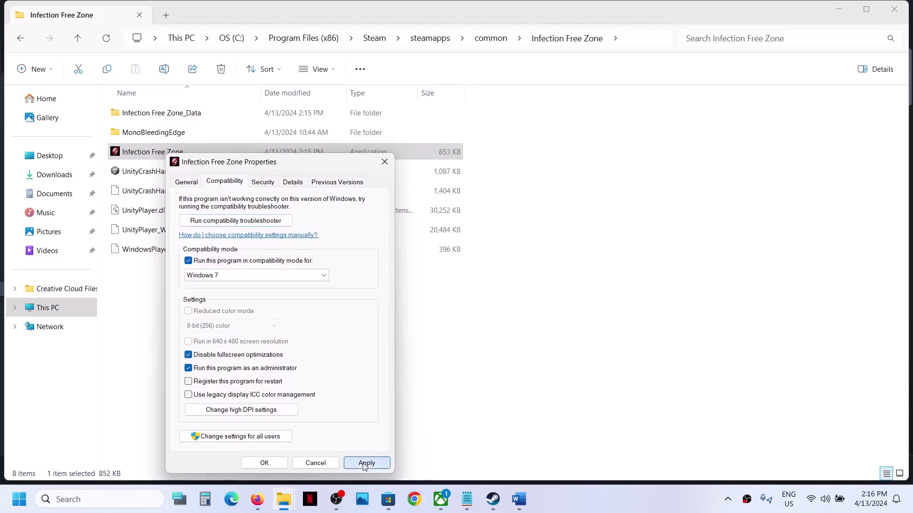
left_click(273, 464)
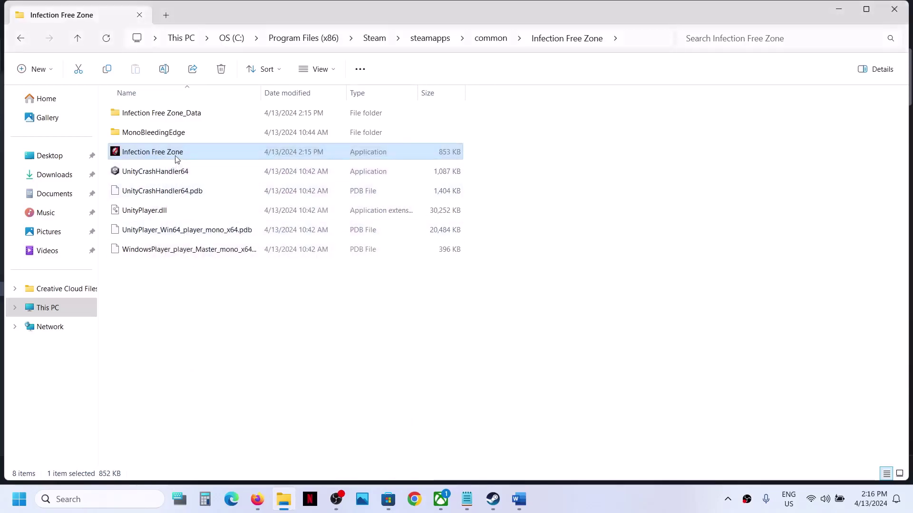
- Turn off compatibility mode, disabled fullscreen optimizations and running as administrator for the Infection Free Zone application, and apply the changes
right_click(176, 159)
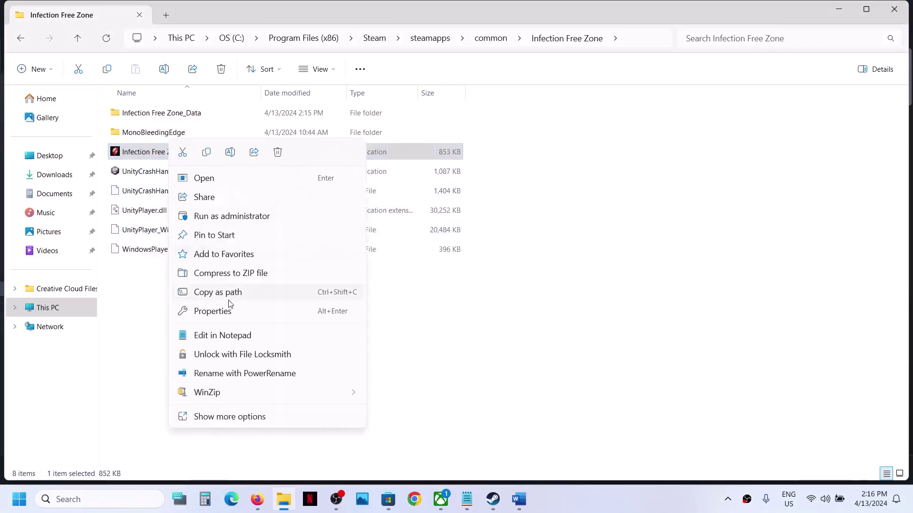
left_click(212, 312)
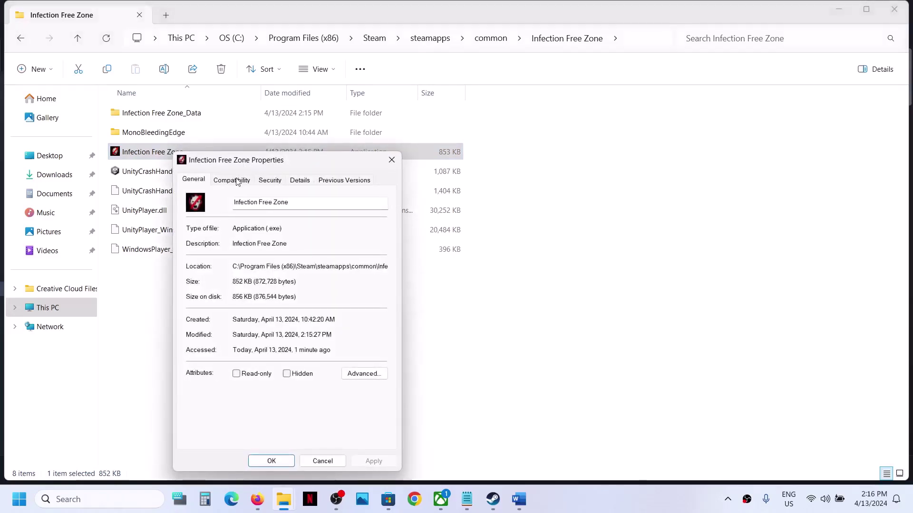
left_click(233, 180)
left_click(195, 259)
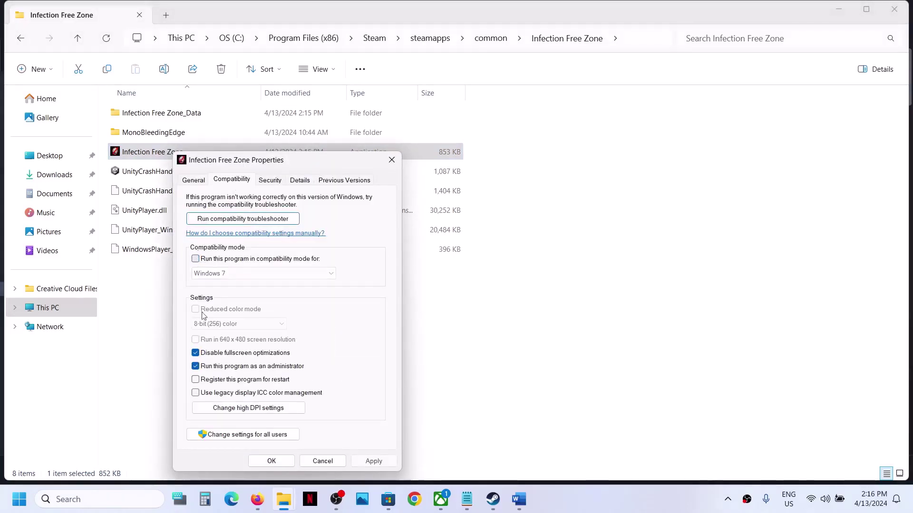
left_click(194, 355)
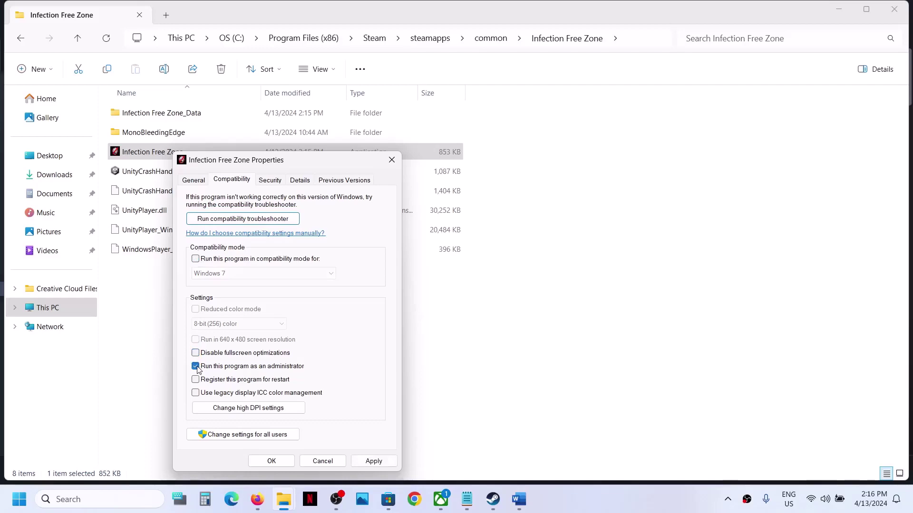
left_click(373, 461)
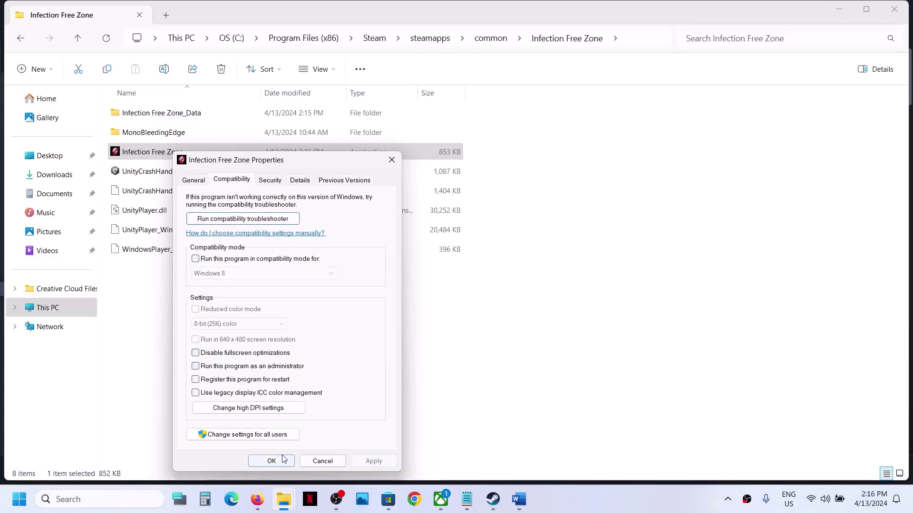
left_click(271, 461)
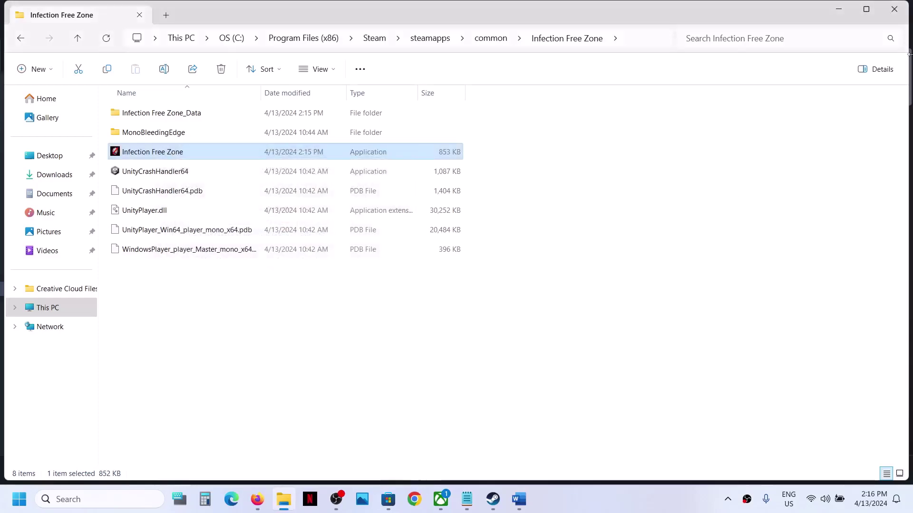
- Close the game's folder, read Step 5 about launch options in the maximized Word document, and return to Steam
left_click(894, 8)
left_click(514, 498)
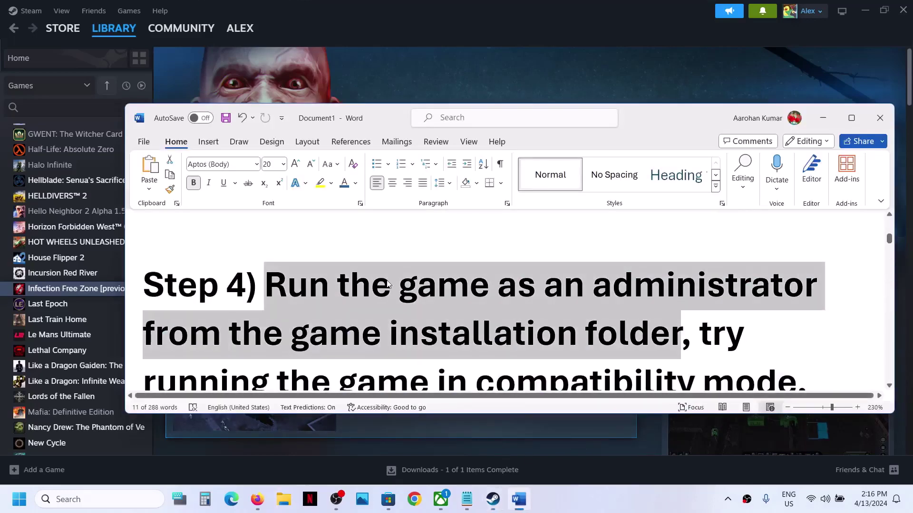
left_click(380, 284)
scroll(380, 281, "down", 5)
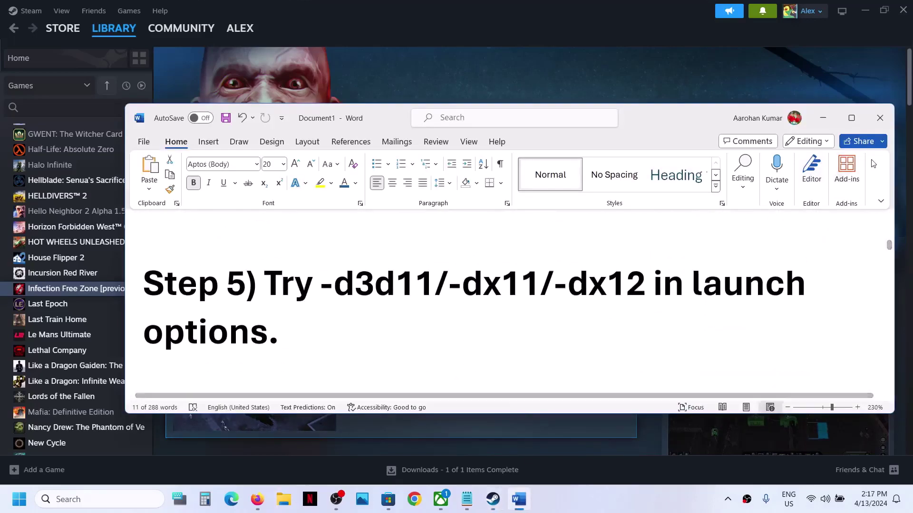
left_click(853, 118)
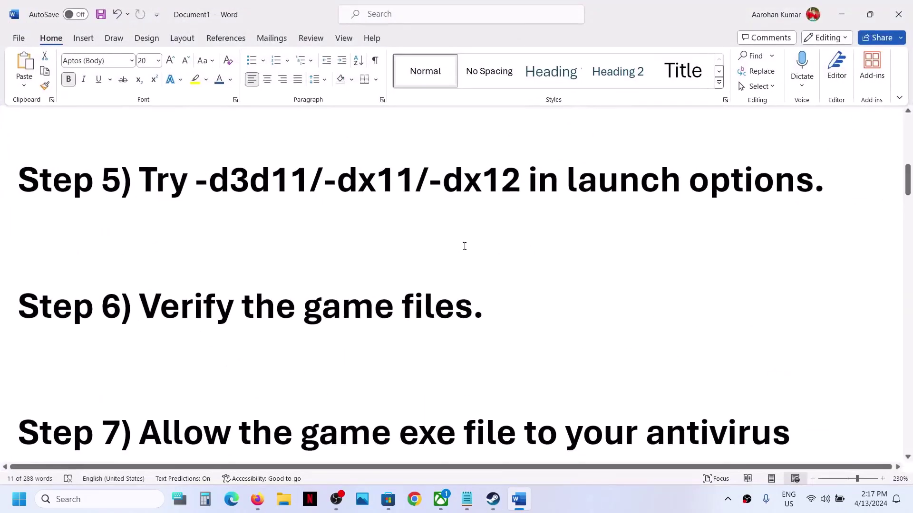
scroll(465, 246, "up", 2)
left_click(841, 15)
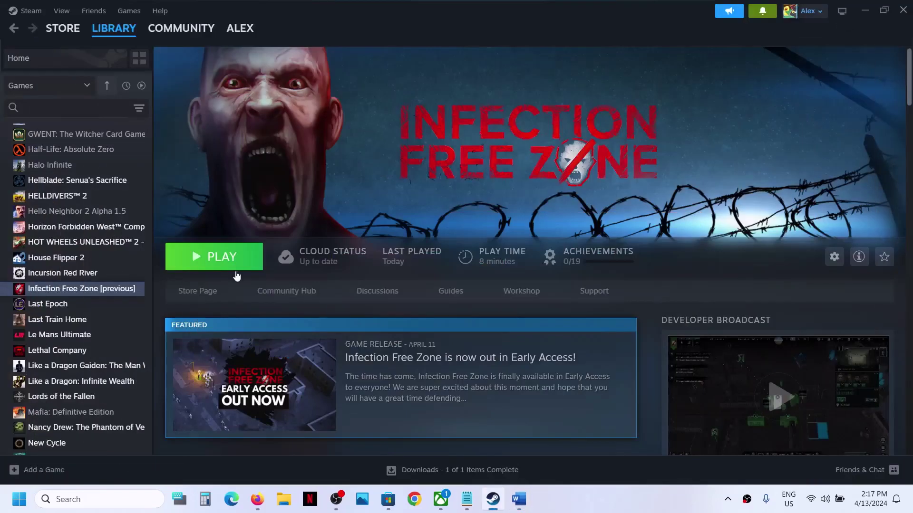
- Set the launch options of Infection Free Zone to -d3d11 in its Steam properties and close them
right_click(116, 290)
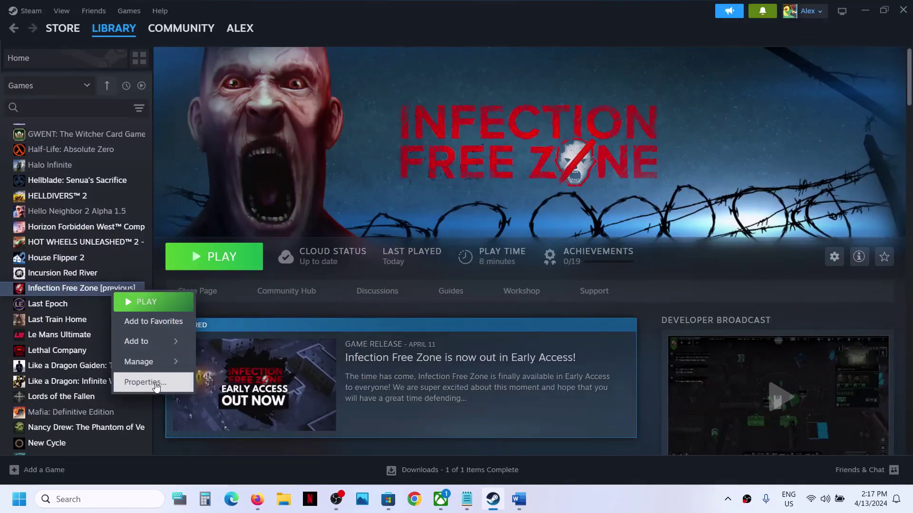
left_click(156, 383)
left_click(372, 273)
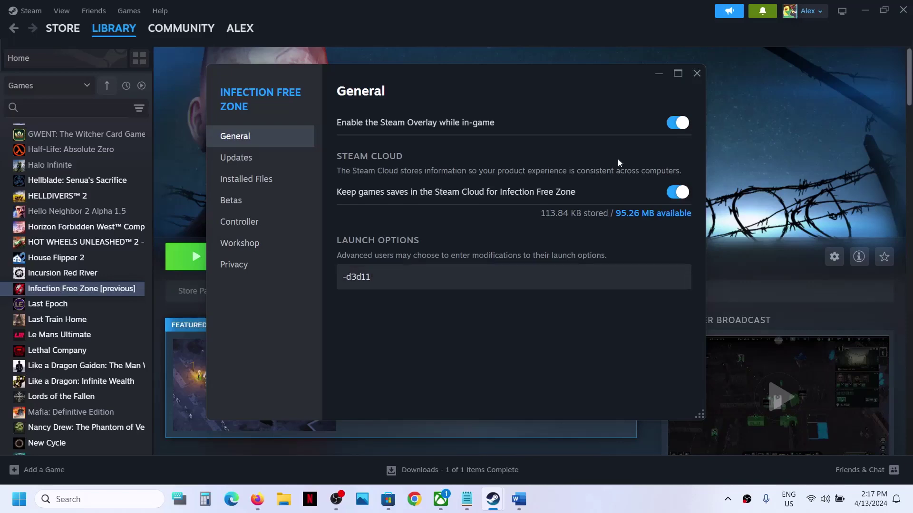
left_click(697, 73)
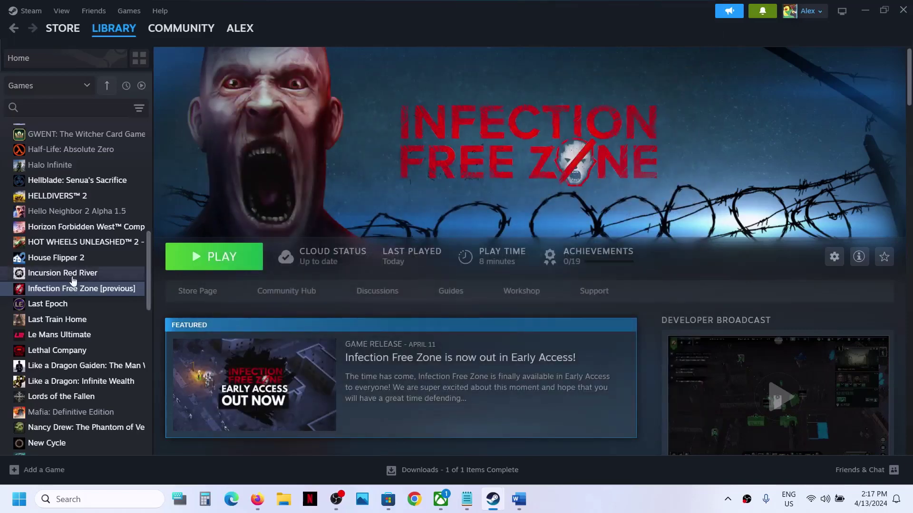
- Replace the launch options of Infection Free Zone with -dx11 and close the game's properties
right_click(69, 294)
left_click(121, 382)
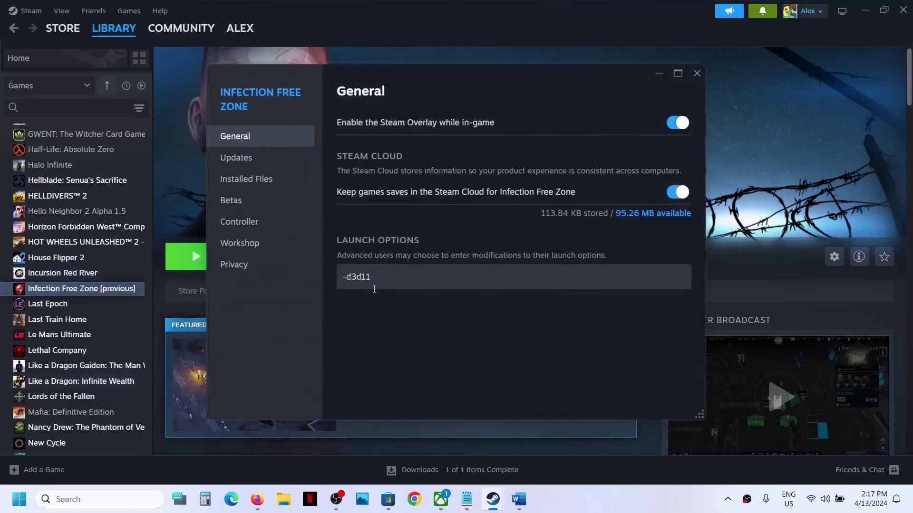
triple_click(389, 279)
type("-d")
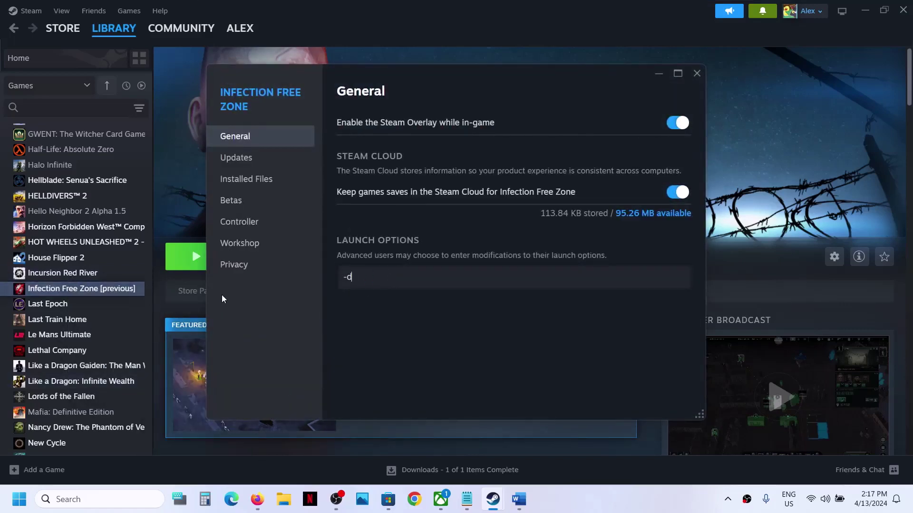
type("x11")
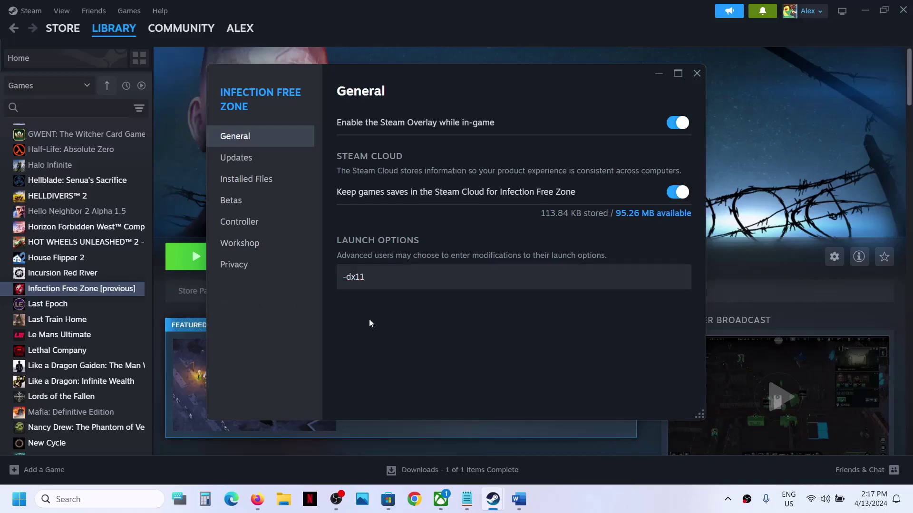
left_click(696, 73)
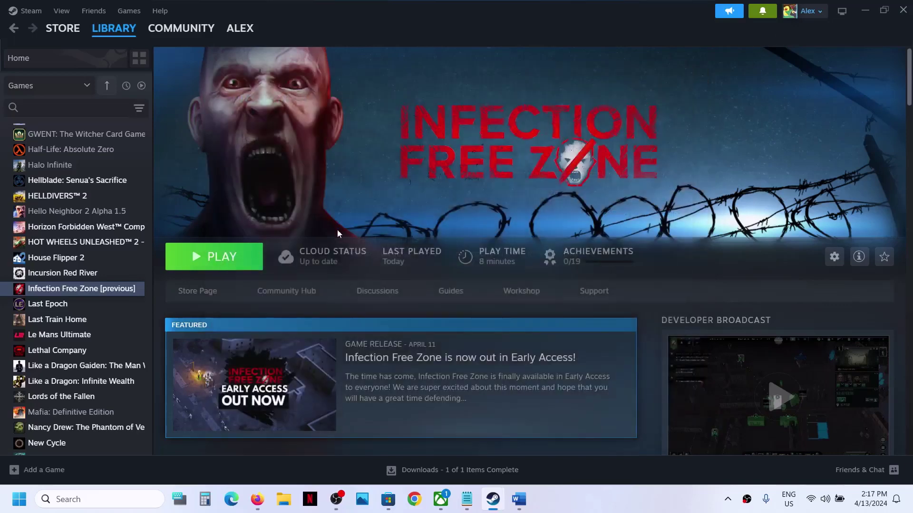
- Change the launch options of Infection Free Zone to -dx12 and close the game's properties
right_click(101, 290)
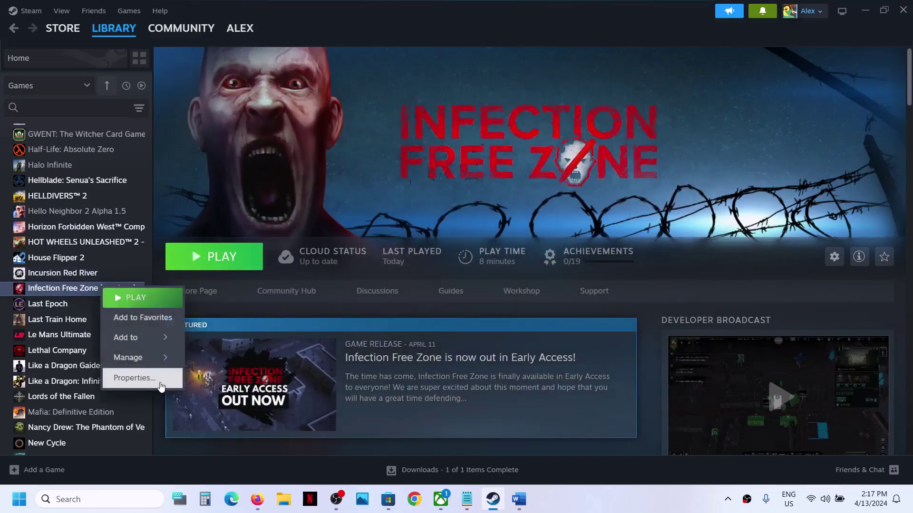
left_click(133, 377)
key("ctrl+a")
type("-")
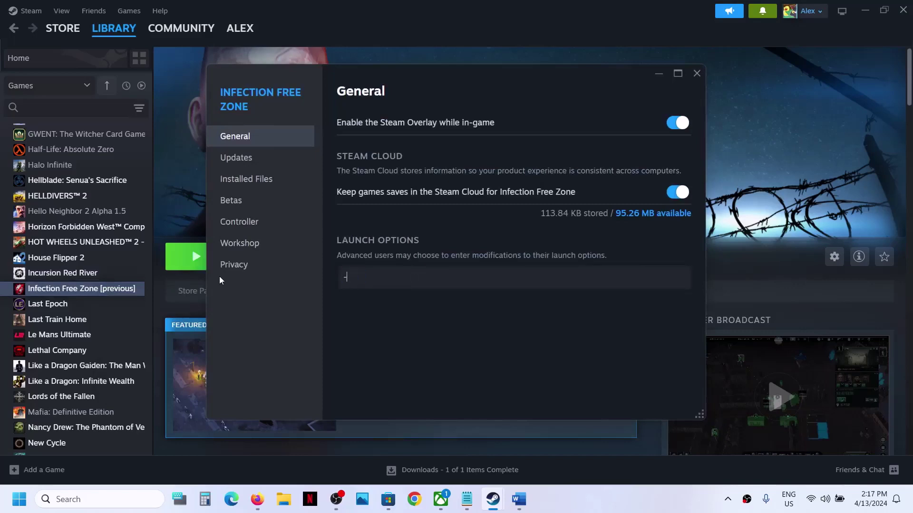
type("dx12")
left_click(696, 79)
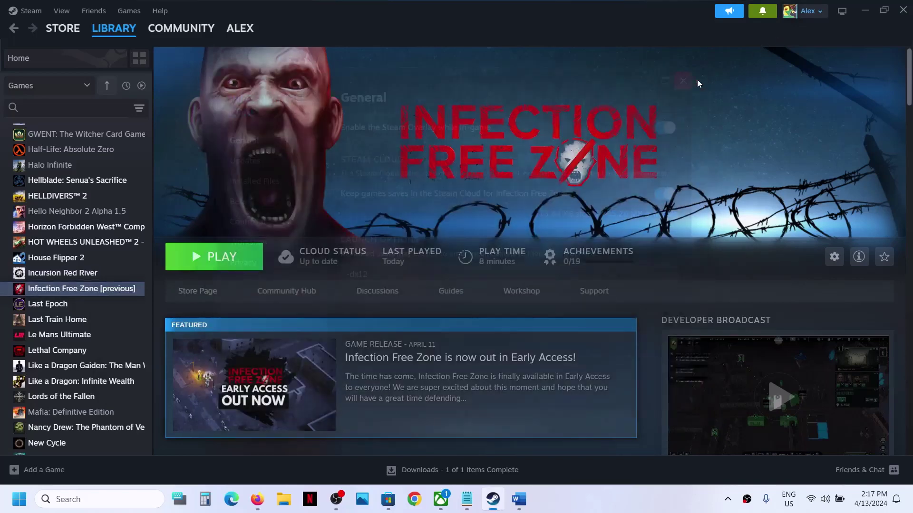
- Clear the launch options of Infection Free Zone in its Steam properties and close them
right_click(108, 289)
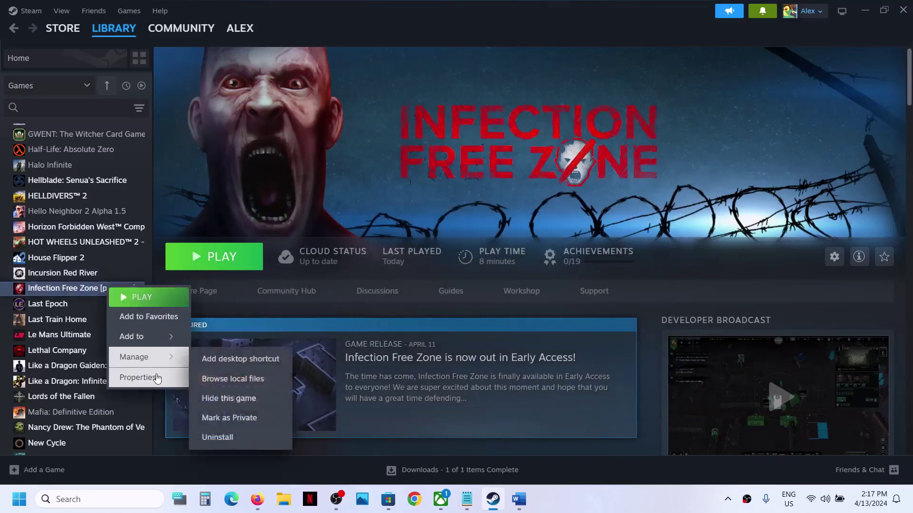
left_click(140, 377)
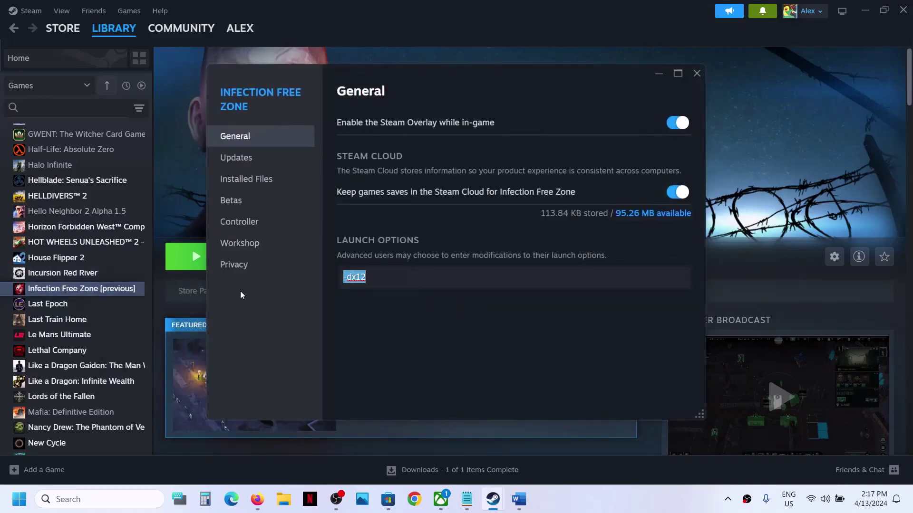
key("BackSpace")
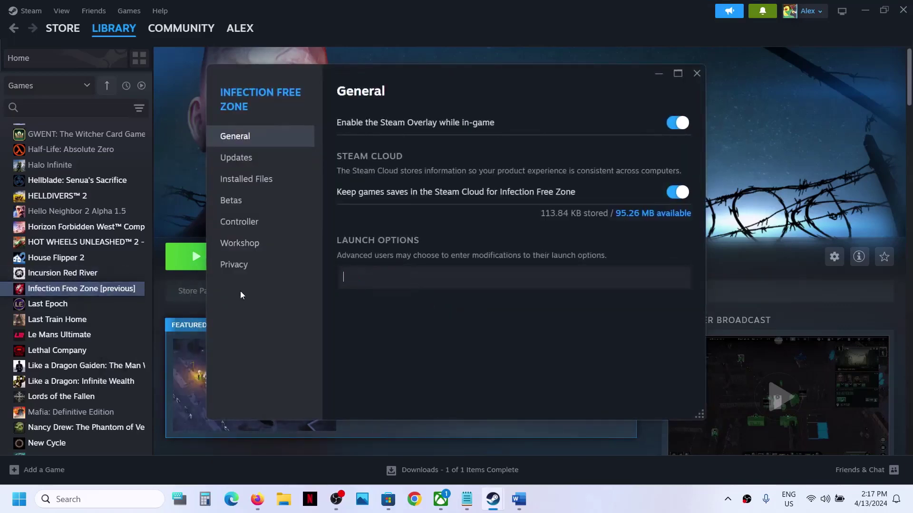
left_click(697, 74)
- Switch to the Word document, read Step 6 about verifying the game files, and return to Steam
left_click(518, 500)
scroll(379, 272, "down", 3)
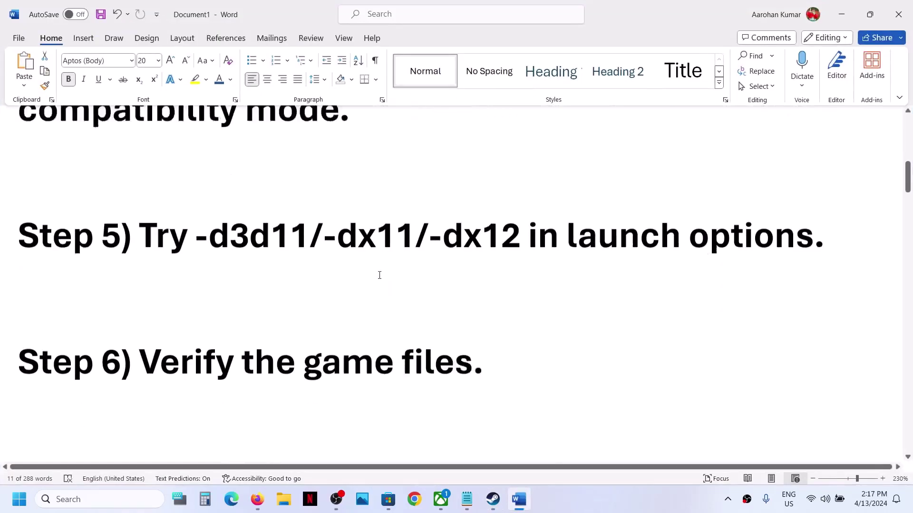
scroll(218, 327, "up", 1)
left_click_drag(139, 342, 484, 343)
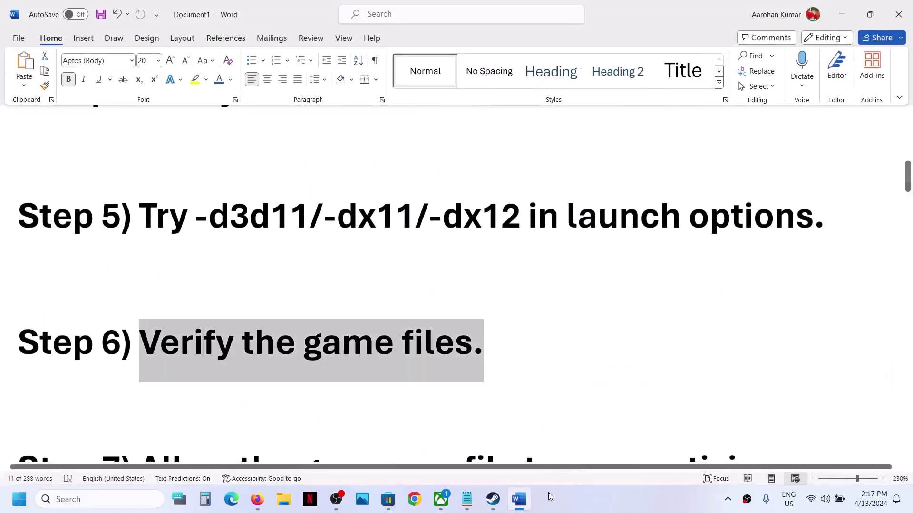
left_click(497, 508)
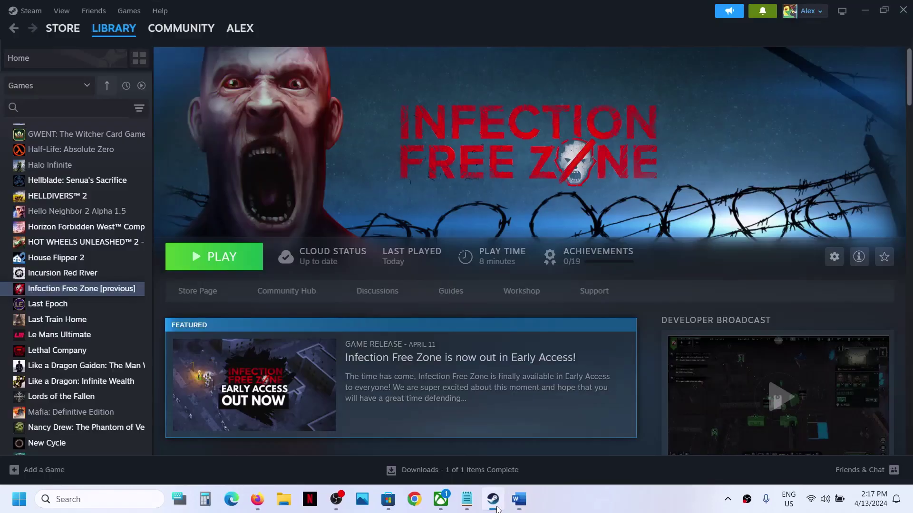
- Review the file integrity verification option among the installed files settings of Infection Free Zone and close its properties
right_click(92, 289)
left_click(141, 379)
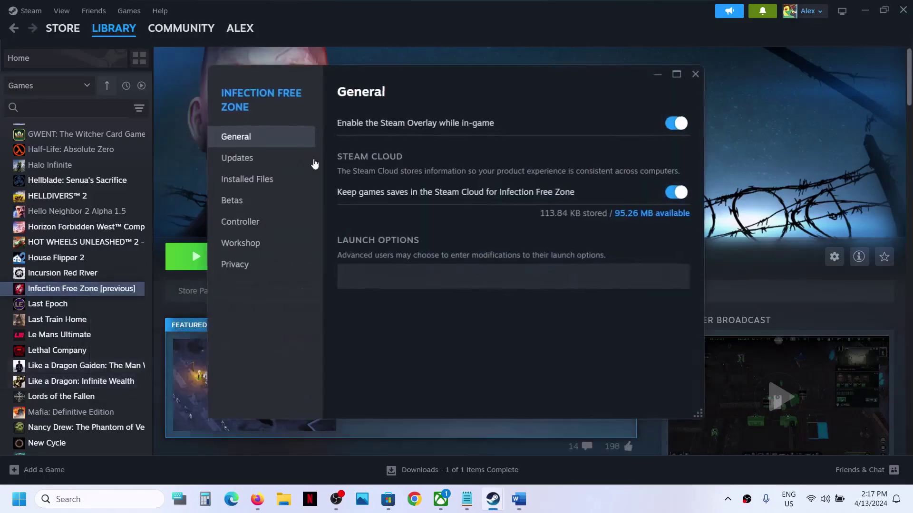
left_click(269, 186)
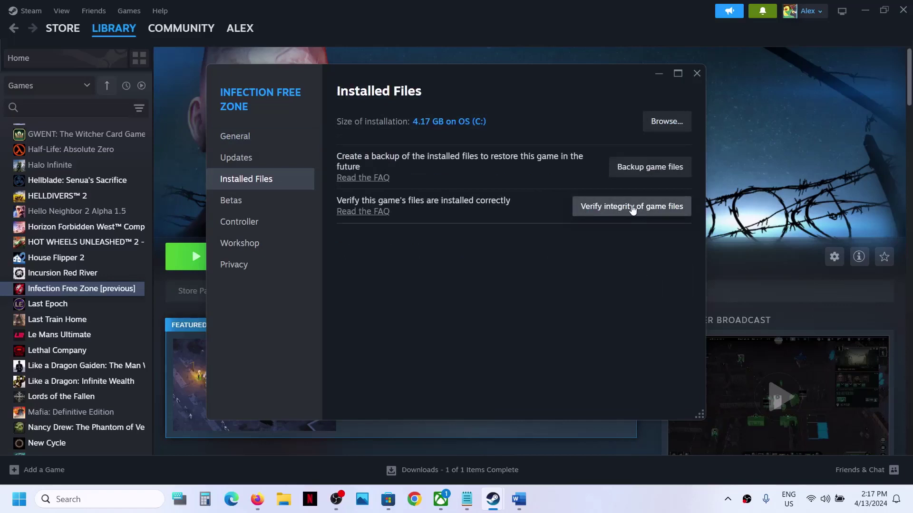
left_click(697, 73)
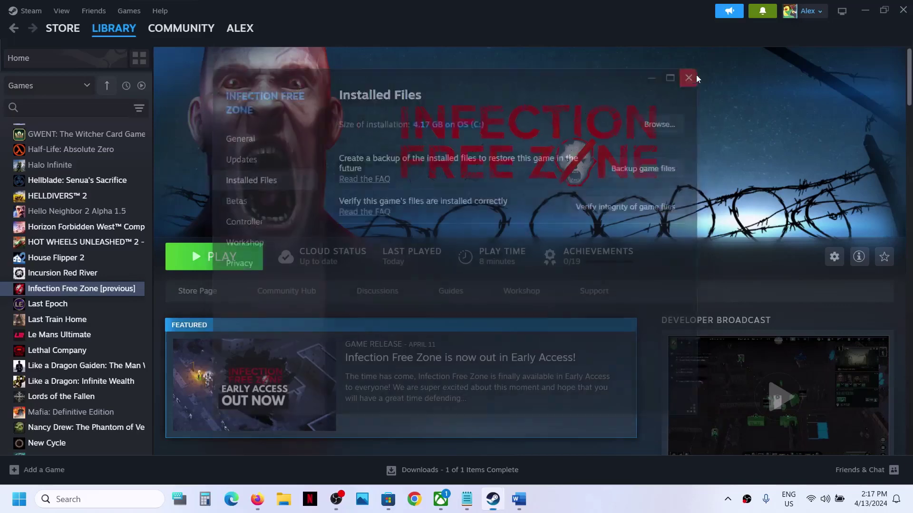
- Return to the Word document and read Step 7 about allowing the game exe through antivirus and firewall
left_click(519, 499)
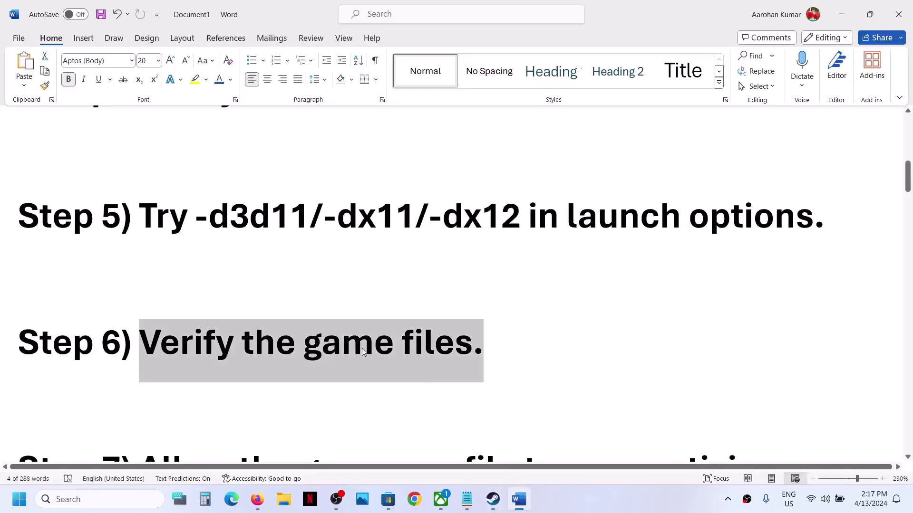
scroll(347, 343, "down", 2)
scroll(346, 344, "down", 2)
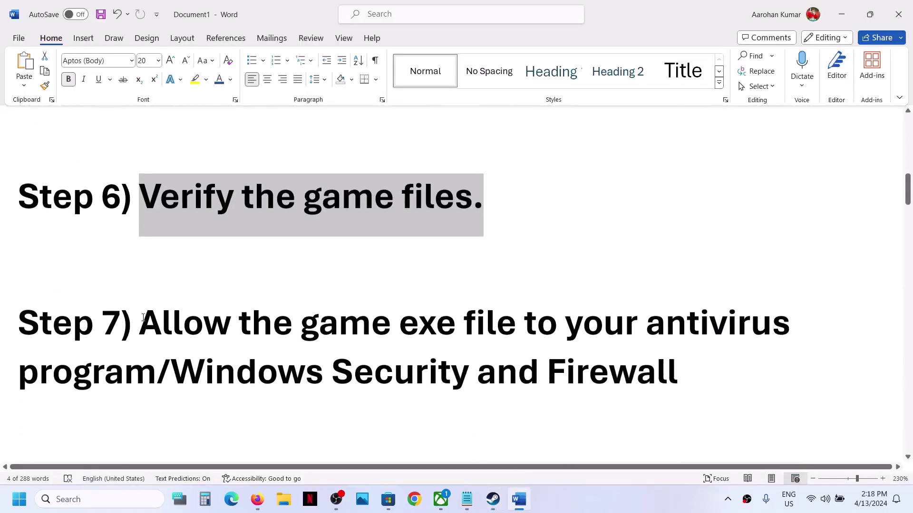
left_click_drag(143, 318, 159, 369)
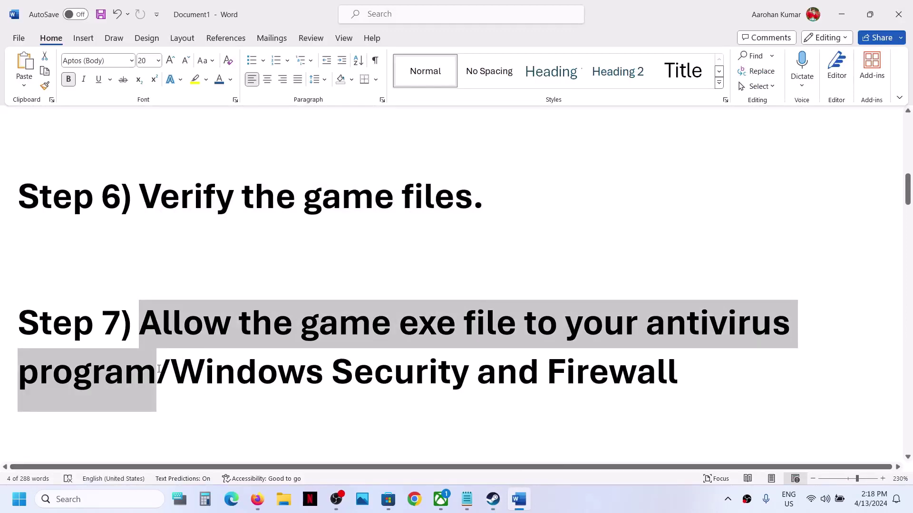
left_click(227, 397)
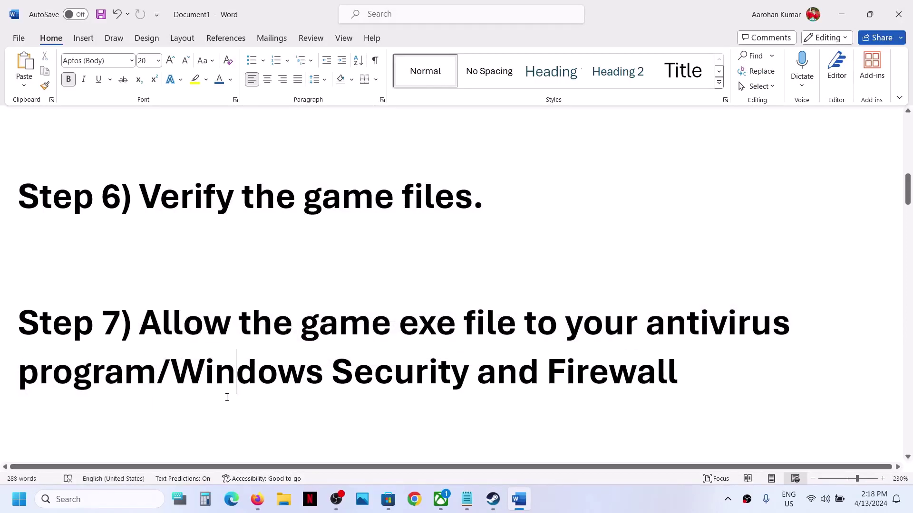
- Open Windows Settings and go through Privacy & security to Virus & threat protection in Windows Security
key("super+i")
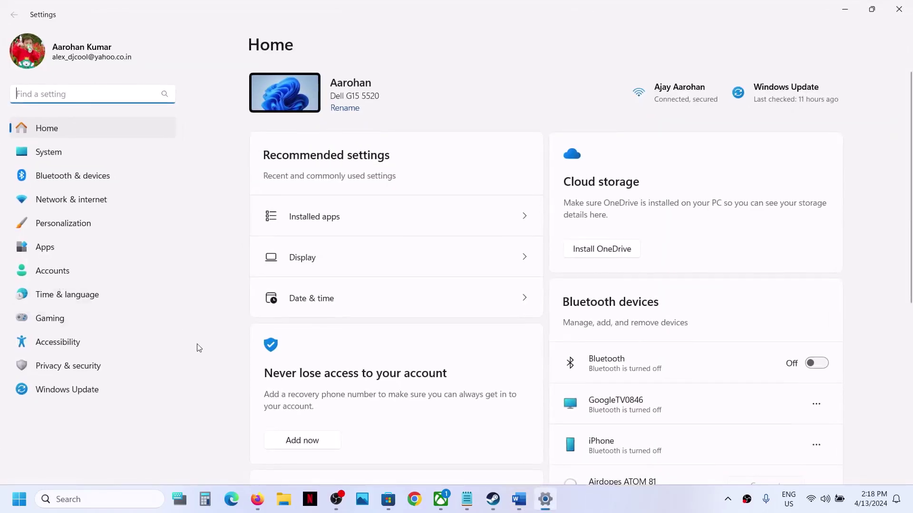
left_click(79, 373)
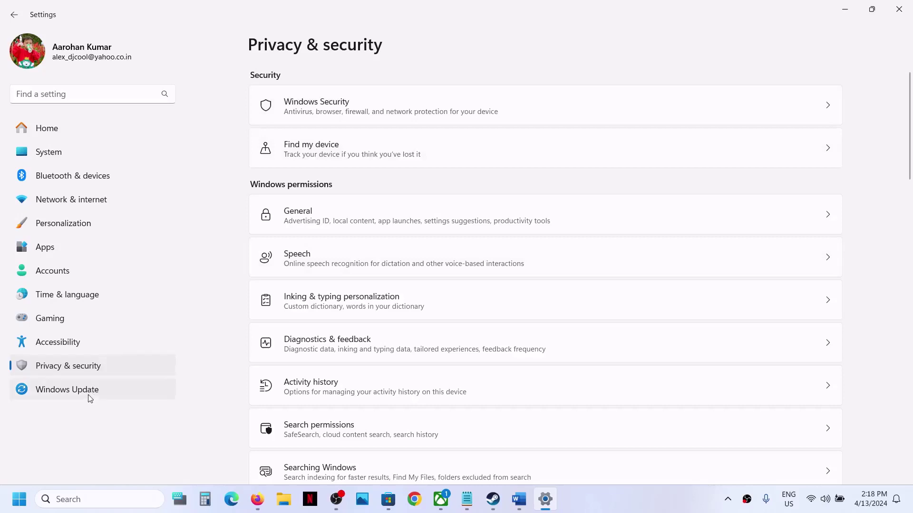
left_click(348, 107)
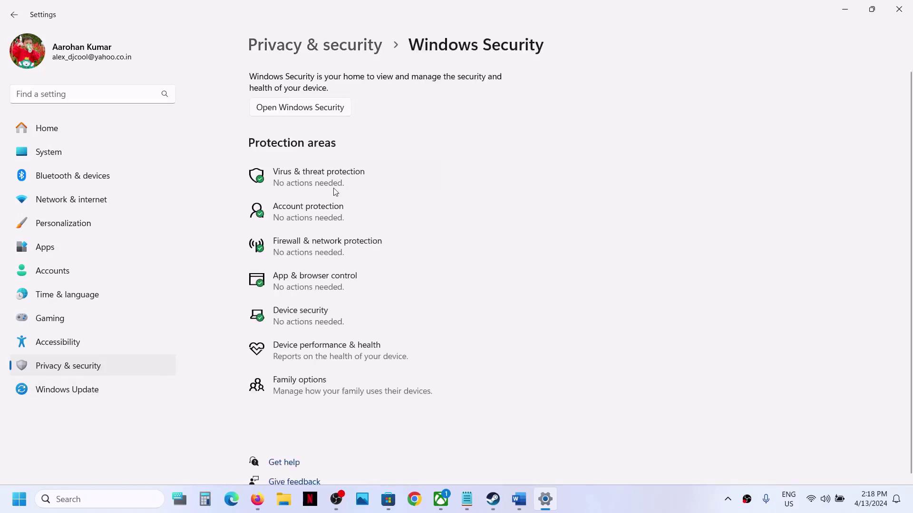
left_click(336, 189)
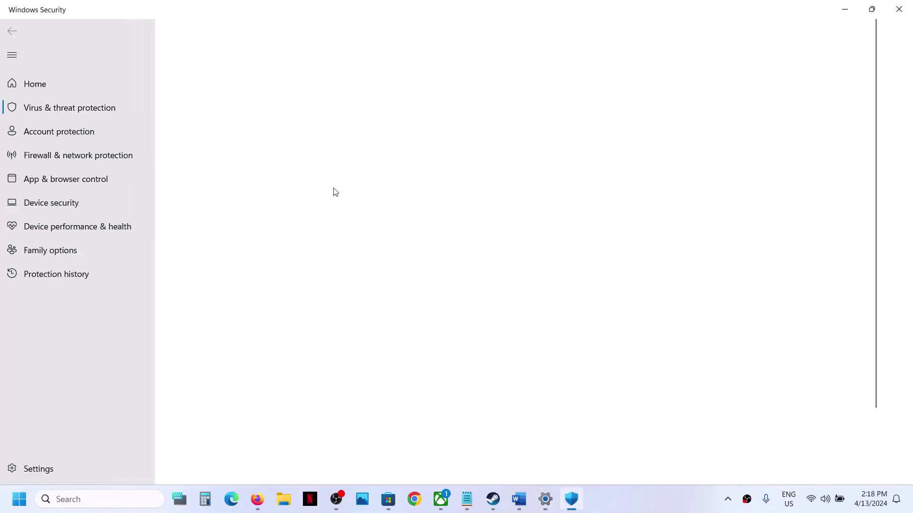
- Under ransomware protection, open the apps allowed through Controlled folder access with administrator approval and start browsing for an app to add
scroll(336, 192, "down", 3)
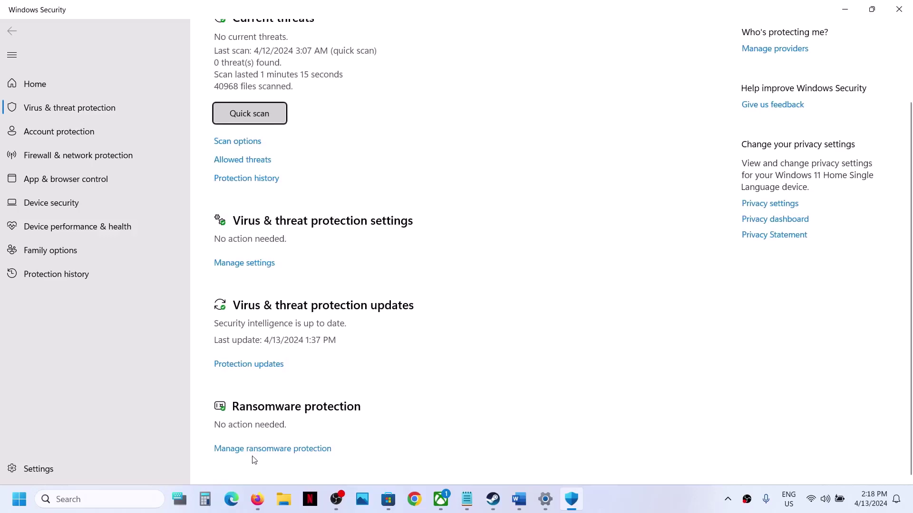
left_click(264, 449)
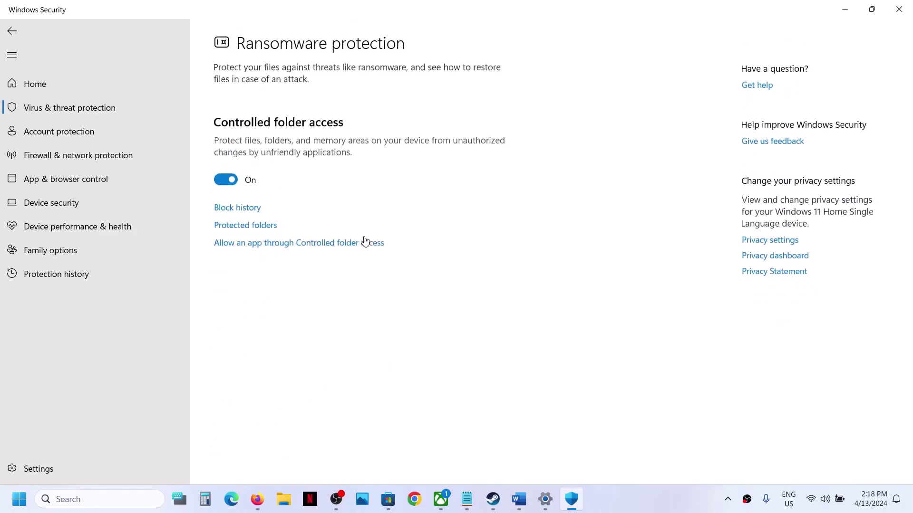
left_click(350, 244)
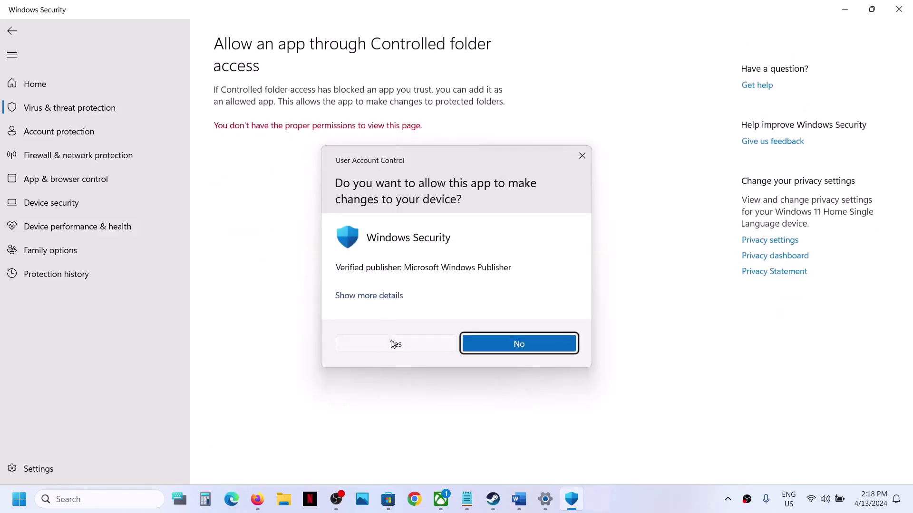
left_click(392, 343)
scroll(229, 87, "down", 3)
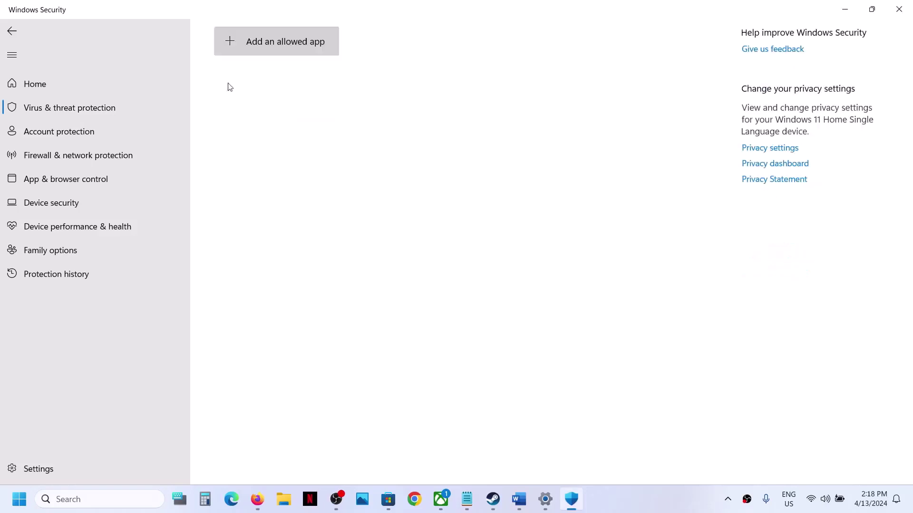
left_click(286, 33)
left_click(280, 89)
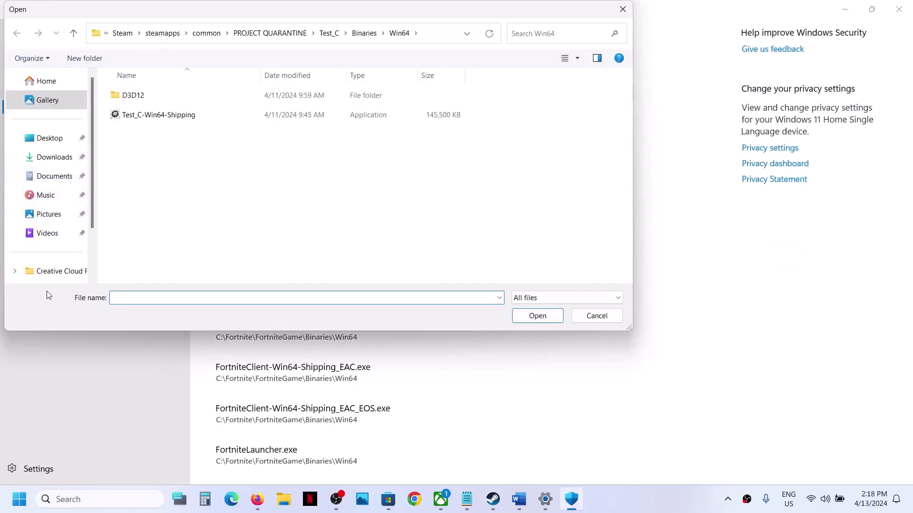
- Browse to the Steam folder in Program Files (x86) on the OS (C:) drive
scroll(45, 238, "down", 3)
left_click(56, 218)
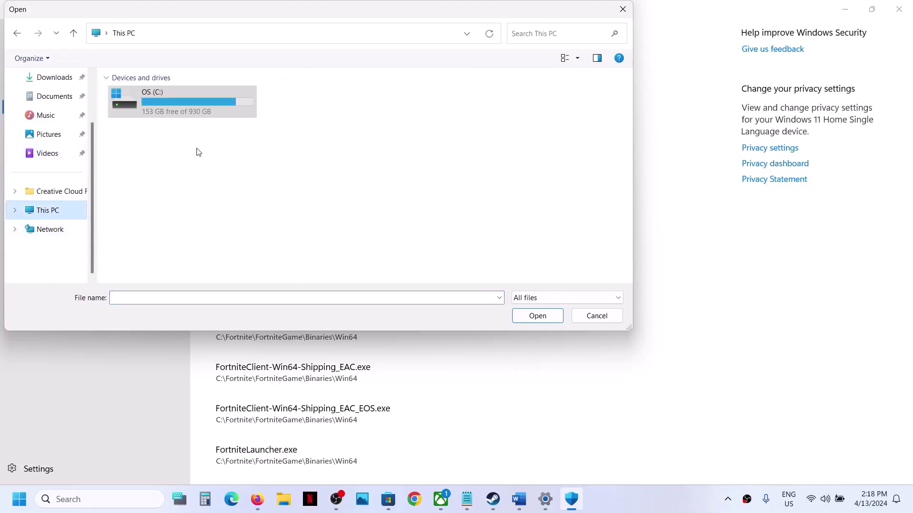
double_click(198, 121)
scroll(200, 122, "down", 5)
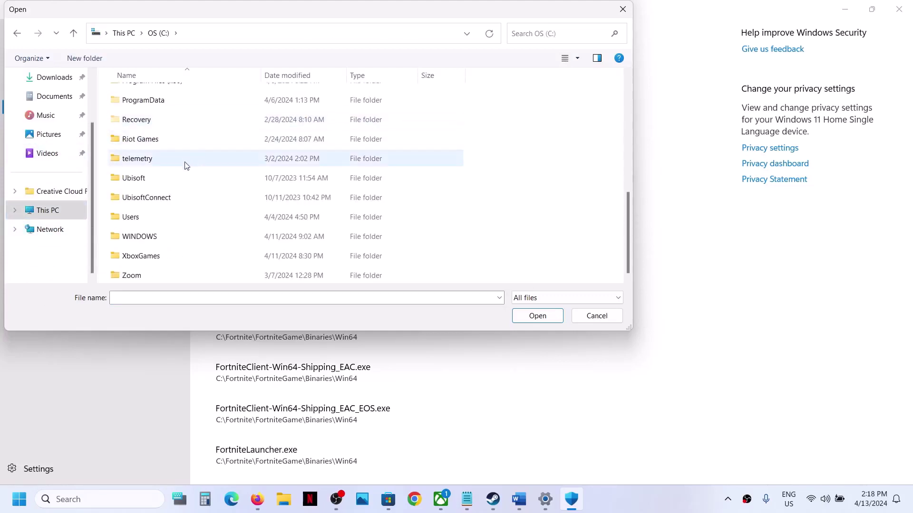
scroll(170, 194, "up", 1)
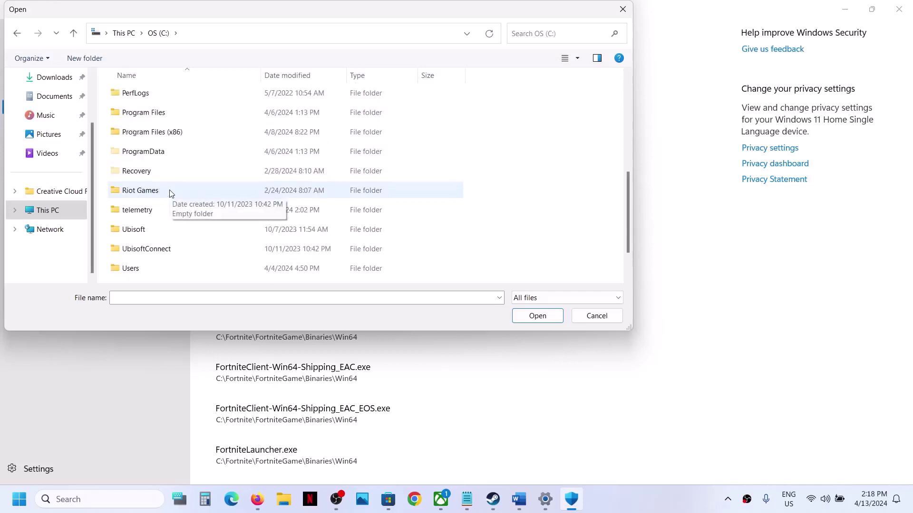
double_click(168, 128)
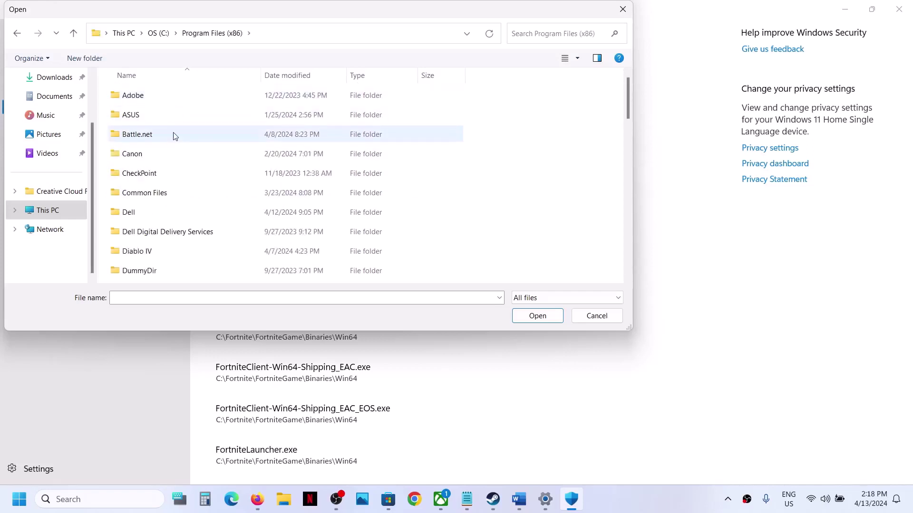
scroll(173, 137, "down", 3)
scroll(157, 193, "down", 3)
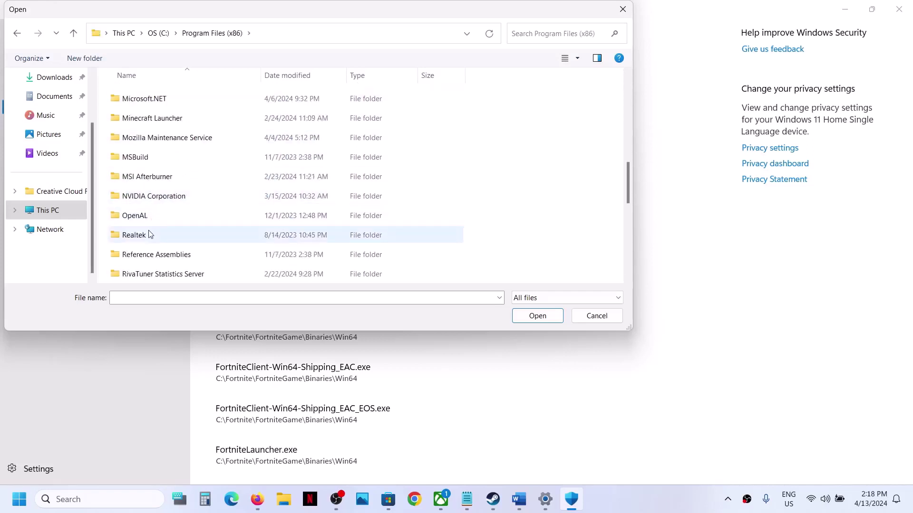
scroll(148, 236, "down", 2)
double_click(140, 214)
- Open the Infection Free Zone game folder under steamapps\common
scroll(140, 214, "down", 6)
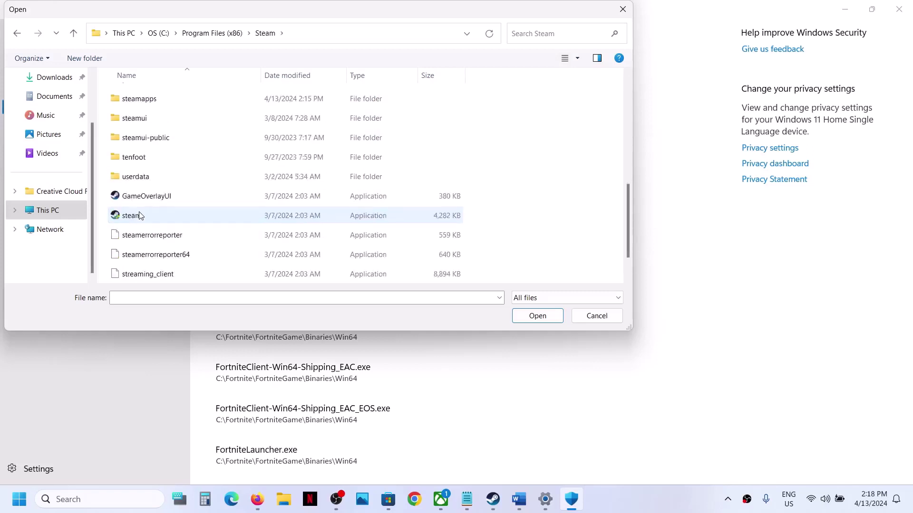
scroll(142, 114, "up", 1)
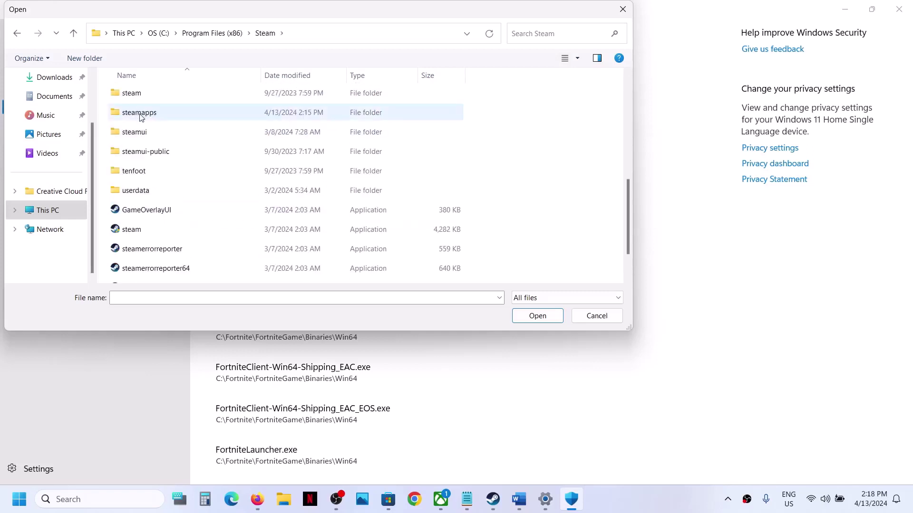
left_click(142, 117)
double_click(163, 118)
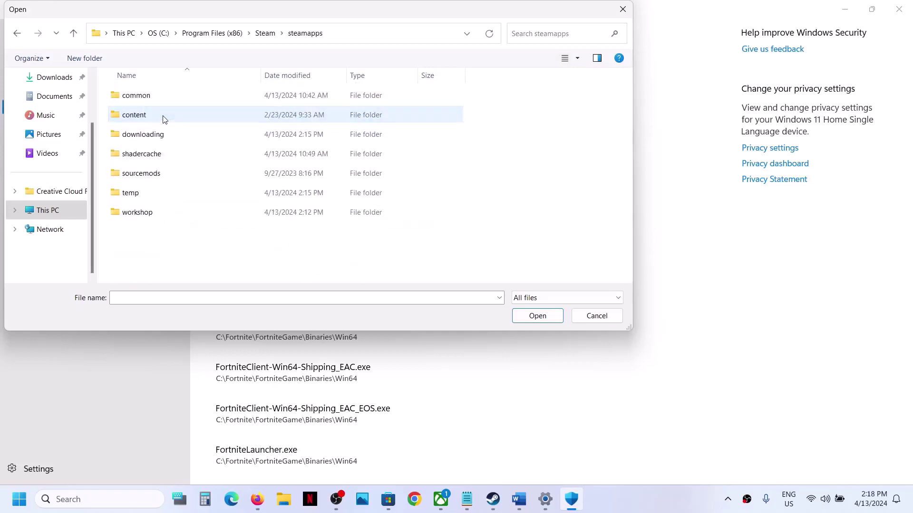
double_click(143, 94)
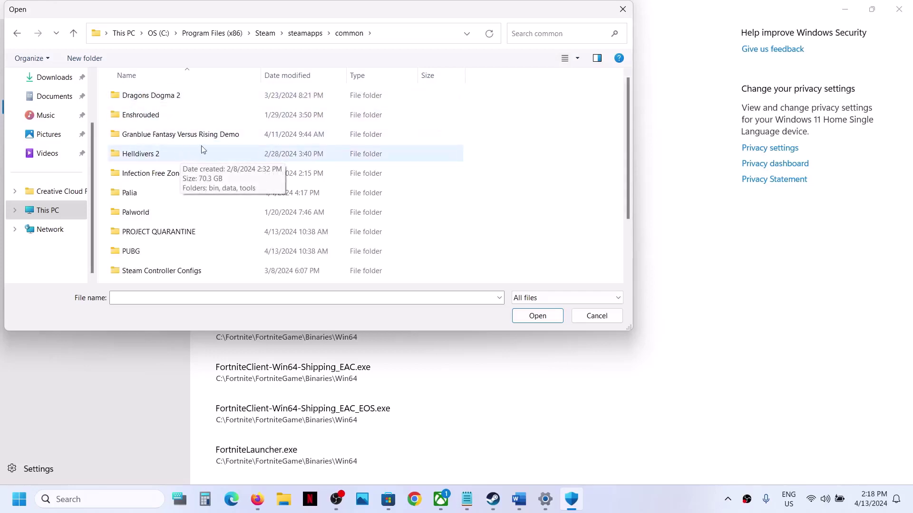
scroll(193, 209, "down", 2)
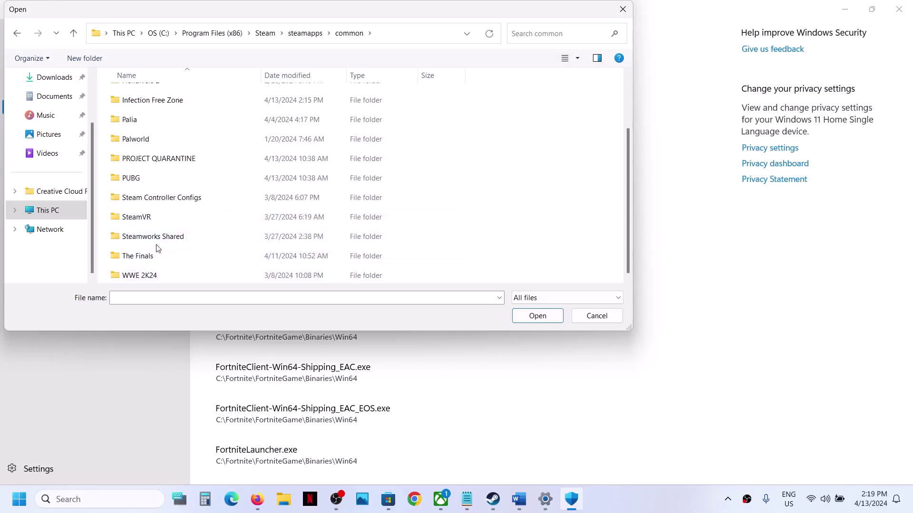
left_click(154, 161)
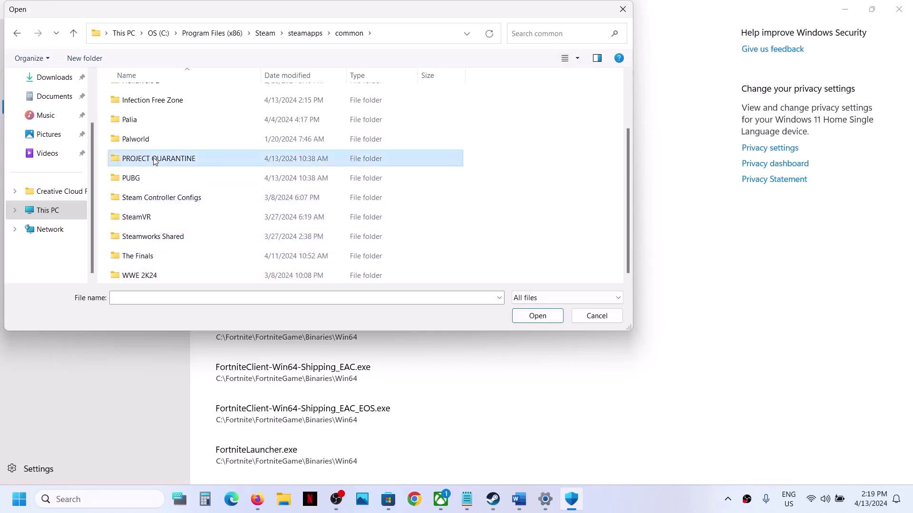
scroll(154, 160, "up", 3)
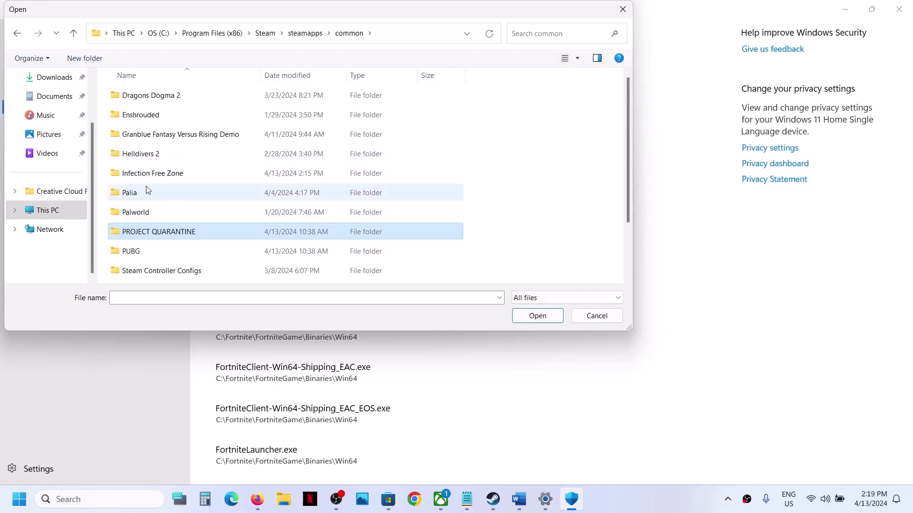
left_click(147, 179)
double_click(159, 179)
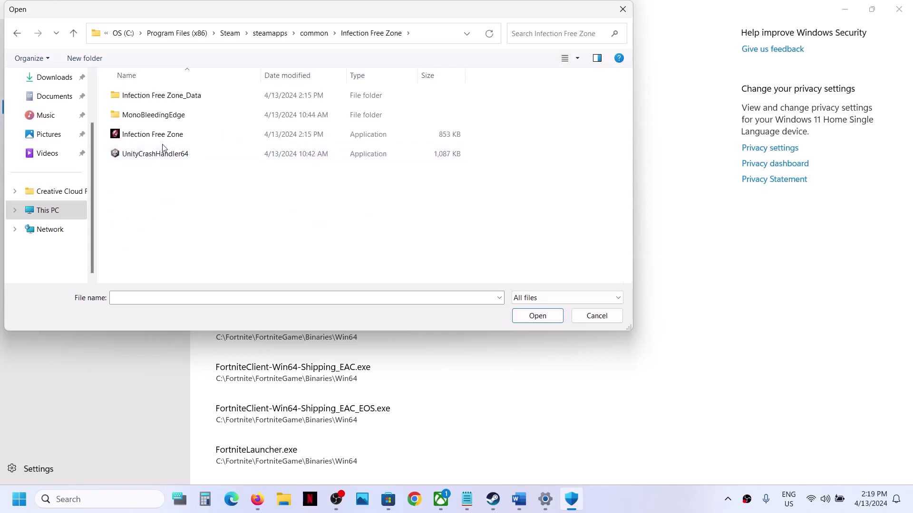
- Add the Infection Free Zone application to the apps allowed through Controlled folder access
left_click(149, 140)
left_click(537, 316)
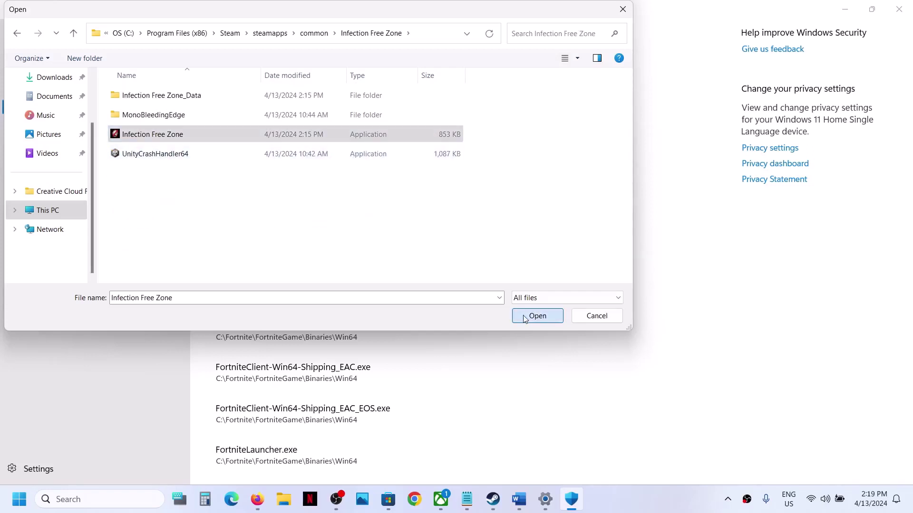
- Open Control Panel and go through System and Security to the apps allowed through Windows Defender Firewall
left_click(73, 498)
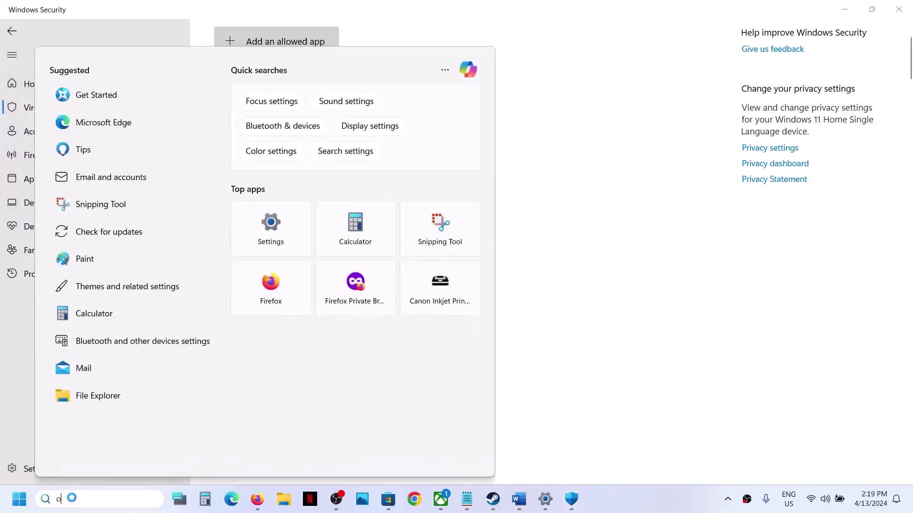
type("ontrol")
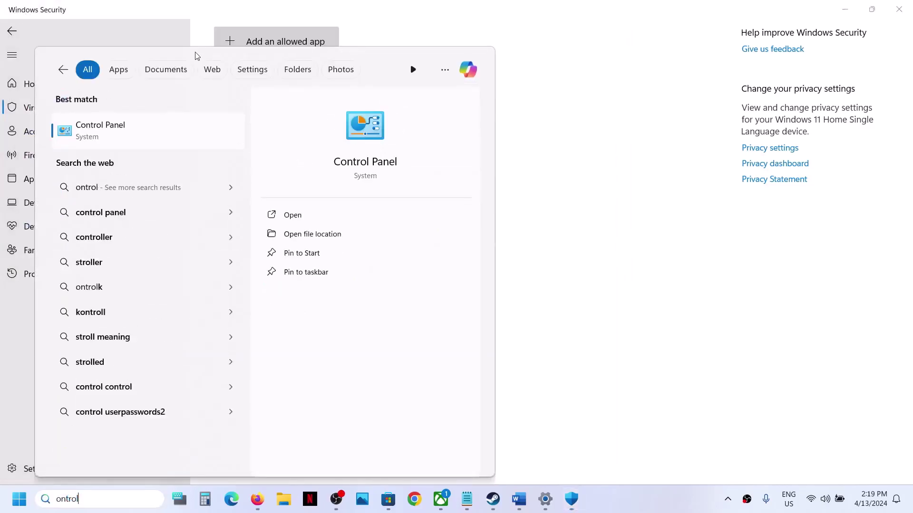
left_click(100, 129)
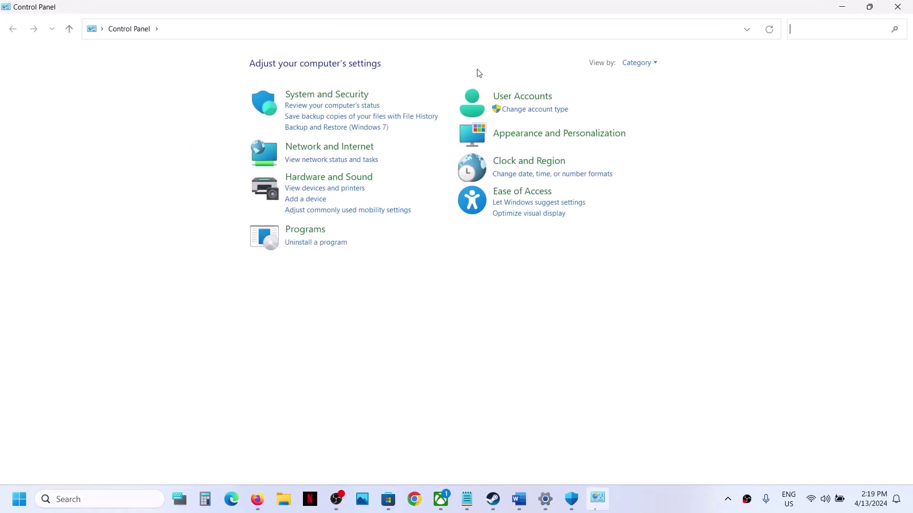
left_click(327, 95)
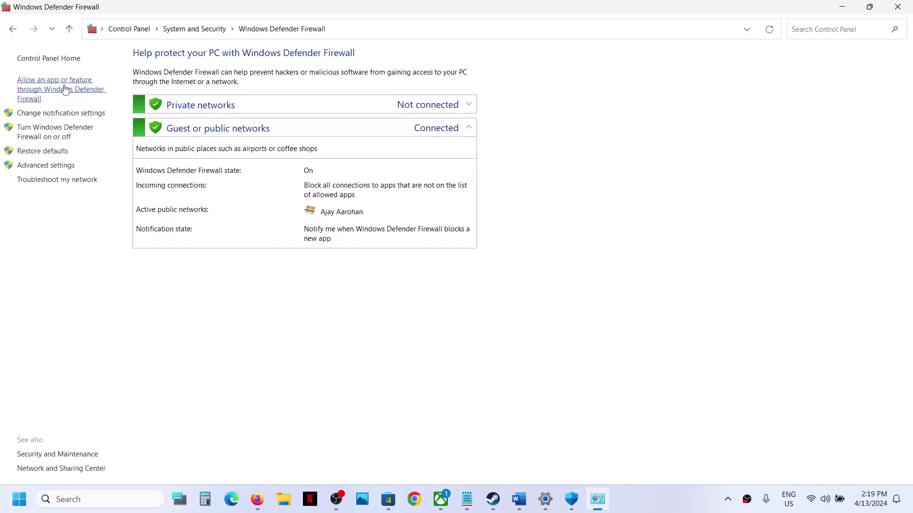
left_click(65, 89)
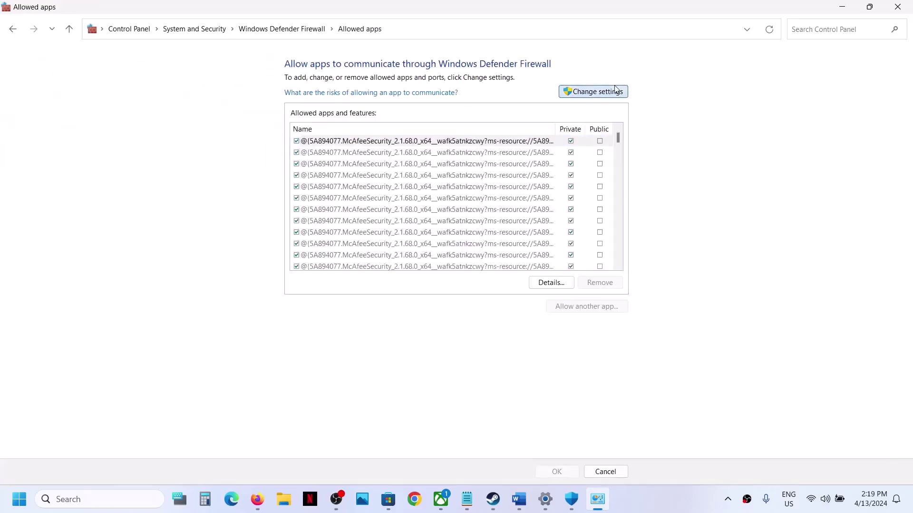
- Unlock the firewall's allowed apps for changes, start adding another app and browse to the steamapps\common folder
left_click(614, 91)
left_click(594, 307)
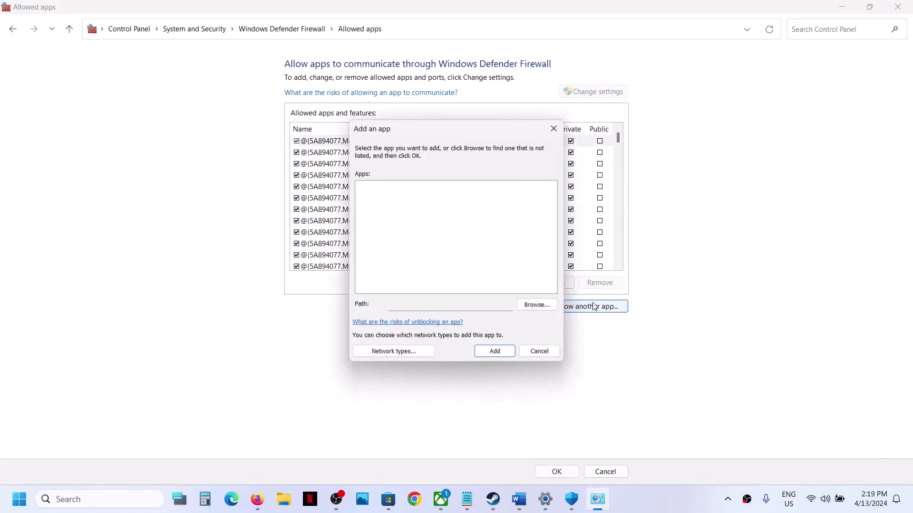
left_click(530, 304)
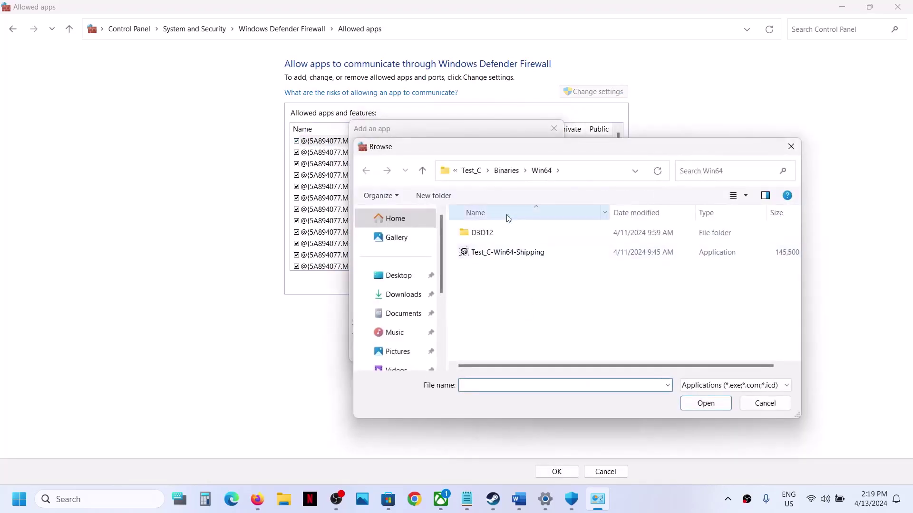
left_click(471, 172)
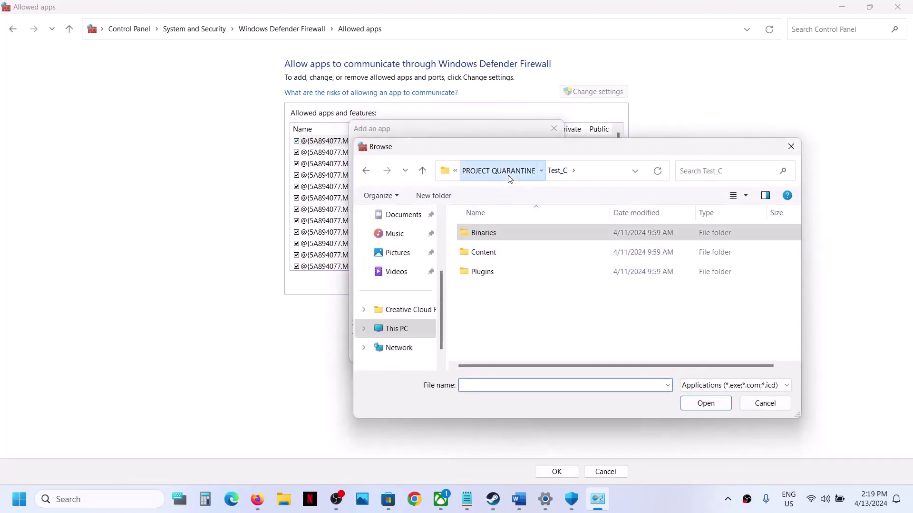
left_click(508, 178)
left_click(482, 178)
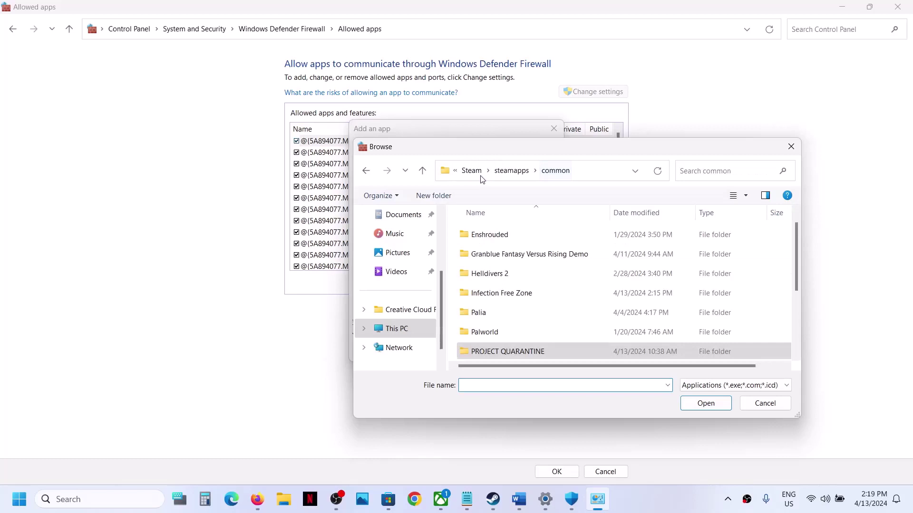
- Try to add the Infection Free Zone application from its game folder to the firewall's allowed apps, then dismiss the dialogs
double_click(526, 292)
left_click(509, 278)
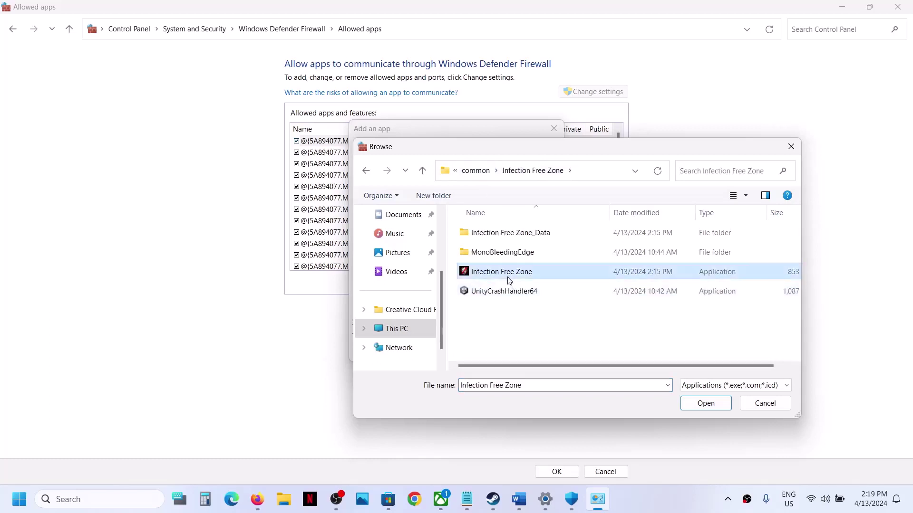
left_click(705, 403)
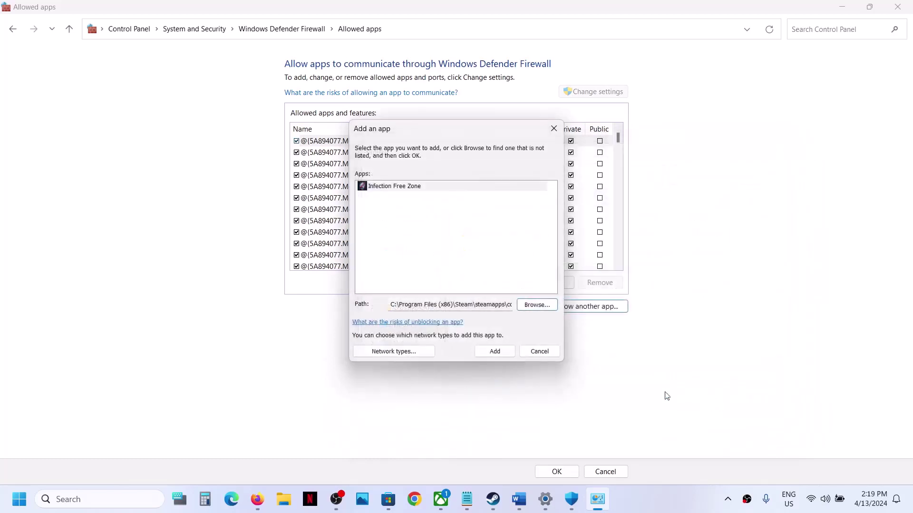
left_click(489, 351)
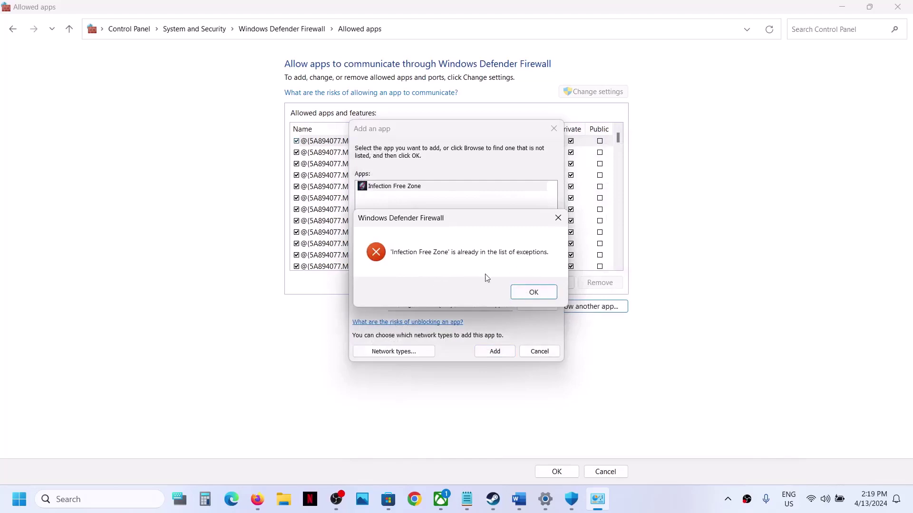
left_click(528, 292)
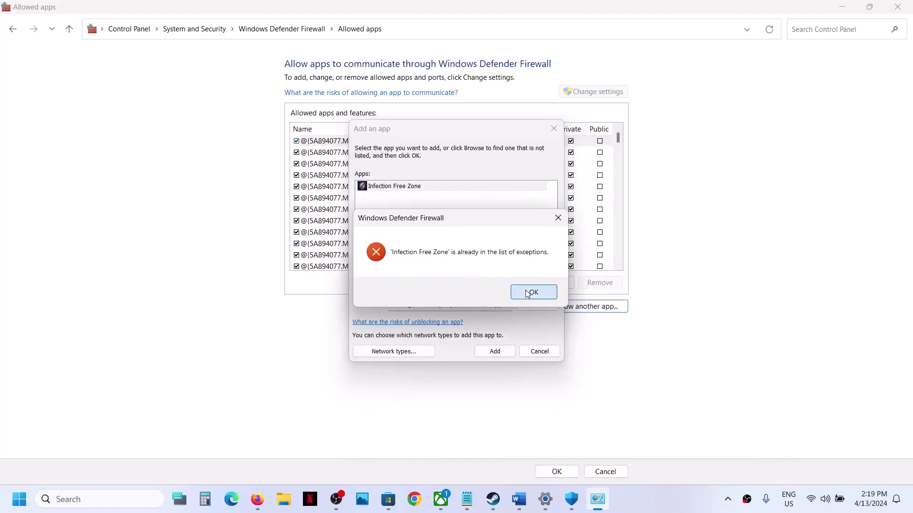
left_click(554, 132)
- Close Control Panel, Windows Security and Settings to return to the Word document of troubleshooting steps
left_click(900, 7)
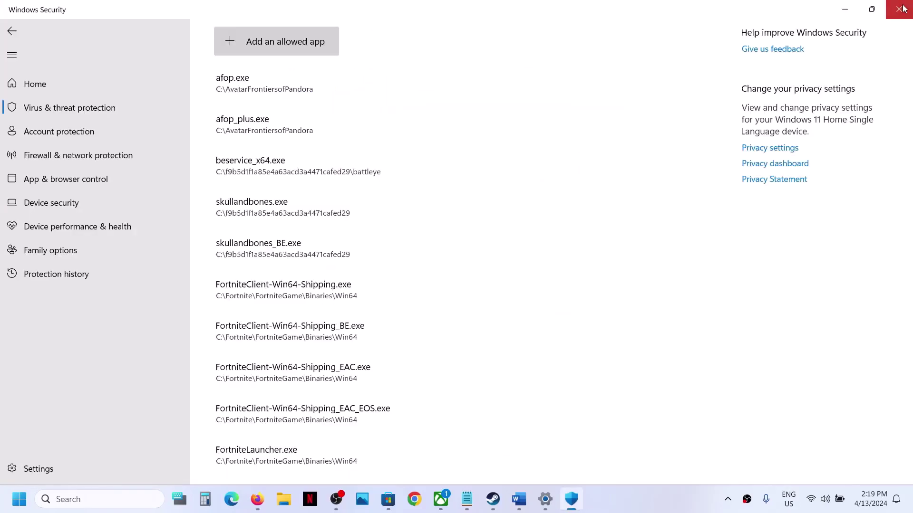
left_click(903, 8)
left_click(902, 8)
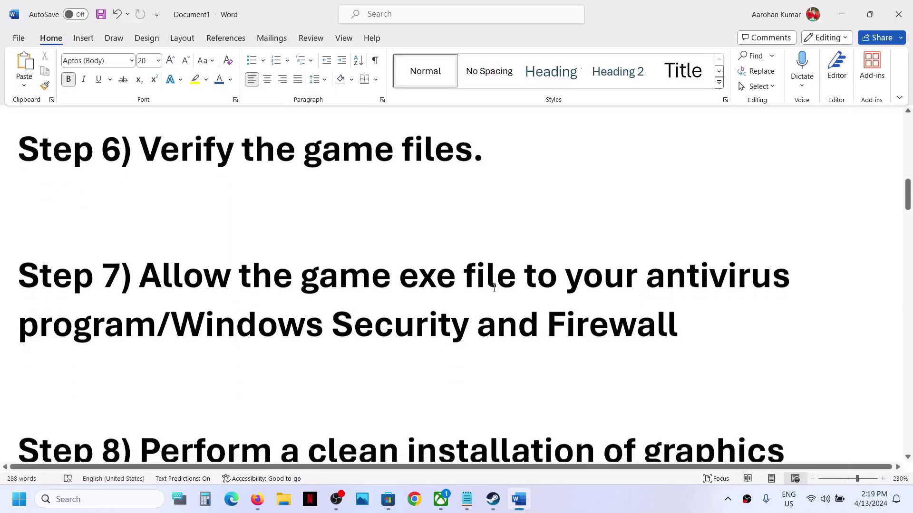
- Read Step 8 on a clean graphics driver installation, including the NVIDIA and AMD download links
scroll(494, 288, "down", 5)
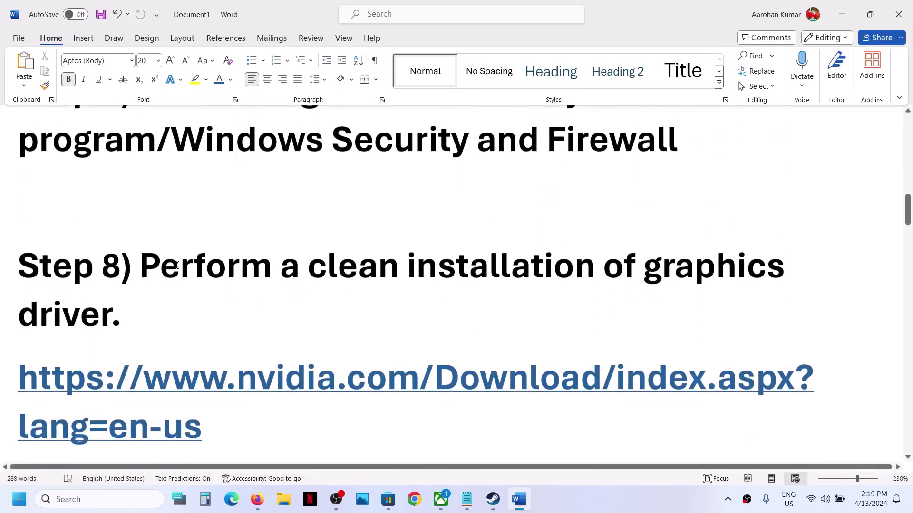
left_click_drag(145, 269, 195, 285)
scroll(198, 290, "down", 5)
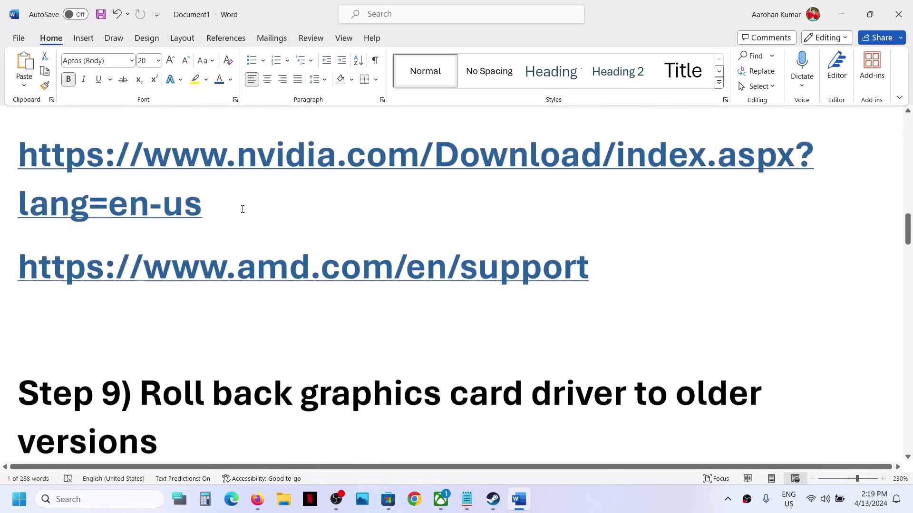
scroll(243, 209, "up", 2)
triple_click(234, 259)
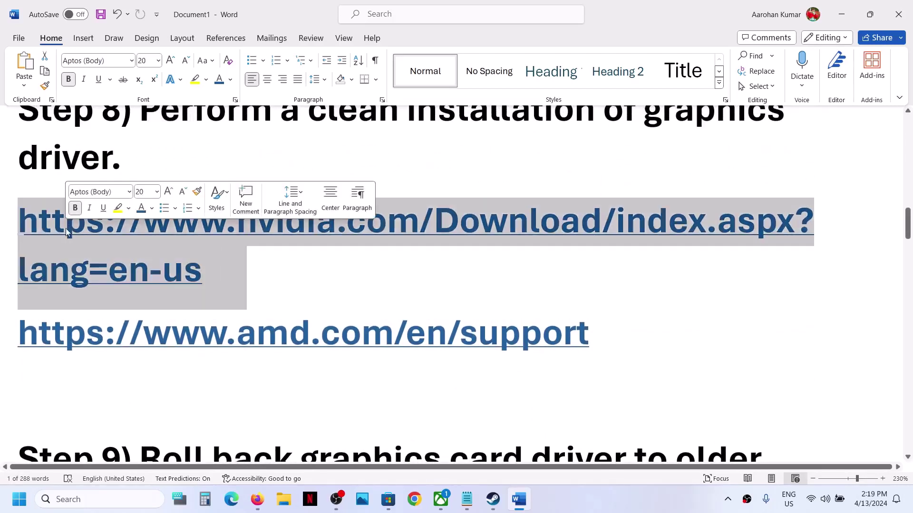
double_click(333, 332)
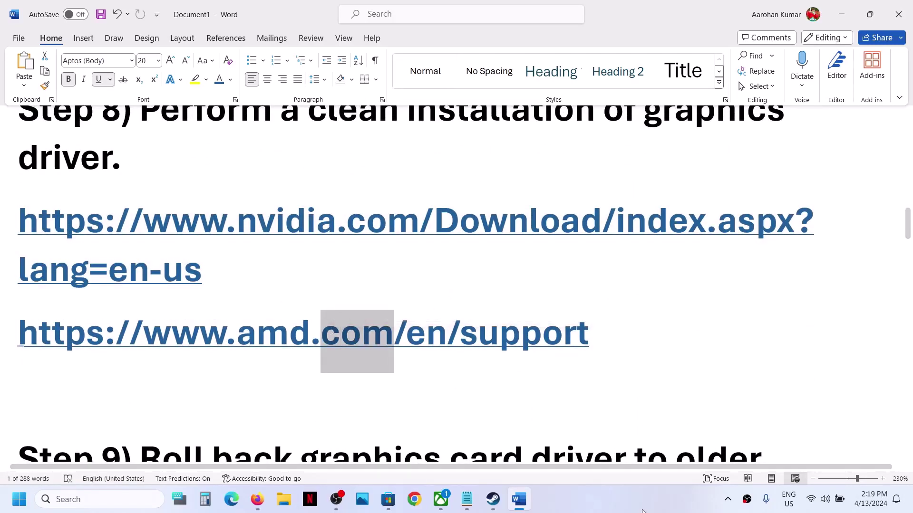
- Switch to NVIDIA's driver download page in Chrome and select GeForce, GeForce RTX 30 Series (Notebooks) and GeForce RTX 3050 Laptop GPU
left_click(637, 508)
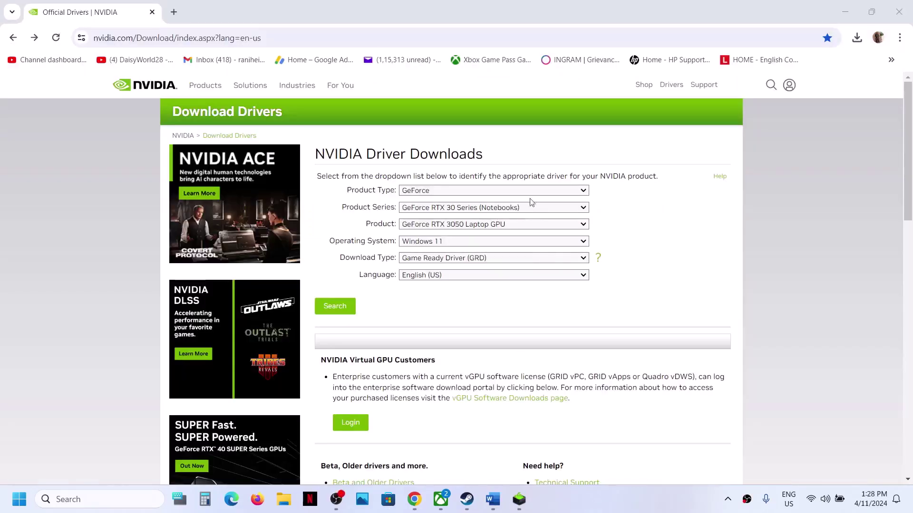
left_click(428, 195)
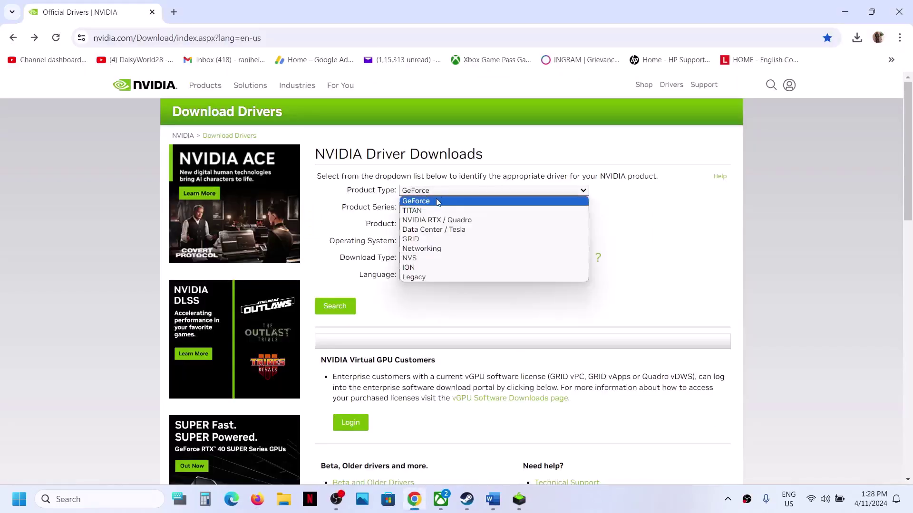
left_click(438, 202)
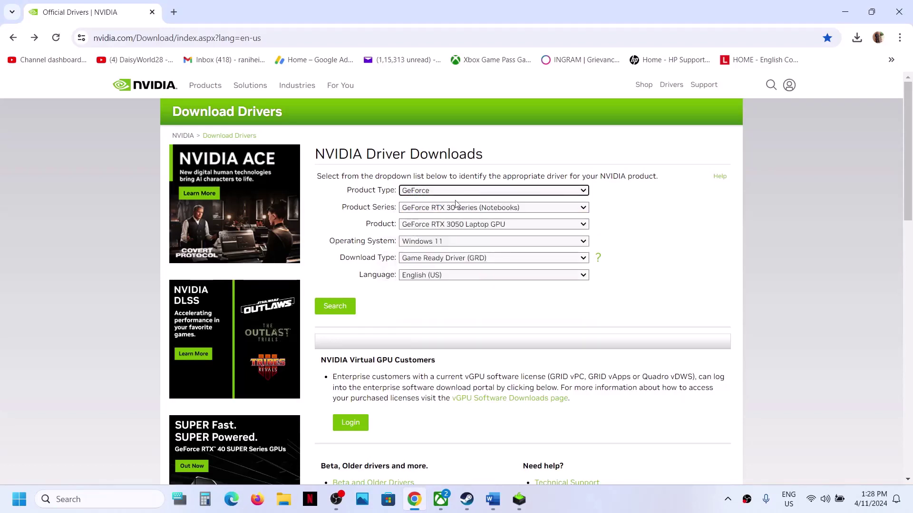
left_click(450, 209)
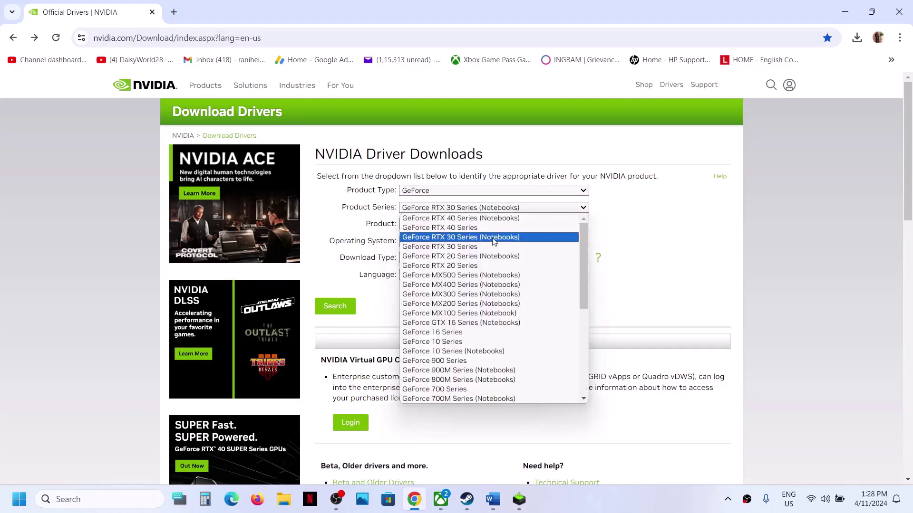
left_click(459, 238)
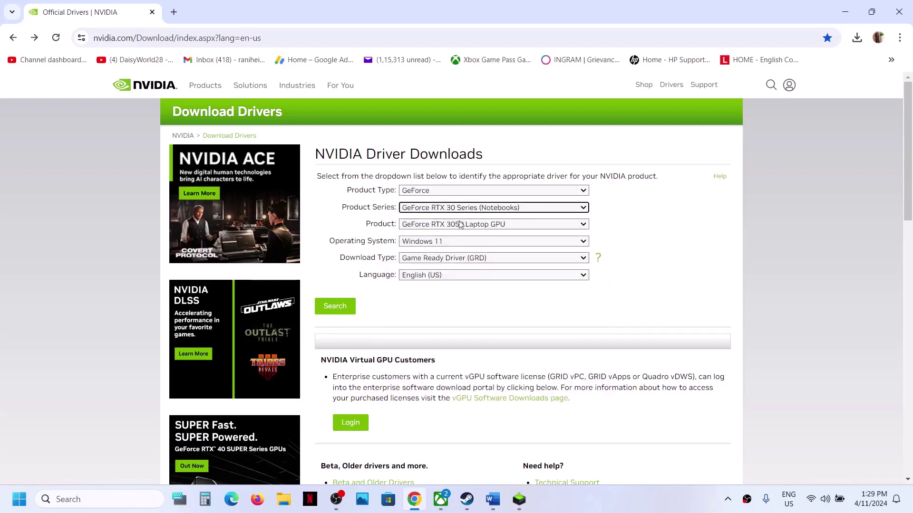
left_click(441, 227)
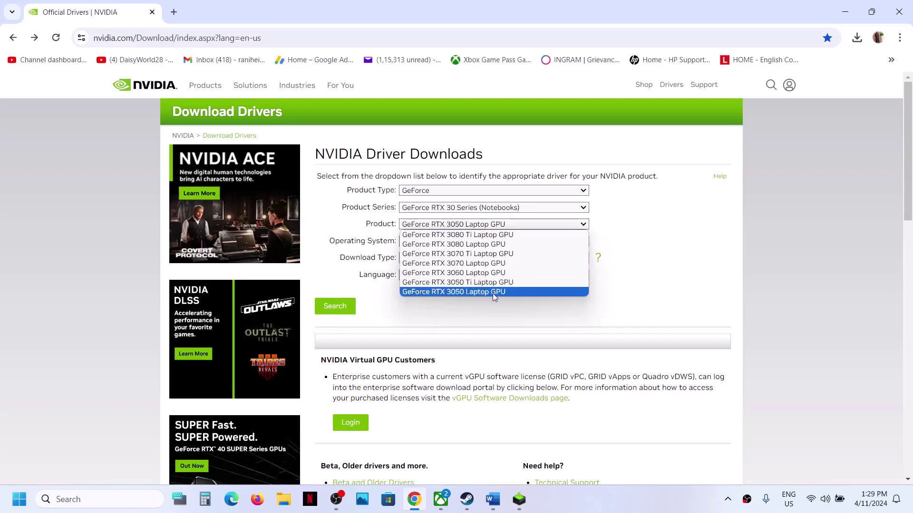
left_click(493, 293)
- Set the operating system to Windows 11 and the download type to Game Ready Driver (GRD), and search for the driver
left_click(446, 245)
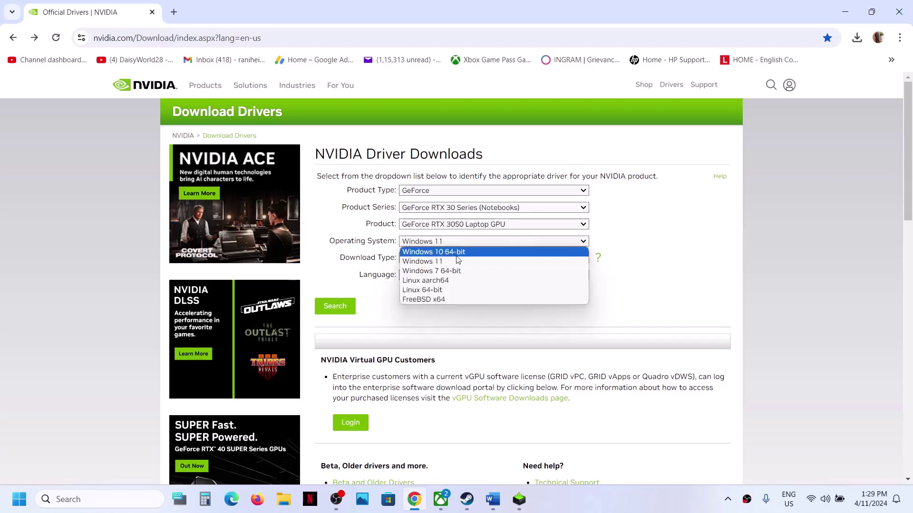
left_click(441, 262)
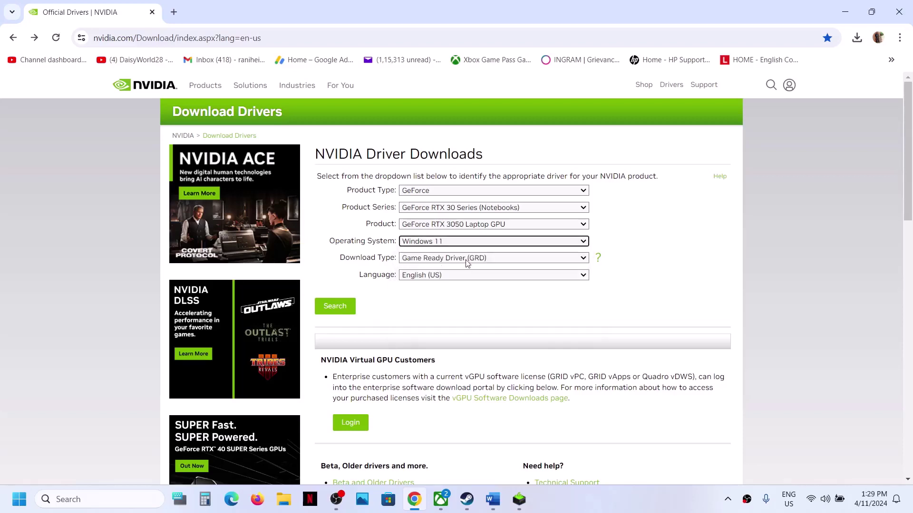
left_click(468, 260)
left_click(460, 269)
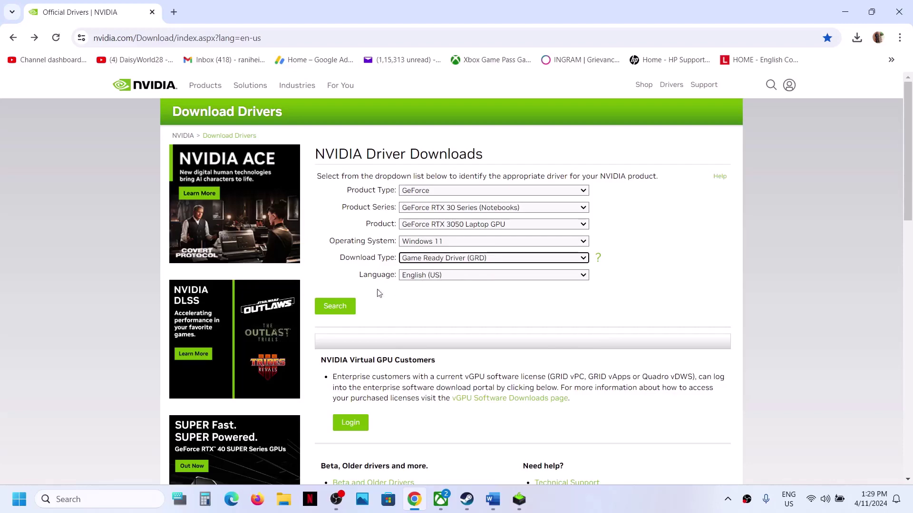
left_click(333, 307)
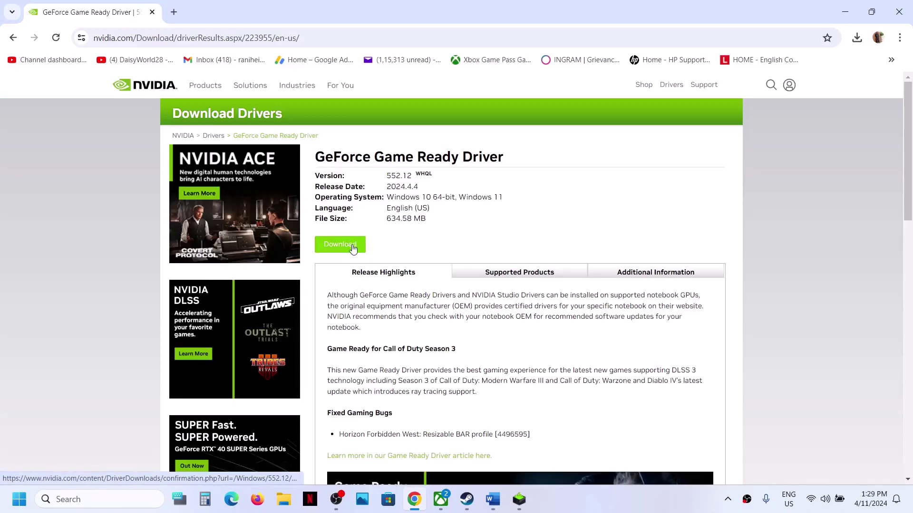
- Download the GeForce Game Ready Driver 552.12 and check its progress in the recent downloads
left_click(352, 248)
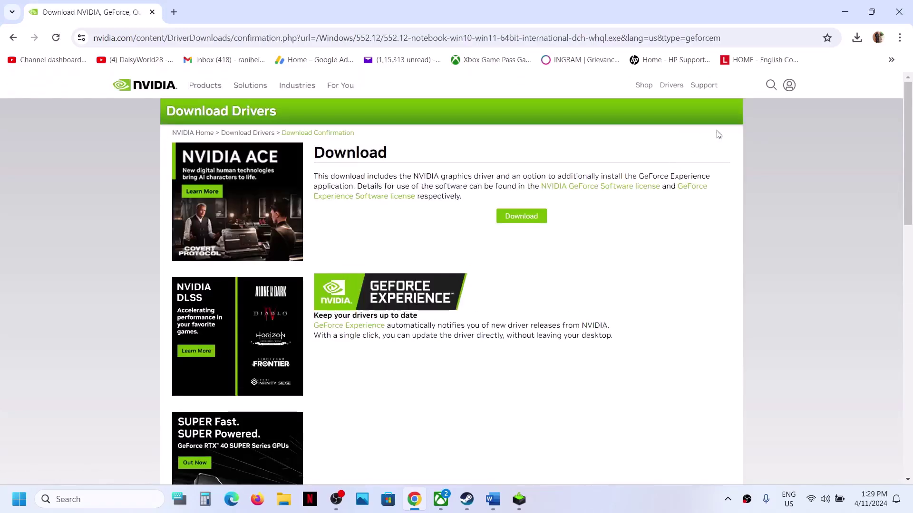
left_click(523, 216)
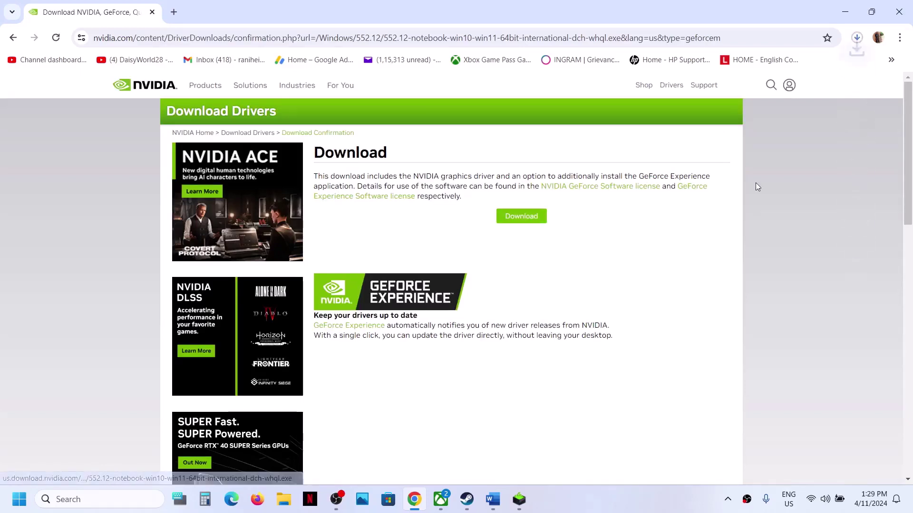
left_click(857, 38)
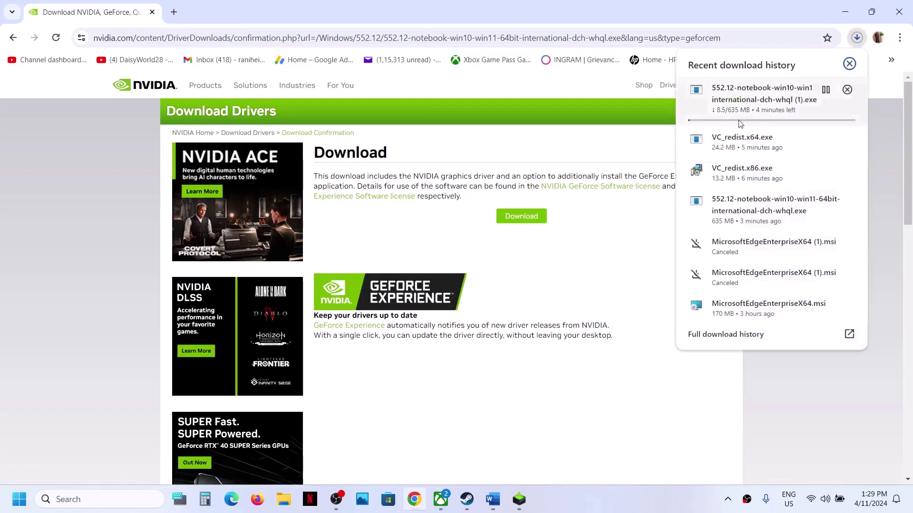
left_click(640, 316)
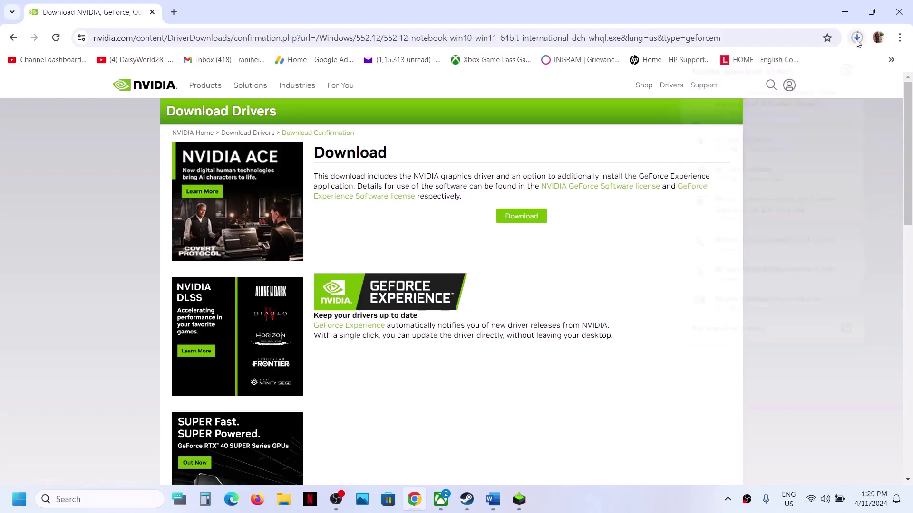
left_click(856, 38)
left_click(643, 314)
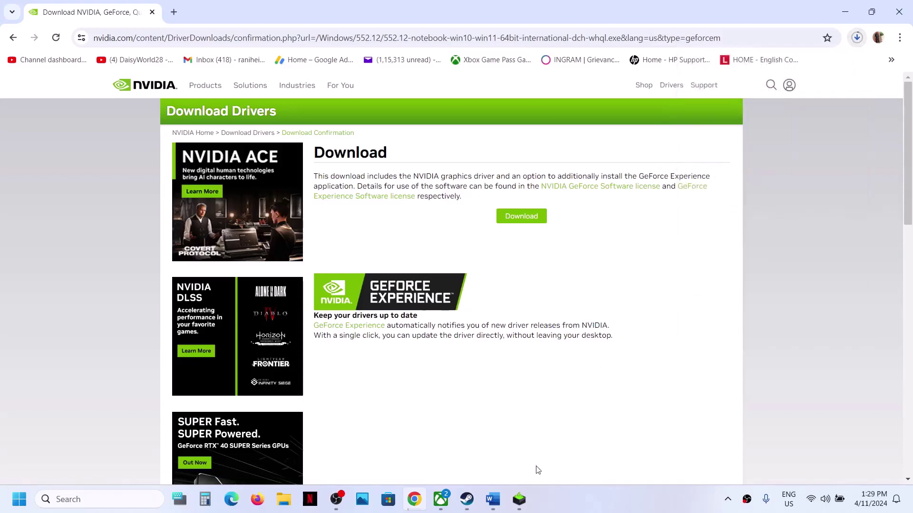
- In the NVIDIA installer, accept the license for driver 552.12, choose Custom (Advanced) and start a clean installation
left_click(523, 503)
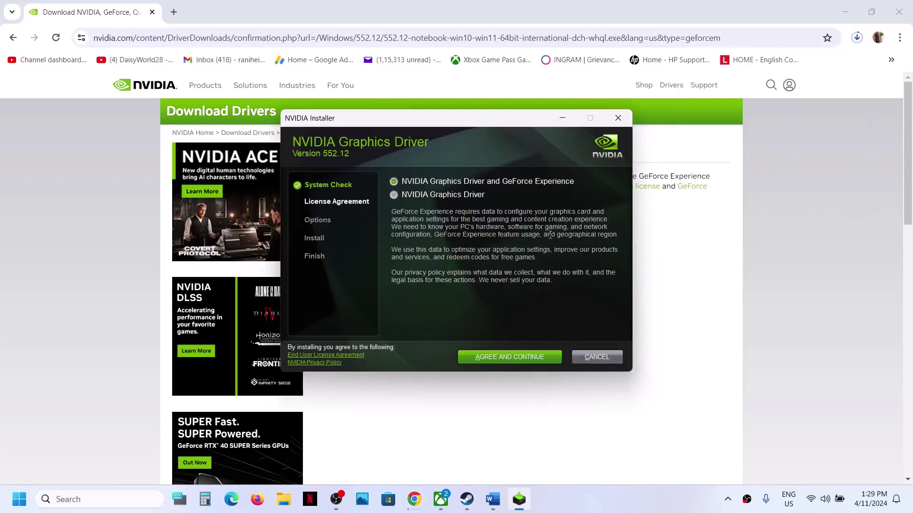
left_click(512, 358)
left_click(394, 251)
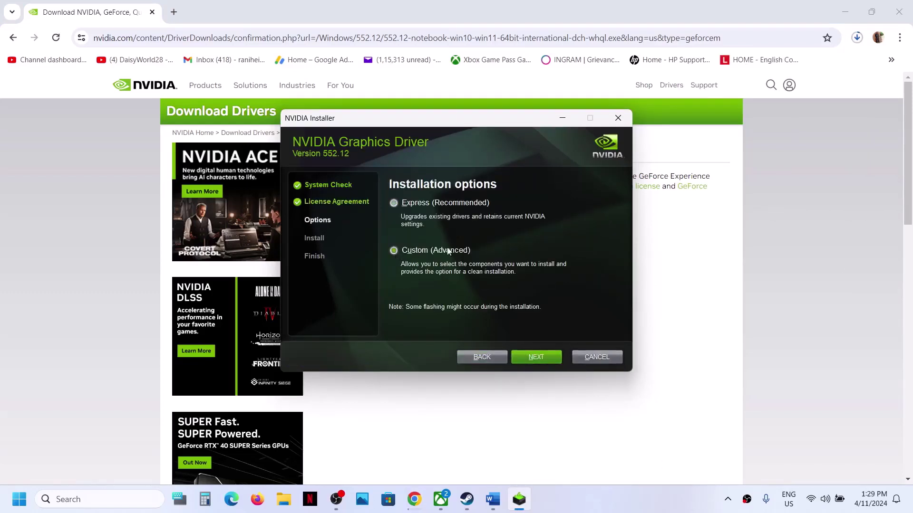
left_click(526, 353)
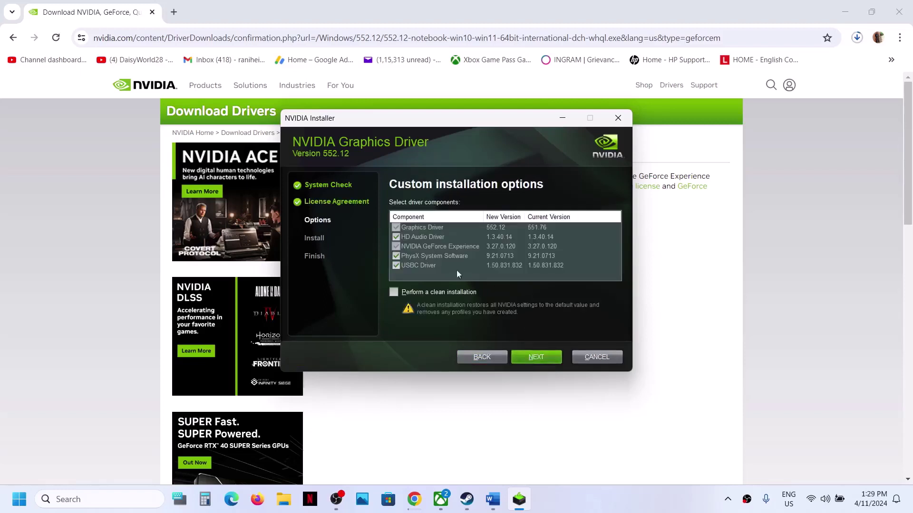
left_click(394, 292)
left_click(534, 359)
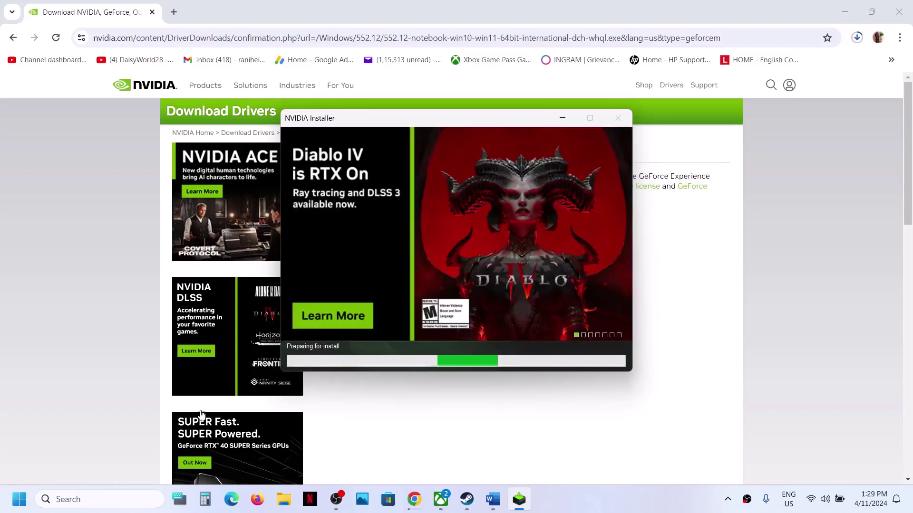
left_click(21, 505)
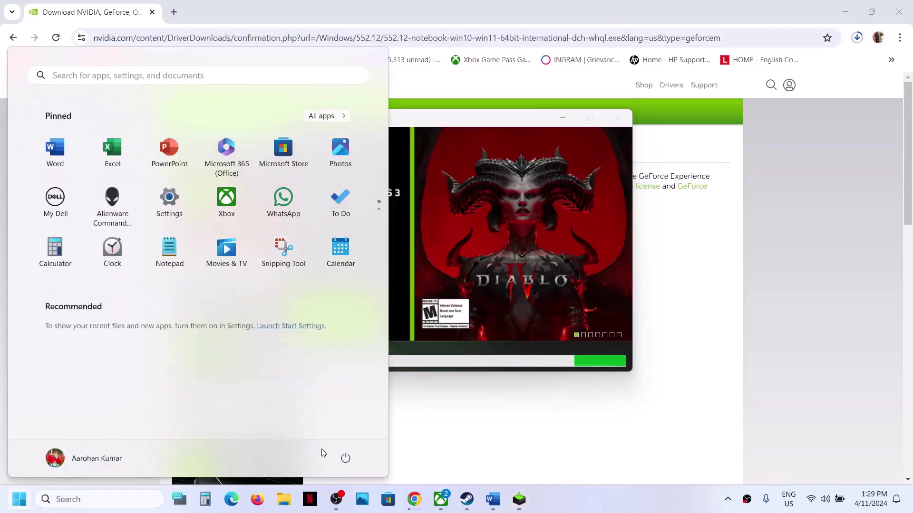
left_click(345, 458)
key("Escape")
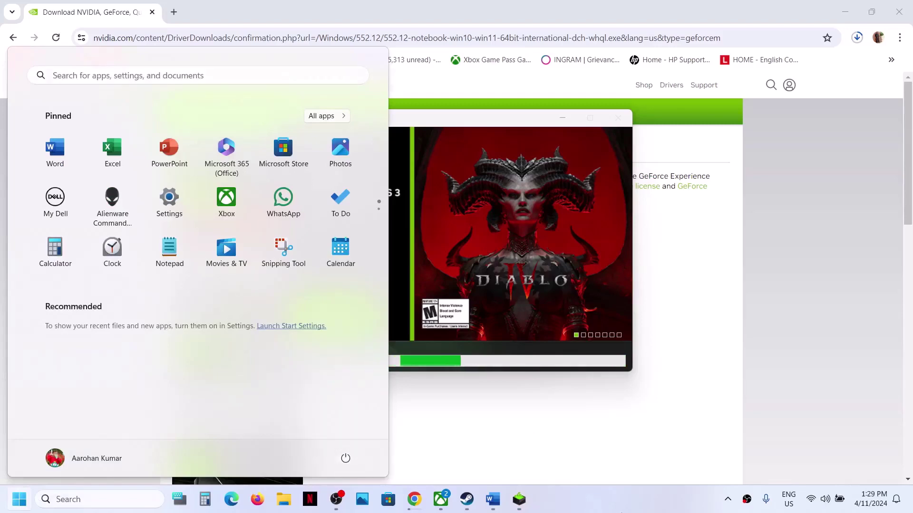
left_click(617, 500)
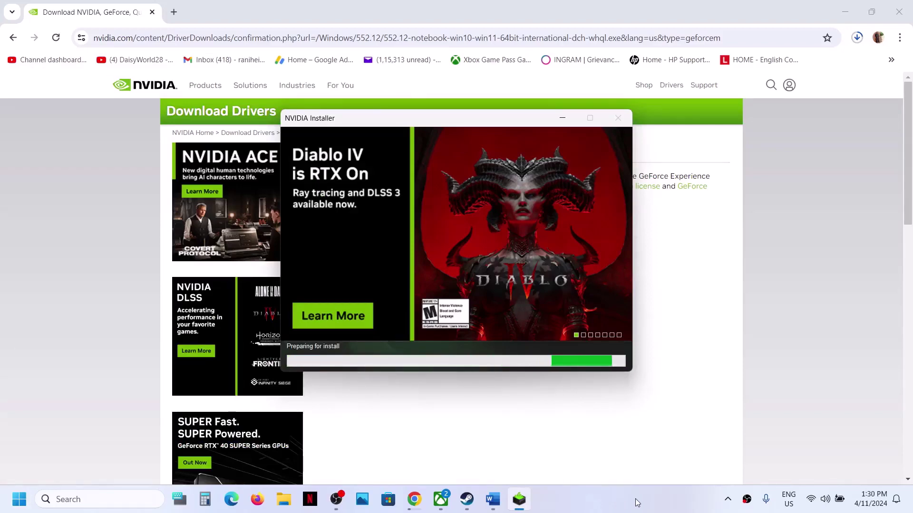
left_click(636, 501)
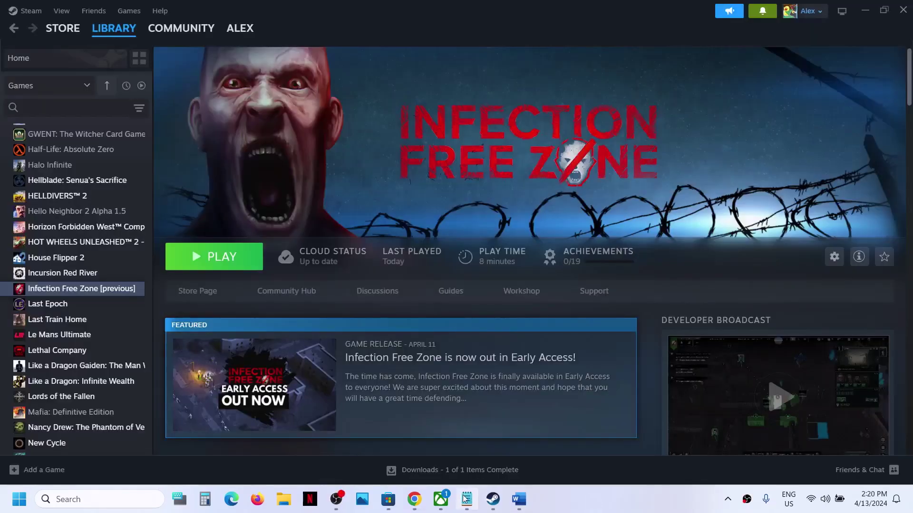
- Switch to the Word document, read Step 9 on rolling back the graphics driver, and copy its NVIDIA GeForce drivers link
left_click(518, 499)
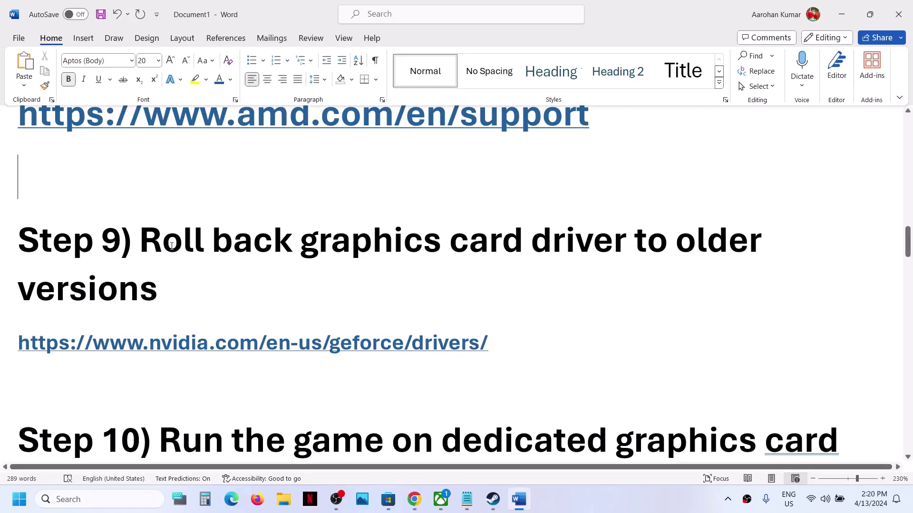
left_click_drag(172, 246, 545, 274)
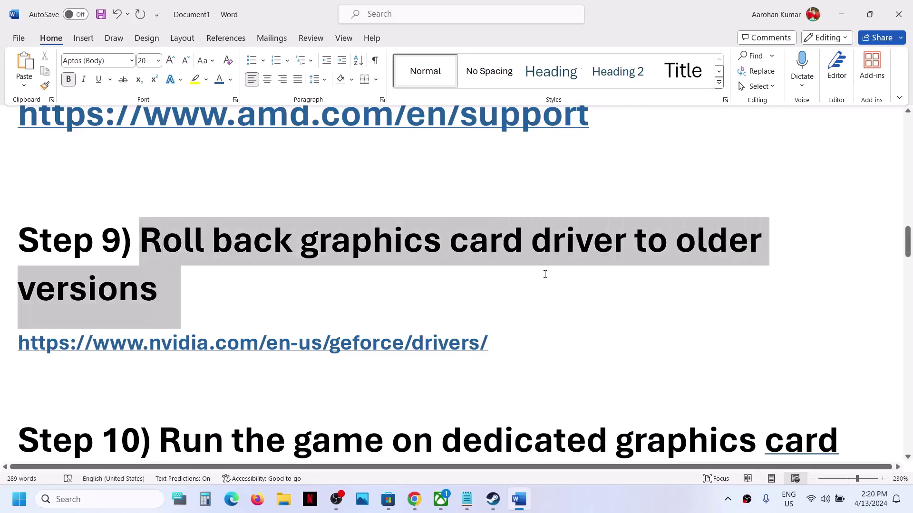
left_click(511, 336)
triple_click(106, 346)
key("ctrl+c")
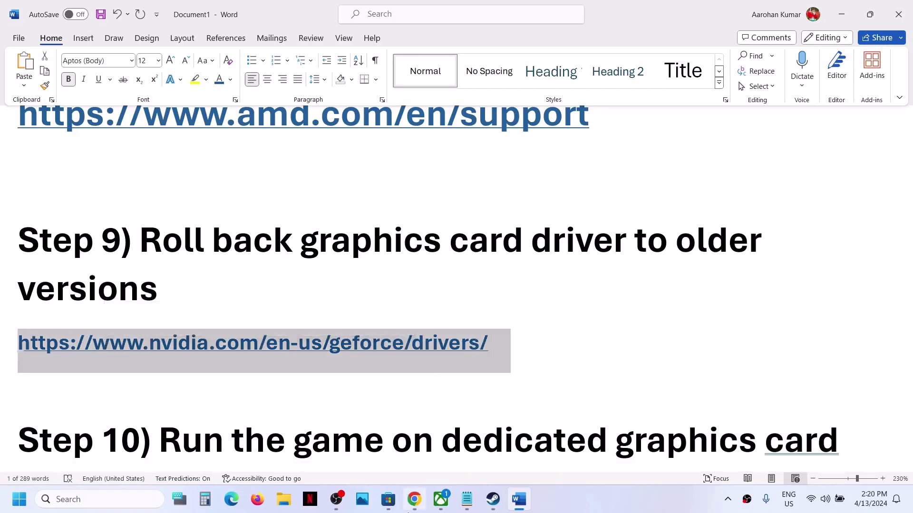
- Open a new Chrome window and load the copied NVIDIA GeForce drivers page
right_click(414, 499)
left_click(375, 388)
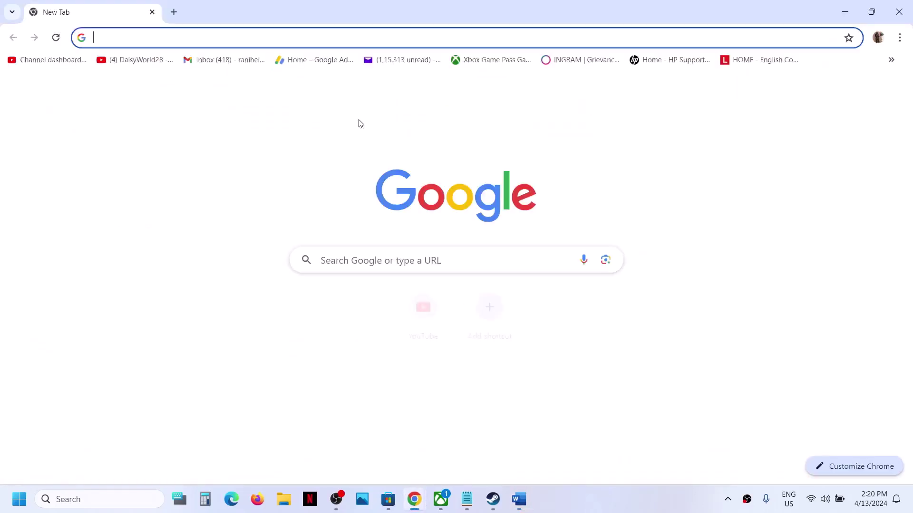
key("ctrl+v")
key("Return")
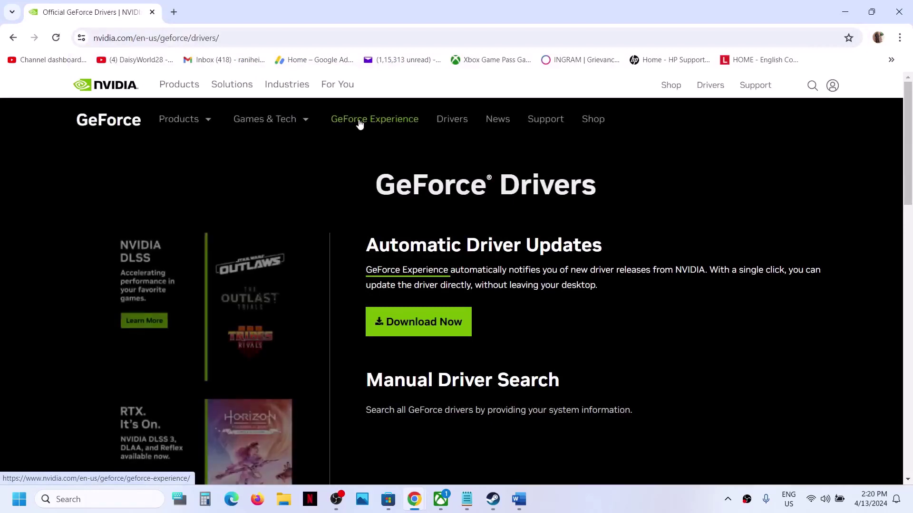
- Run the manual driver search for the GeForce RTX 3050 Laptop GPU on Windows 11 with download type All
scroll(466, 284, "down", 3)
scroll(467, 284, "down", 1)
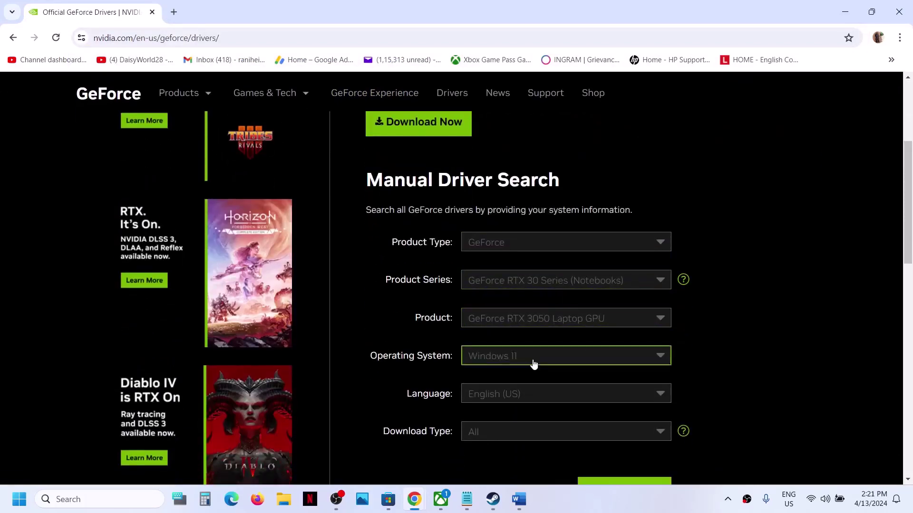
scroll(519, 339, "down", 2)
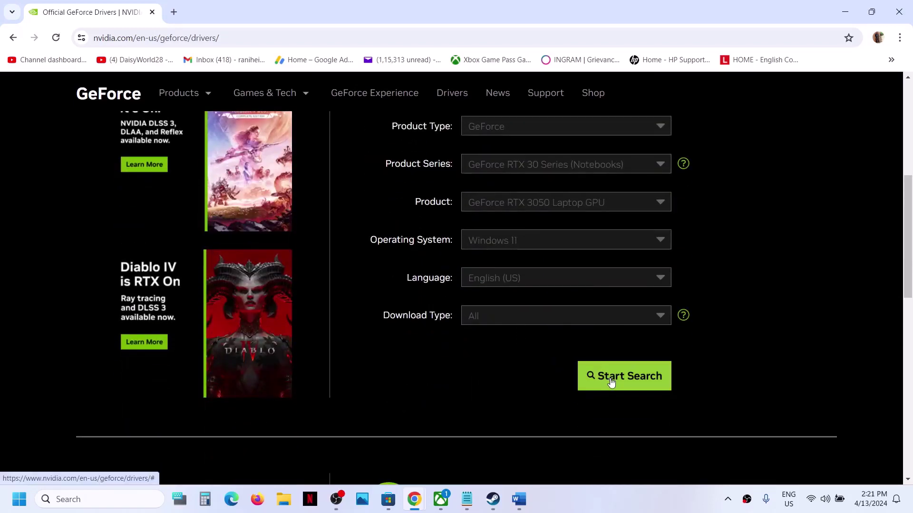
left_click(611, 383)
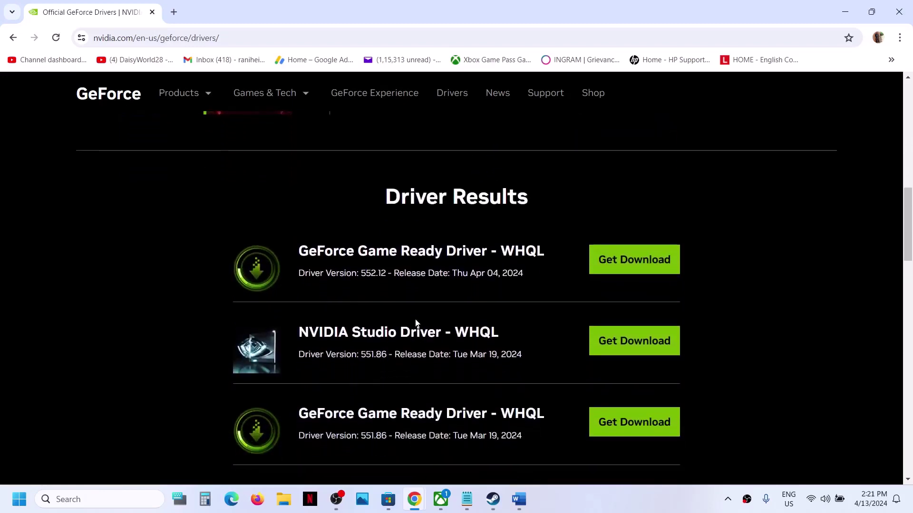
- Compare the listed driver versions and open the download page of the older GeForce Game Ready Driver 551.86
left_click_drag(301, 250, 455, 257)
left_click_drag(359, 275, 386, 272)
scroll(360, 345, "down", 1)
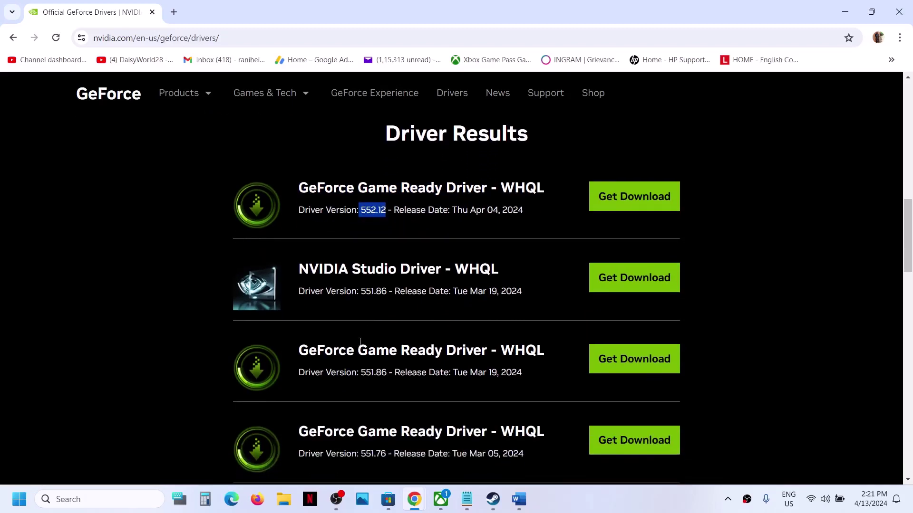
left_click_drag(308, 374, 391, 369)
left_click(391, 371)
scroll(390, 374, "down", 1)
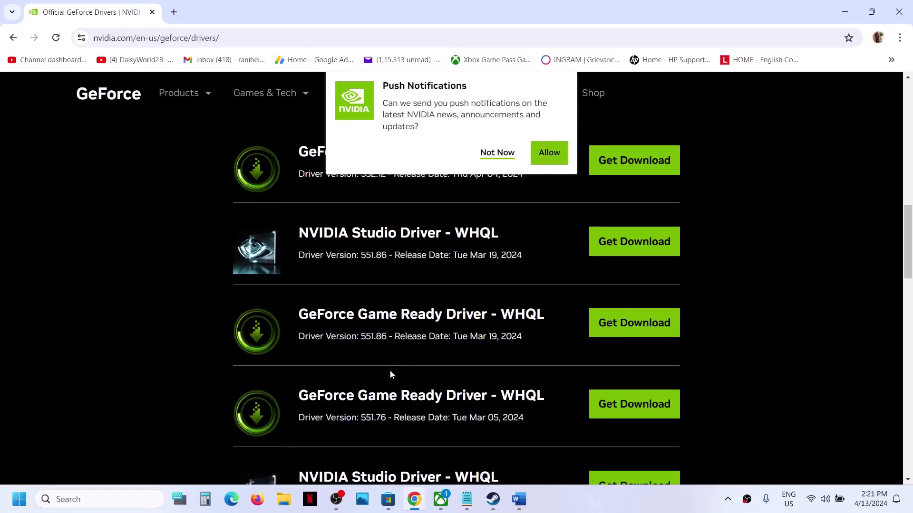
left_click_drag(390, 415, 324, 396)
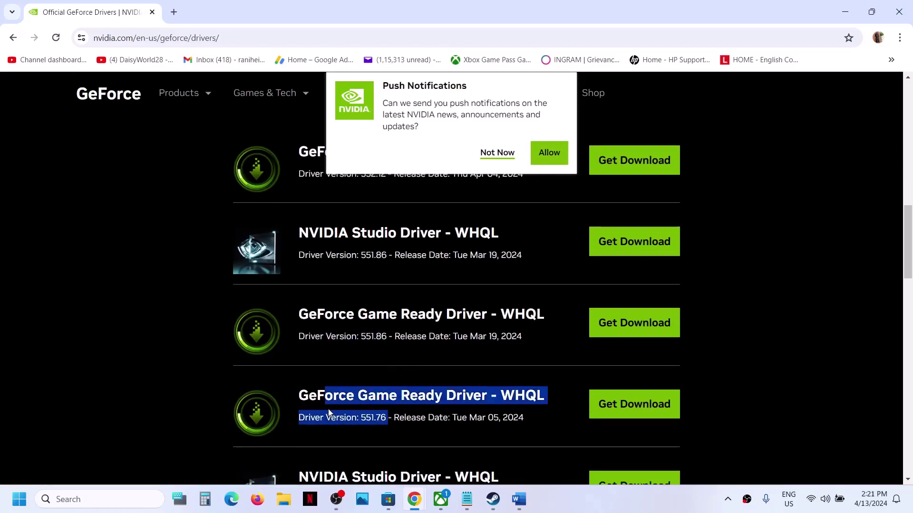
left_click(634, 324)
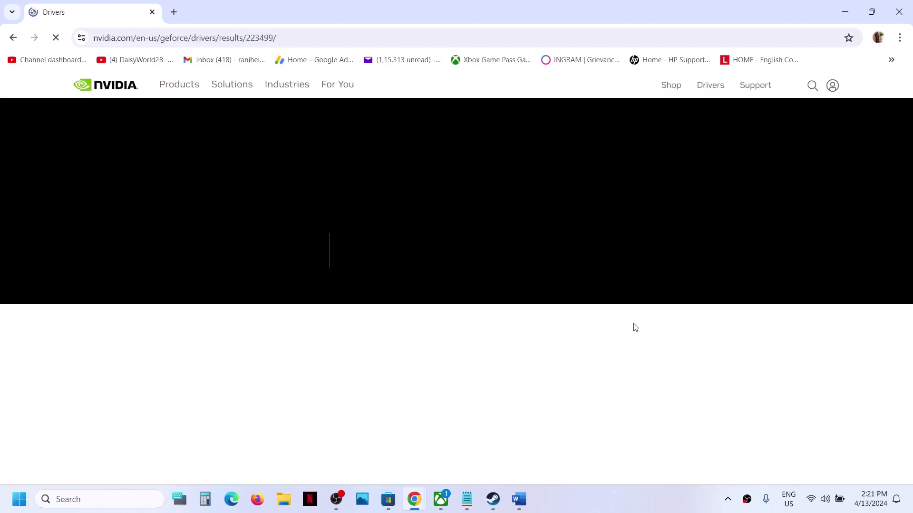
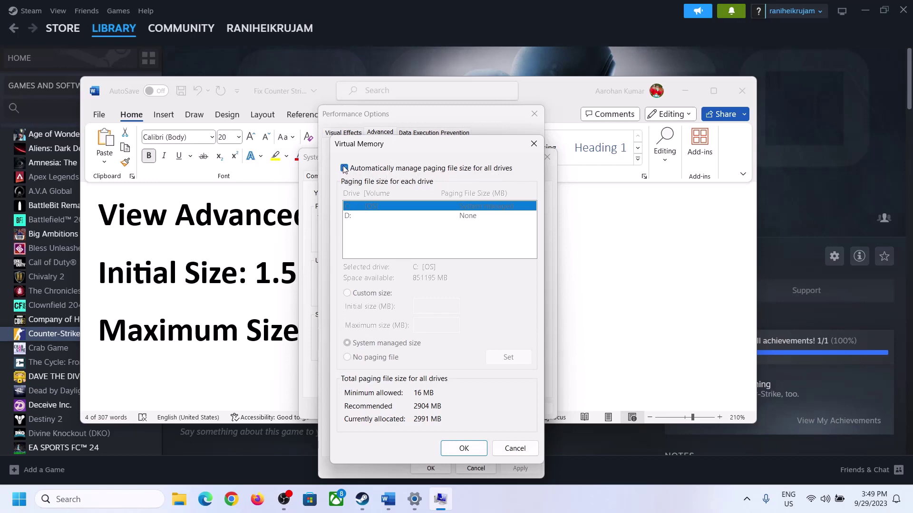
- Turn off automatic paging file management and choose a custom size for drive C: in Virtual Memory
left_click(345, 168)
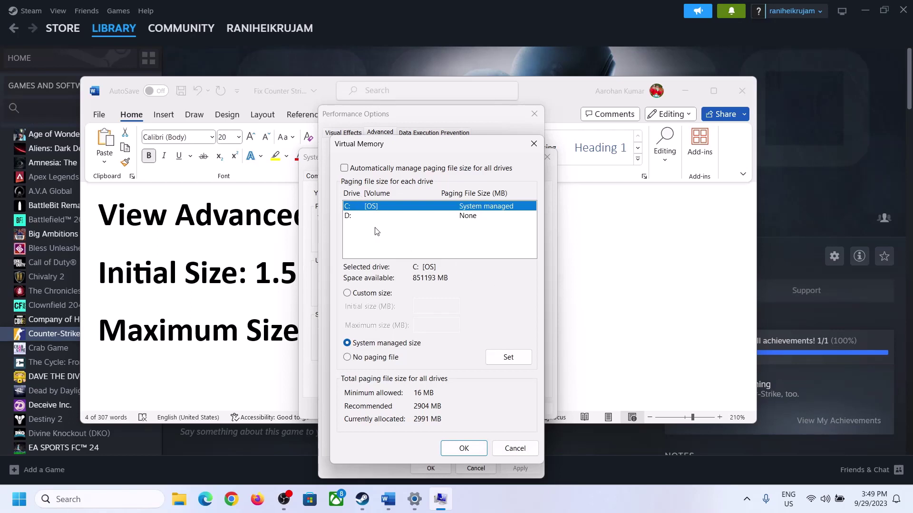
left_click(348, 294)
left_click(431, 307)
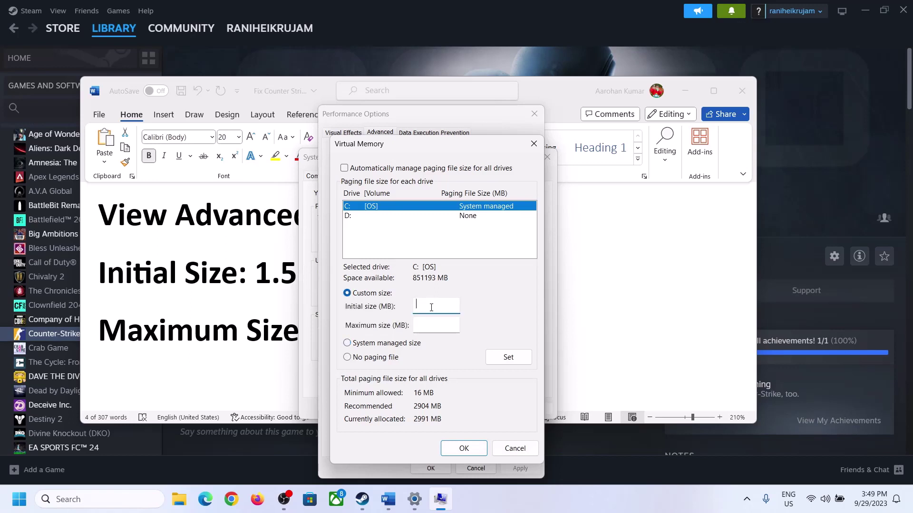
- Review the 1.5 x Total Ram initial size formula in Word and look up the installed RAM on the Settings About page
left_click(247, 284)
left_click_drag(261, 274, 421, 281)
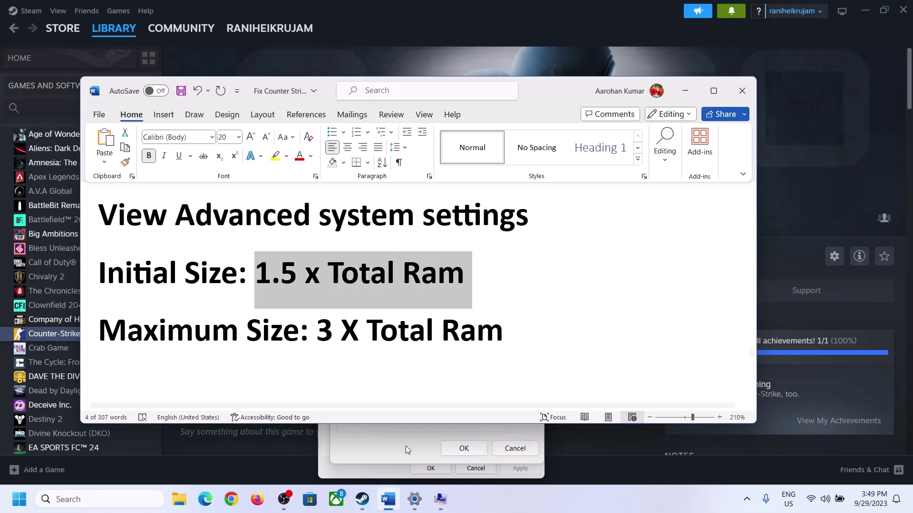
left_click(414, 500)
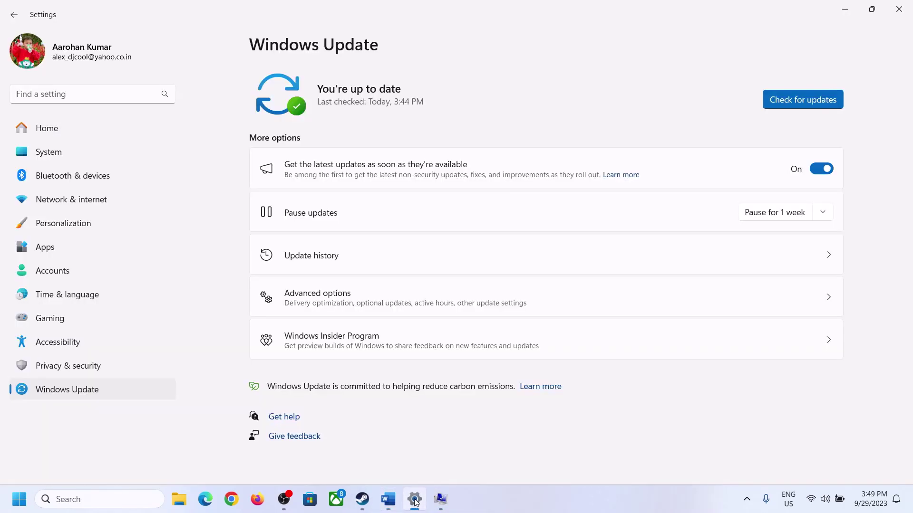
left_click(48, 152)
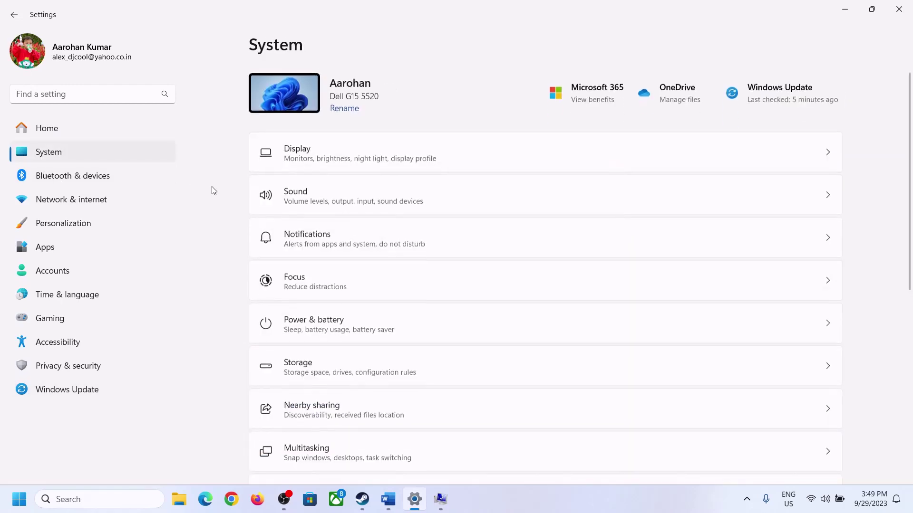
scroll(336, 346, "down", 5)
scroll(337, 346, "down", 2)
left_click(300, 451)
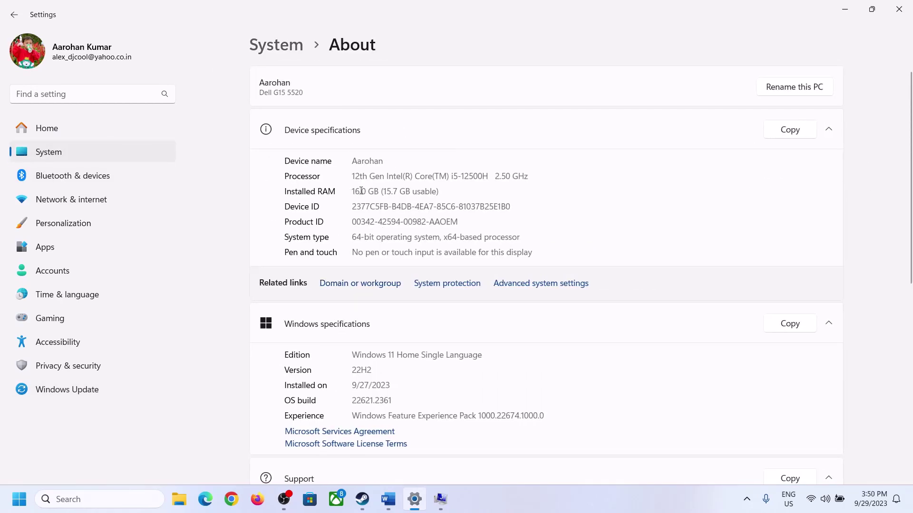
left_click_drag(360, 191, 347, 191)
left_click(360, 191)
left_click_drag(360, 191, 356, 188)
- Return to the Virtual Memory dialog, launch Calculator with the calc command and place it beside the dialog
left_click(440, 499)
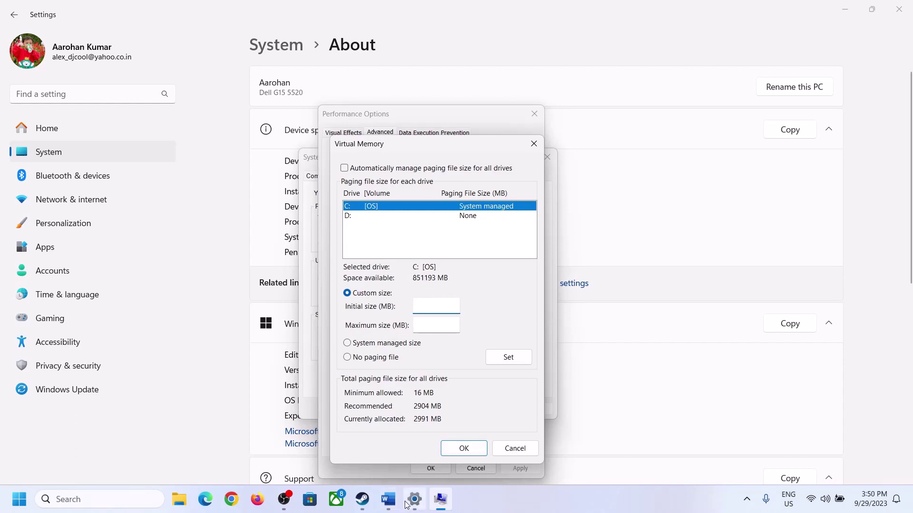
mouse_move(409, 503)
key("super+r")
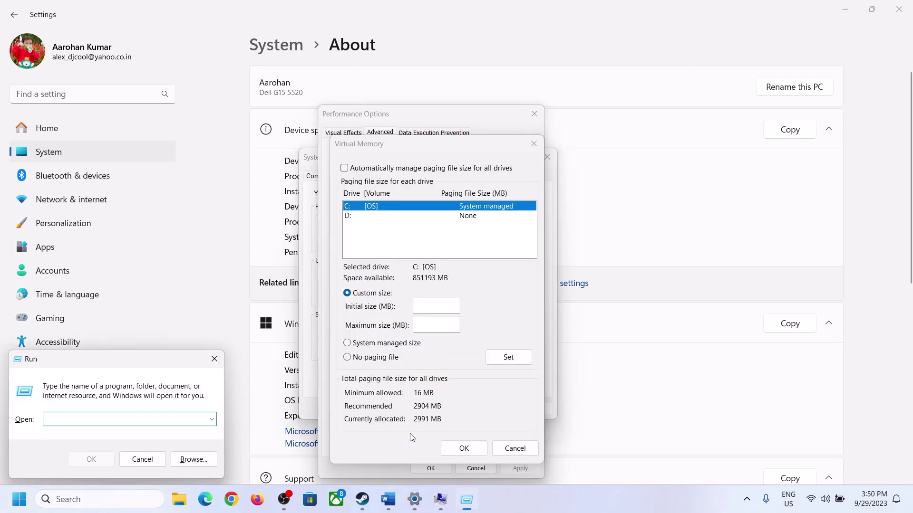
type("cal")
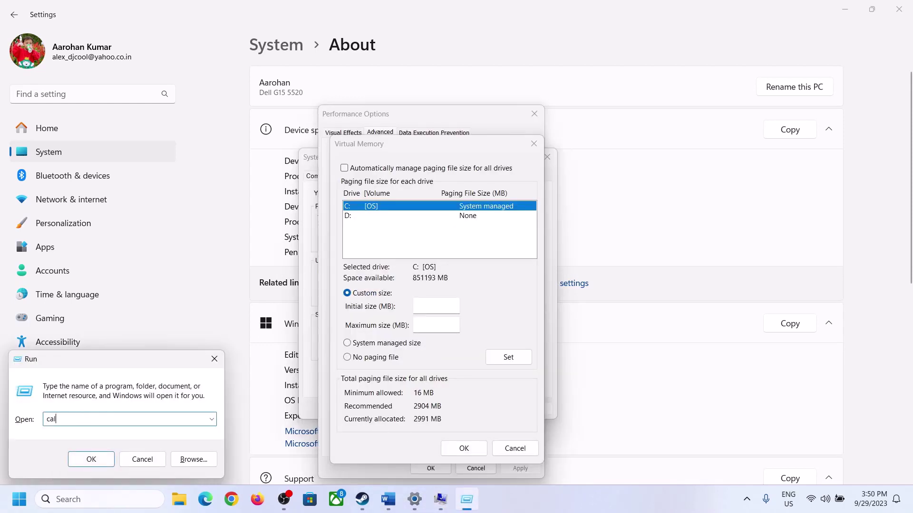
type("c")
left_click(91, 459)
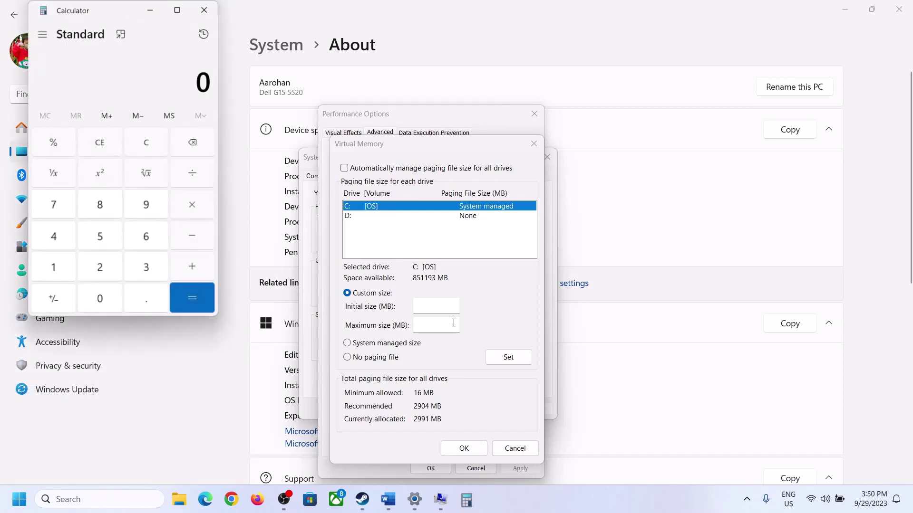
left_click_drag(112, 13, 665, 153)
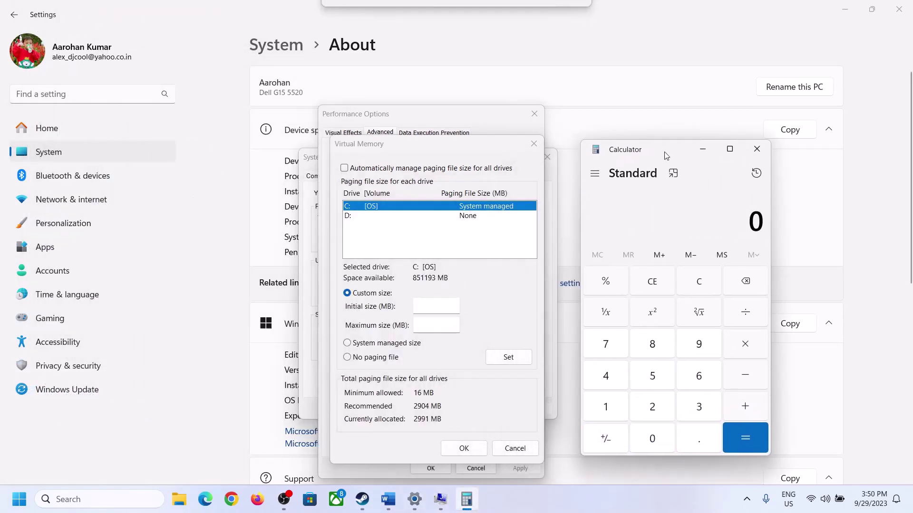
- Check the initial size formula in Word and calculate 16 × 1024 in Calculator
left_click(388, 507)
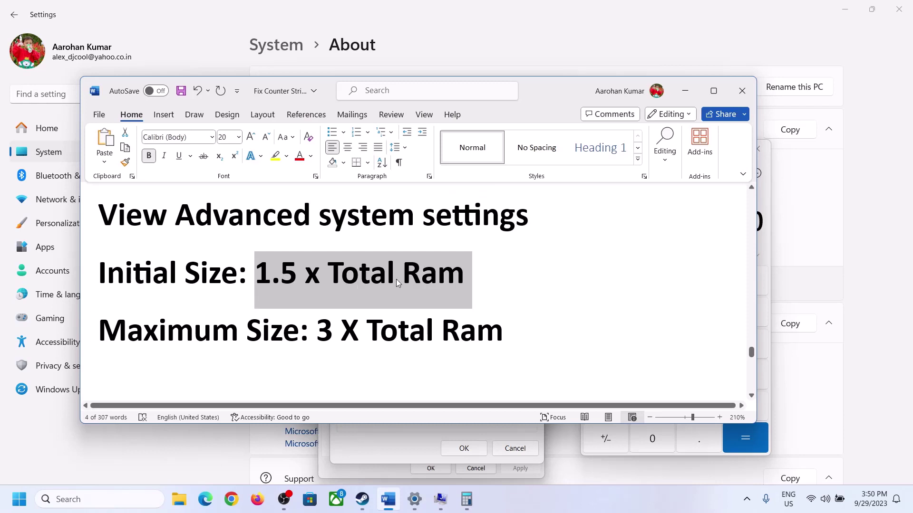
left_click(466, 499)
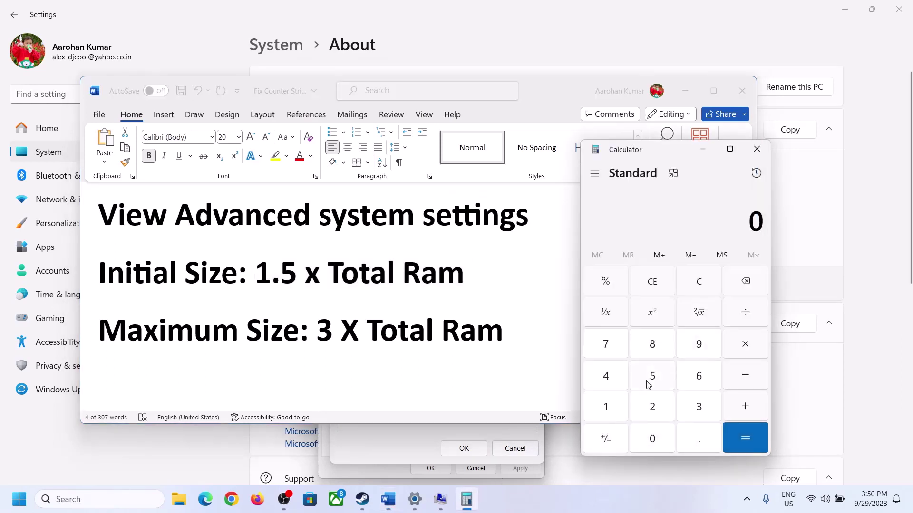
left_click(605, 407)
left_click(696, 379)
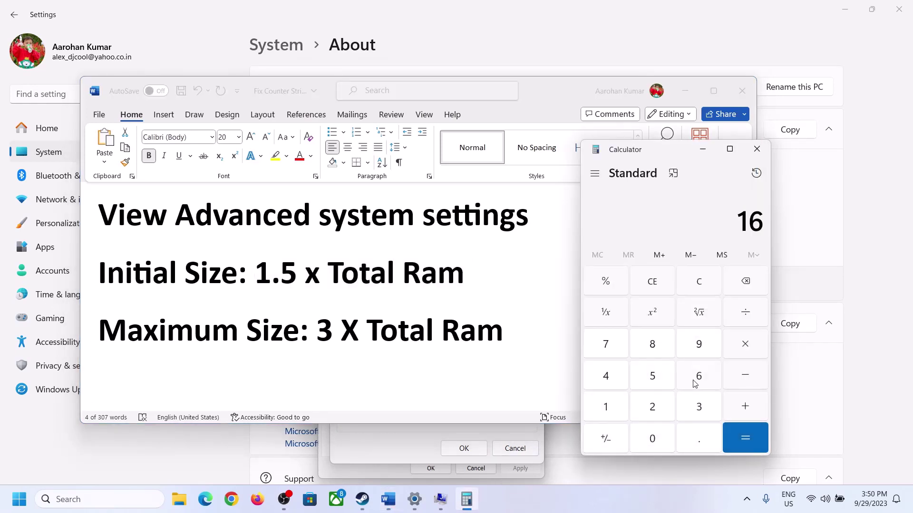
left_click(700, 291)
left_click(613, 407)
left_click(696, 376)
left_click(746, 353)
left_click(606, 407)
left_click(660, 447)
left_click(652, 412)
left_click(614, 384)
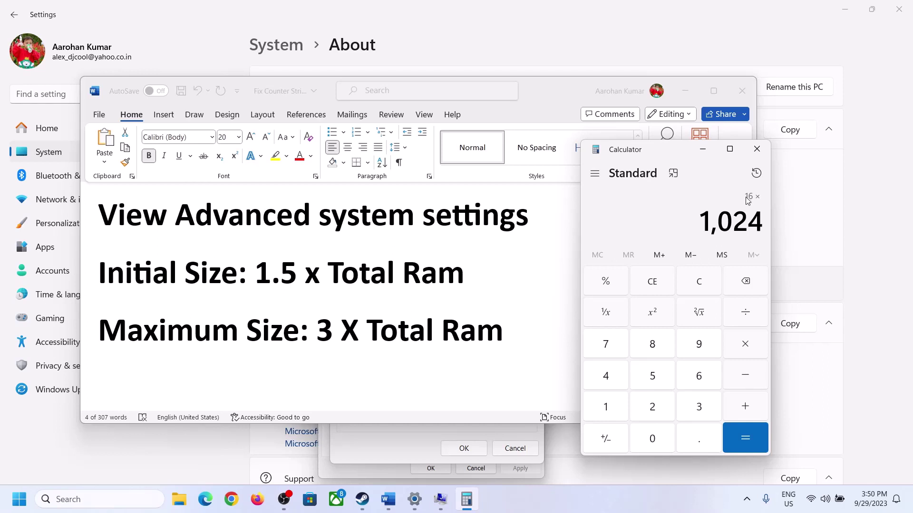
left_click(745, 440)
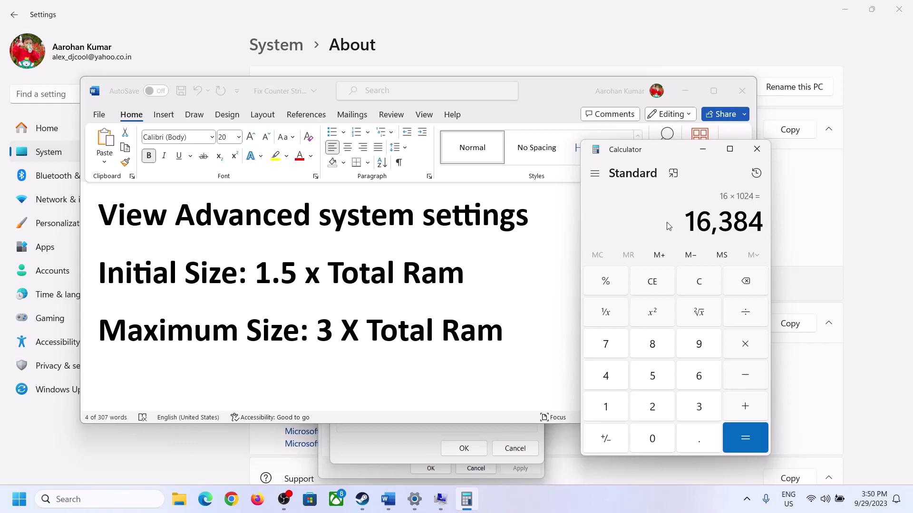
- Multiply the Calculator result by 1.5 and enter 24576 MB as the initial paging file size for drive C:
left_click(745, 344)
left_click(611, 408)
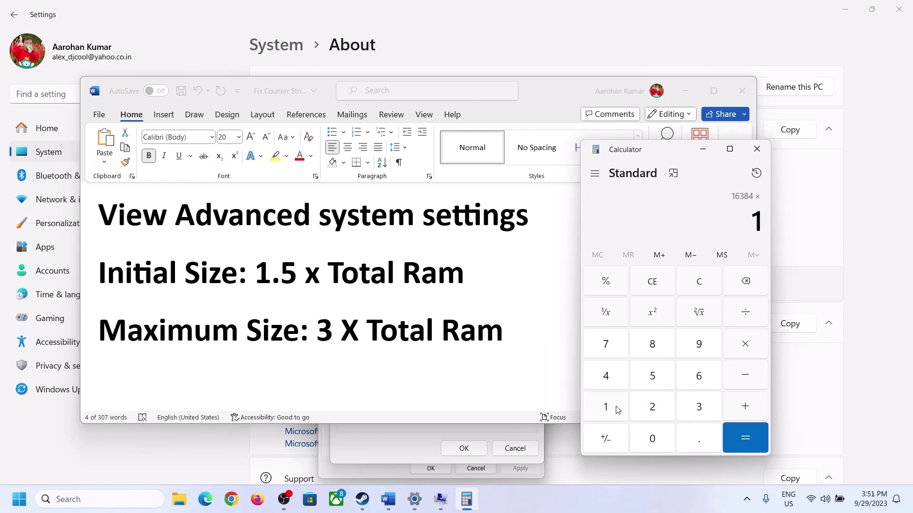
left_click(695, 442)
left_click(662, 385)
left_click(744, 434)
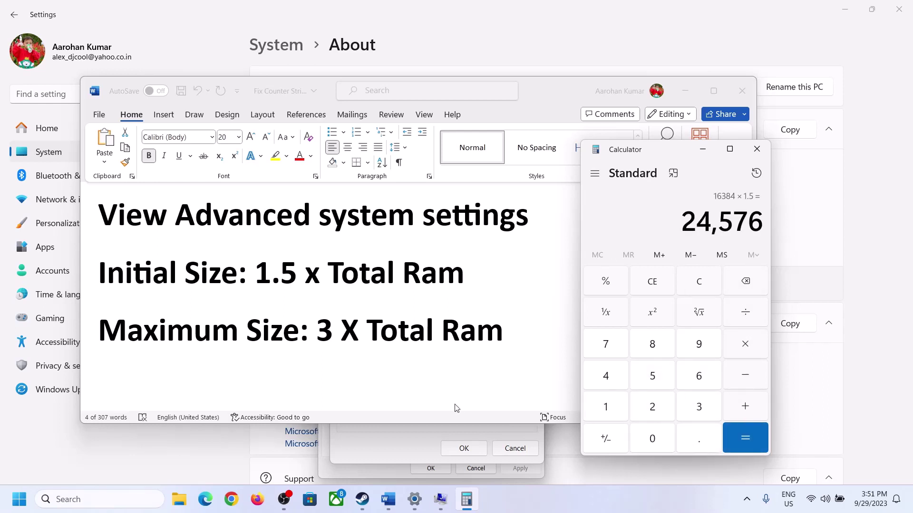
left_click(403, 447)
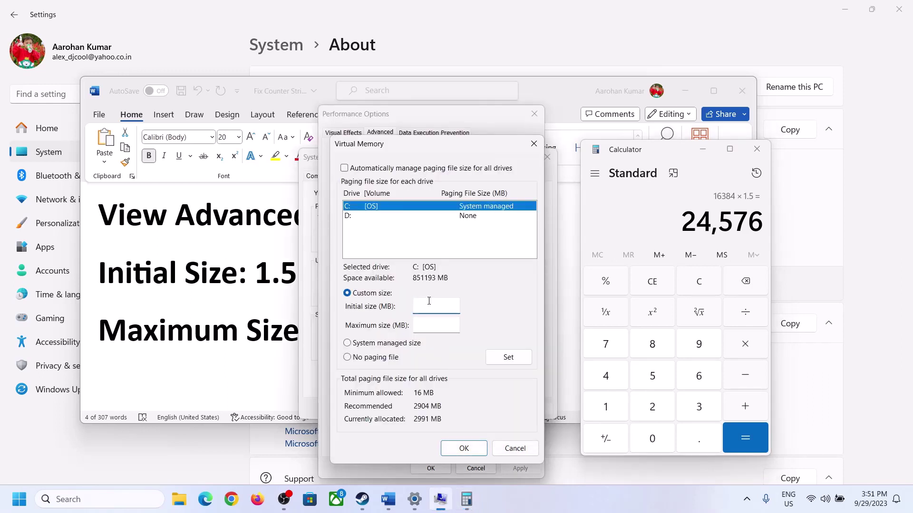
type("24576")
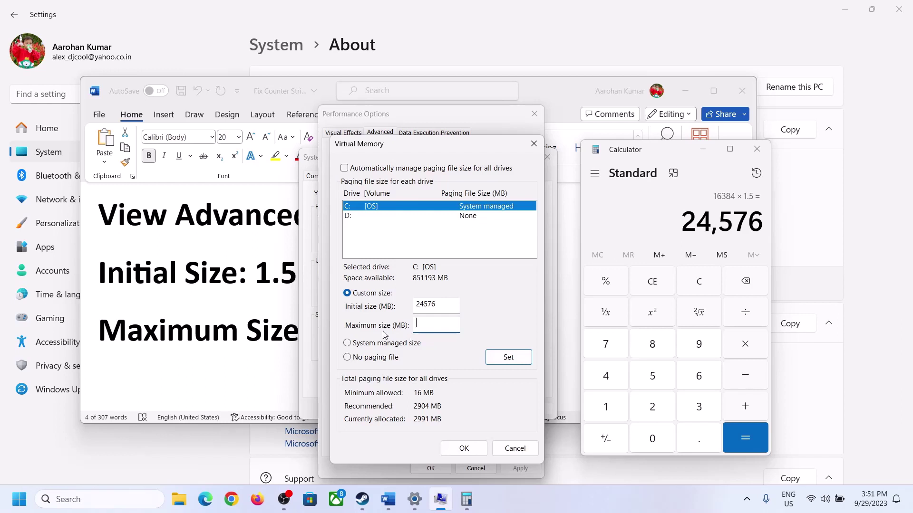
- Review the maximum size formula in Word, reset Calculator and check the installed RAM on the Settings About page
left_click(261, 336)
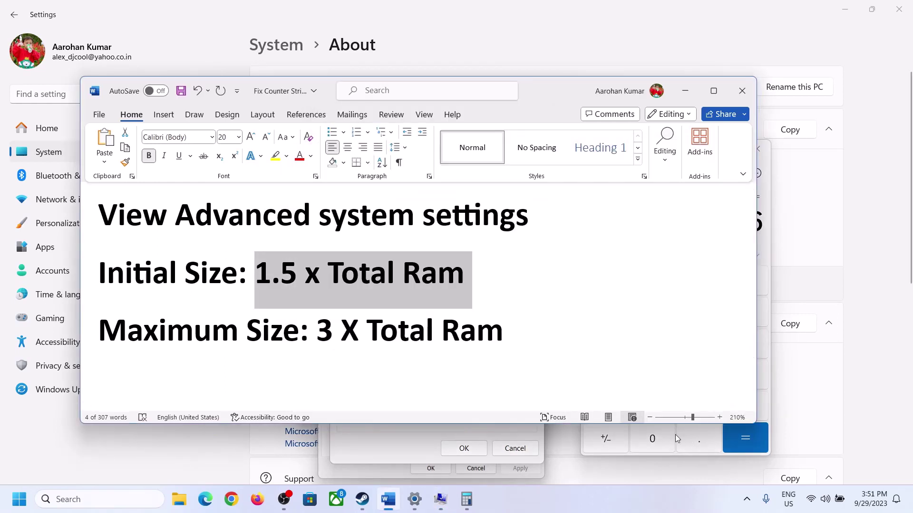
left_click(769, 281)
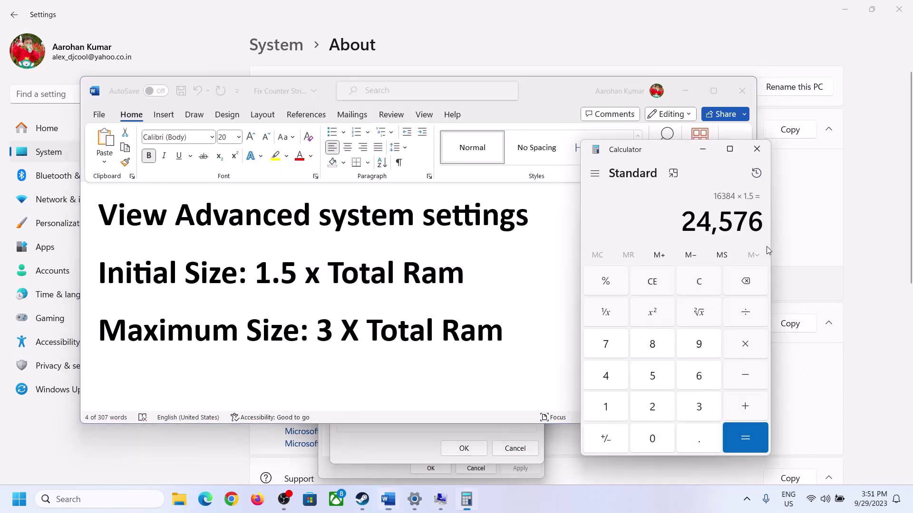
left_click(708, 281)
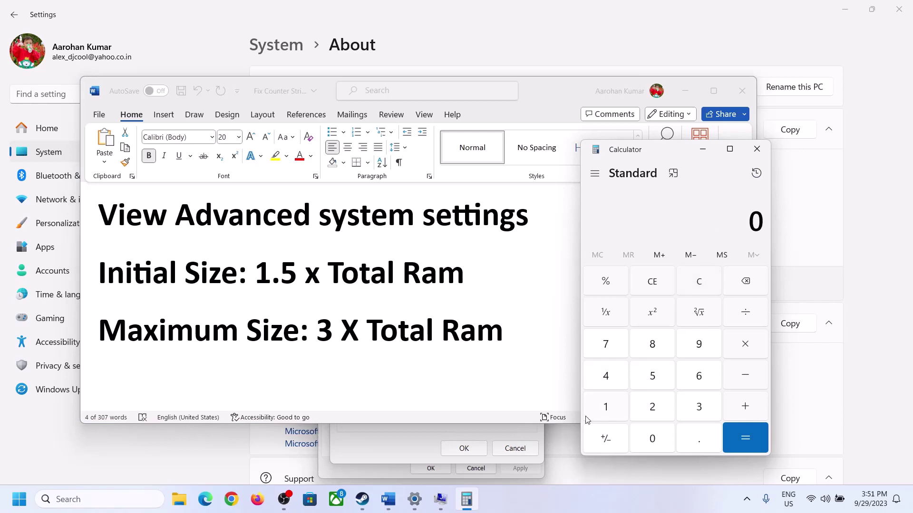
left_click(415, 499)
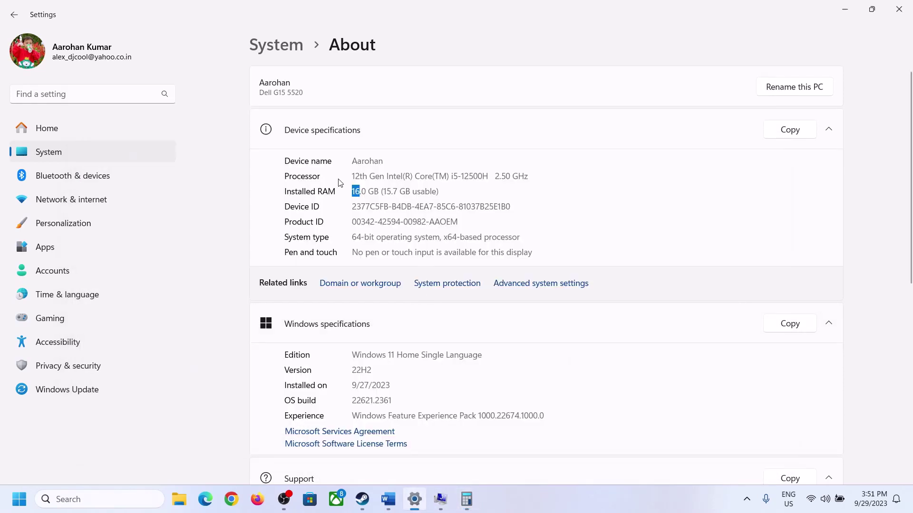
- Return to Calculator and work out the RAM in megabytes again as 16 × 1024
left_click(466, 499)
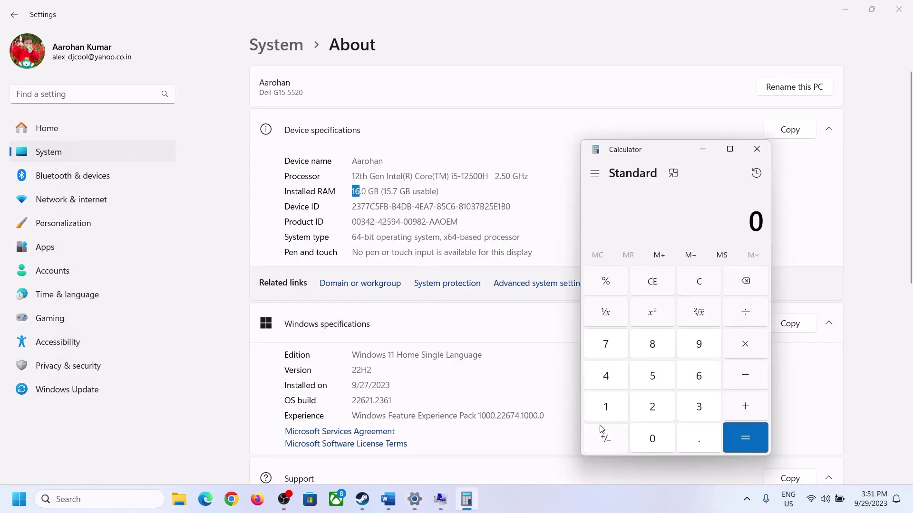
left_click(606, 406)
left_click(695, 377)
left_click(737, 347)
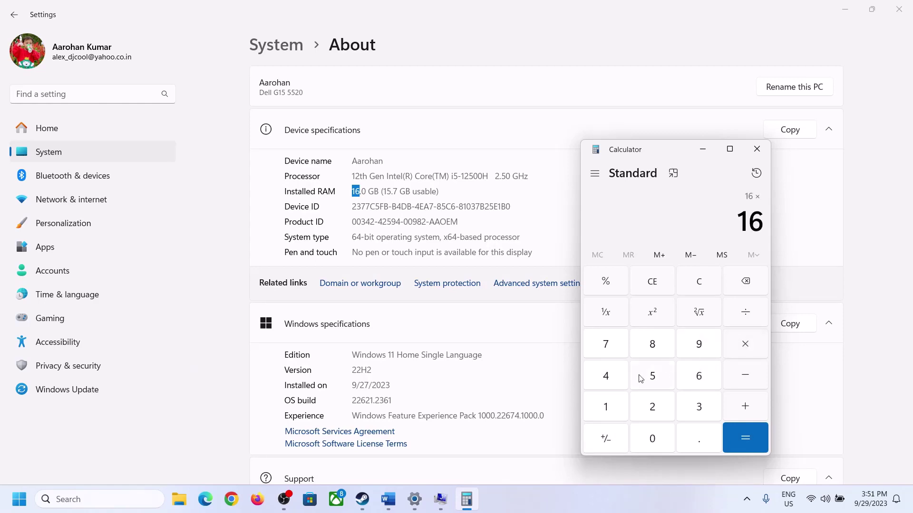
left_click(611, 401)
left_click(652, 437)
left_click(652, 406)
left_click(606, 376)
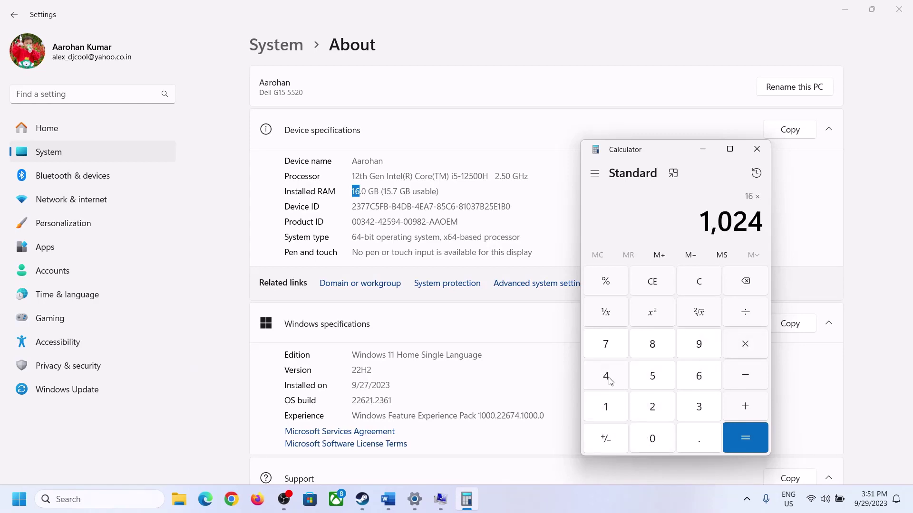
left_click(744, 437)
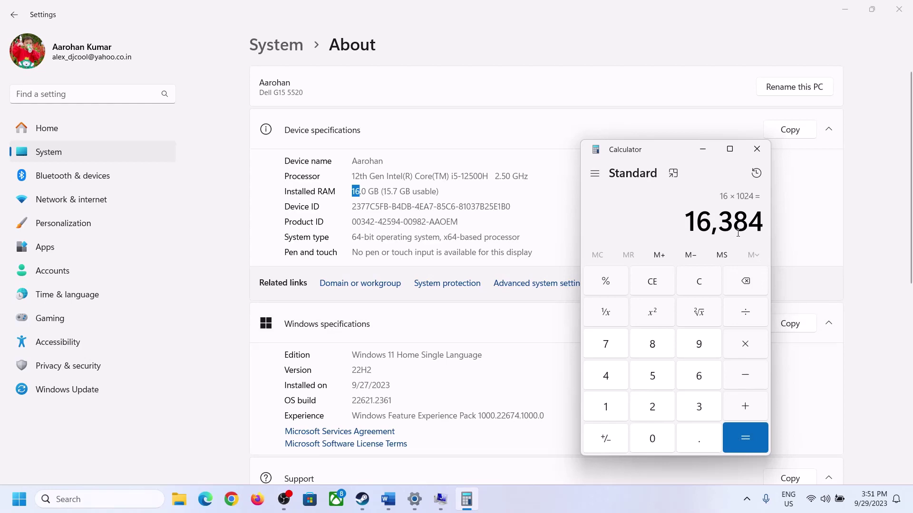
- Check the 3 X Total Ram formula in Word and multiply the Calculator result by 3
left_click(388, 499)
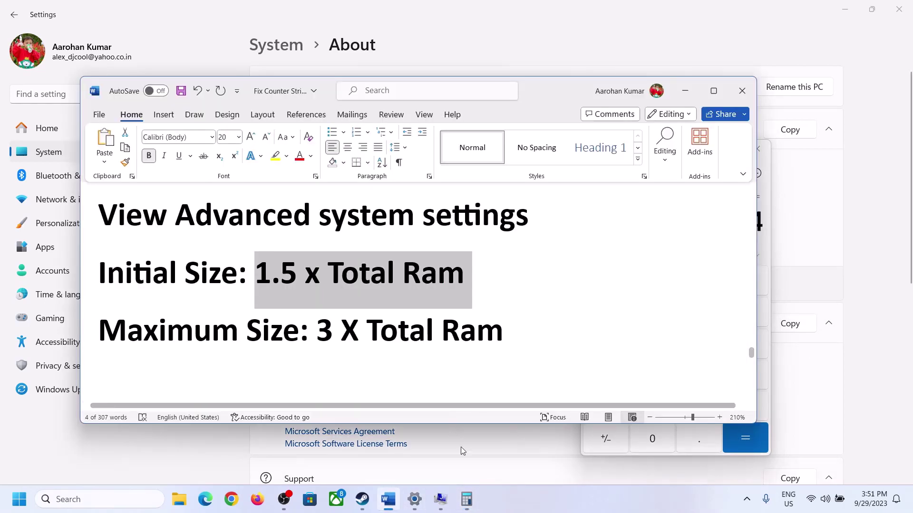
left_click(466, 499)
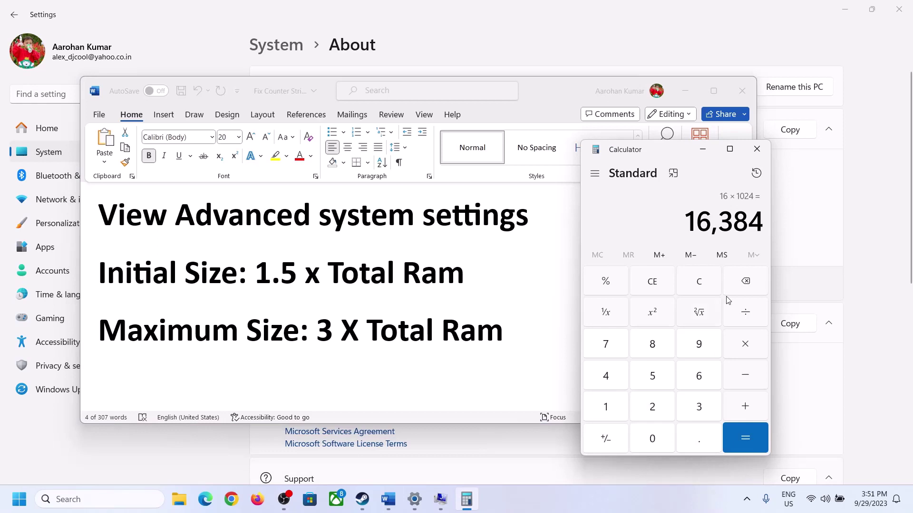
left_click(746, 350)
left_click(687, 408)
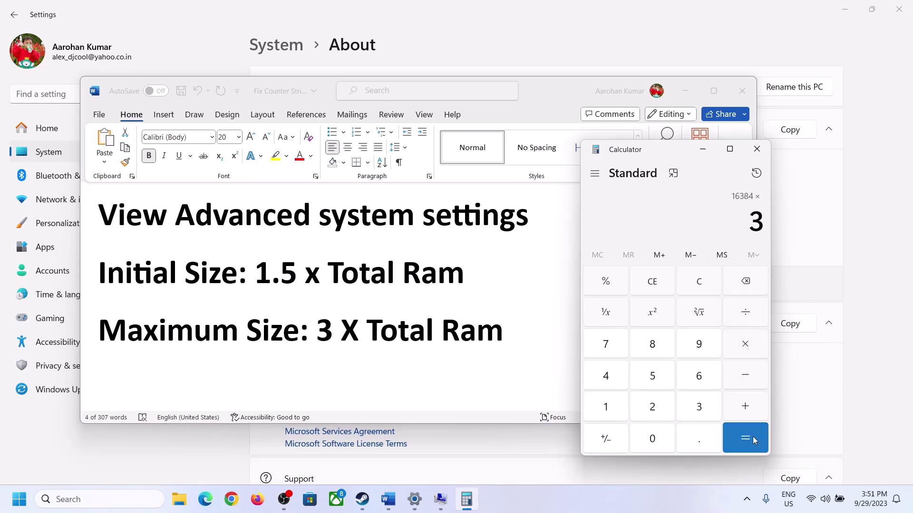
left_click(752, 436)
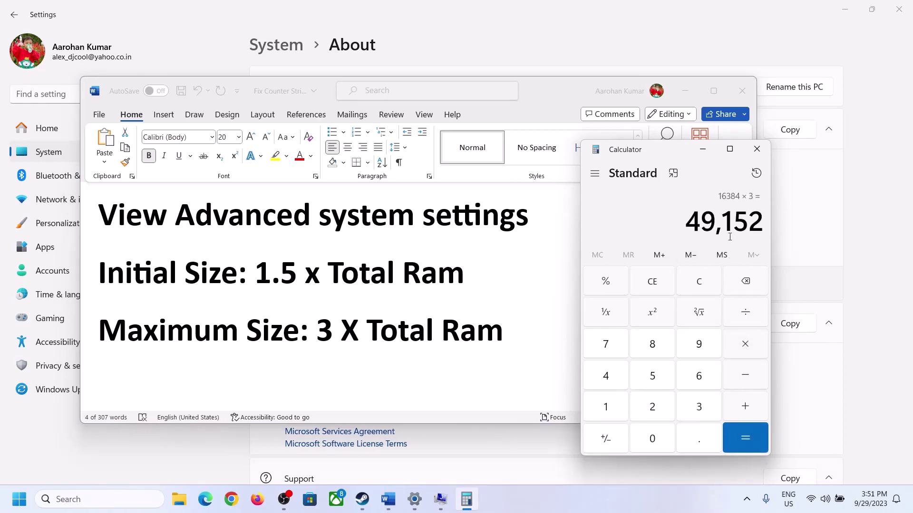
- Enter 49152 MB as the maximum size in Virtual Memory and set the custom paging file size for drive C:
left_click(442, 498)
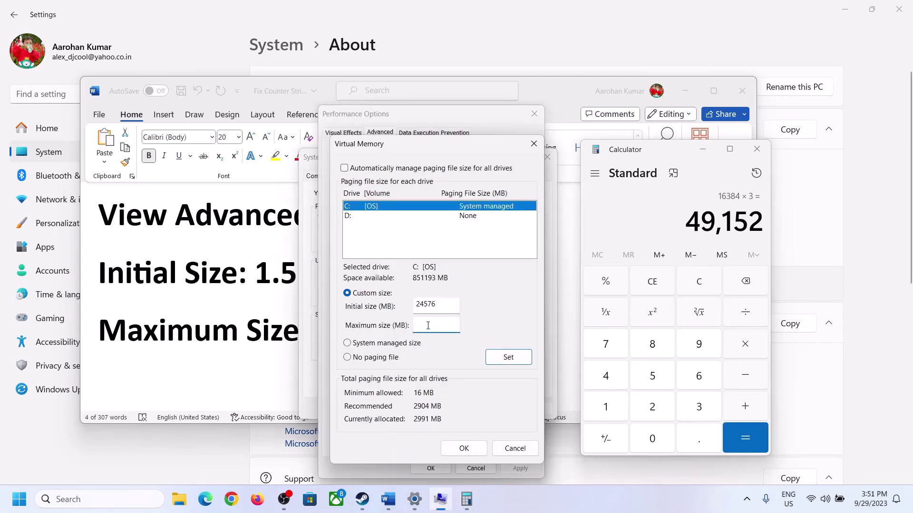
type("9152")
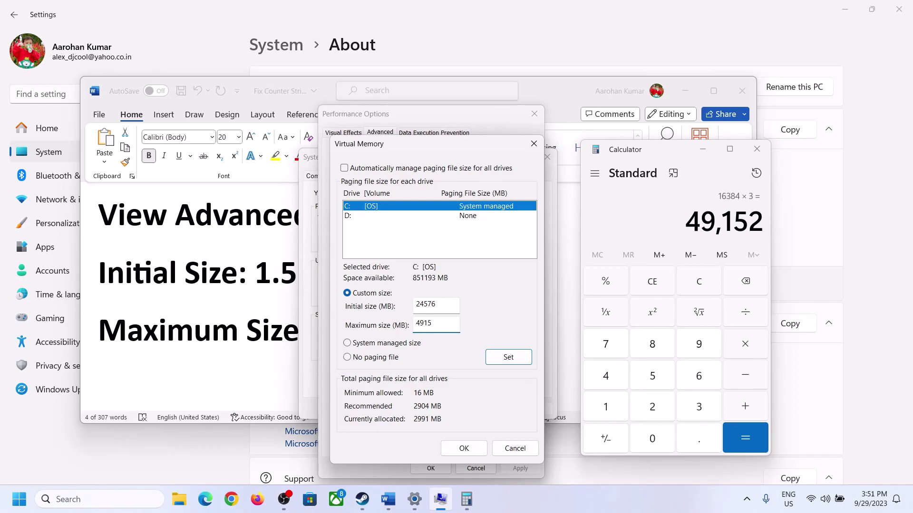
left_click(508, 360)
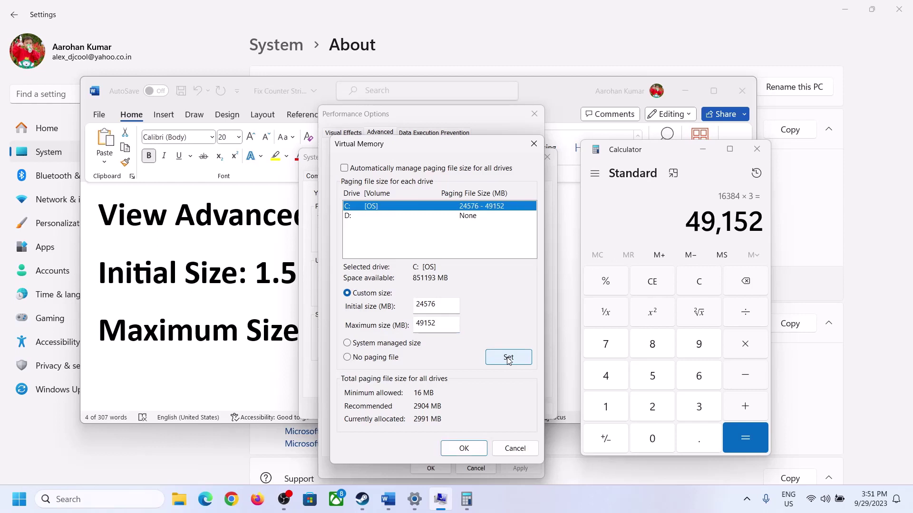
- Accept the Virtual Memory, Performance Options and System Properties changes and dismiss the restart prompt without restarting
left_click(465, 449)
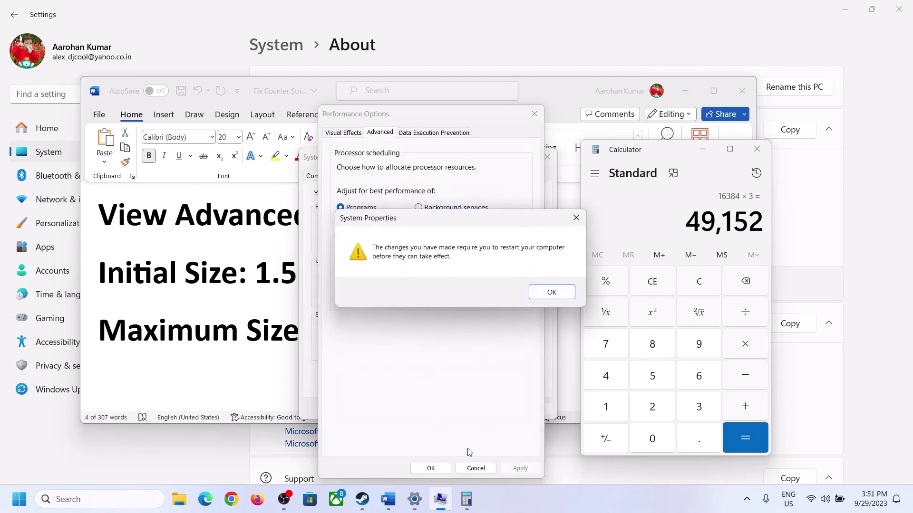
left_click(565, 293)
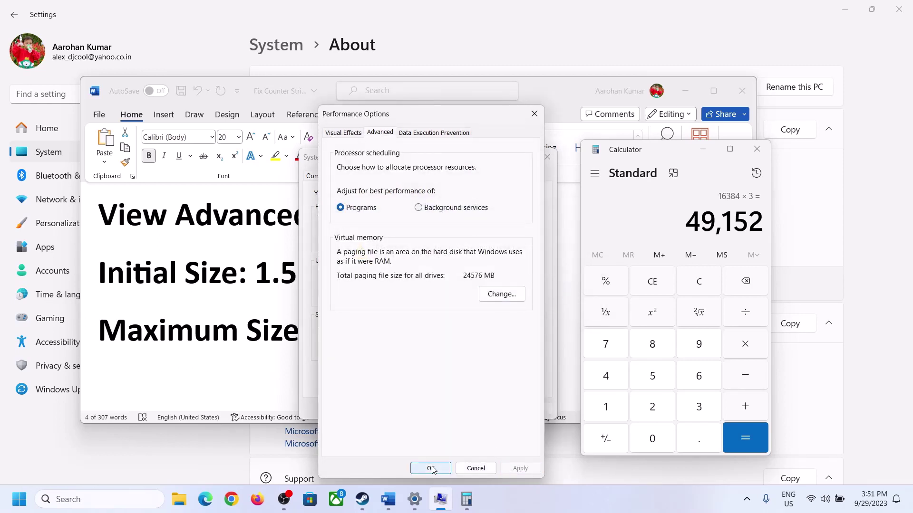
left_click(432, 468)
left_click(434, 409)
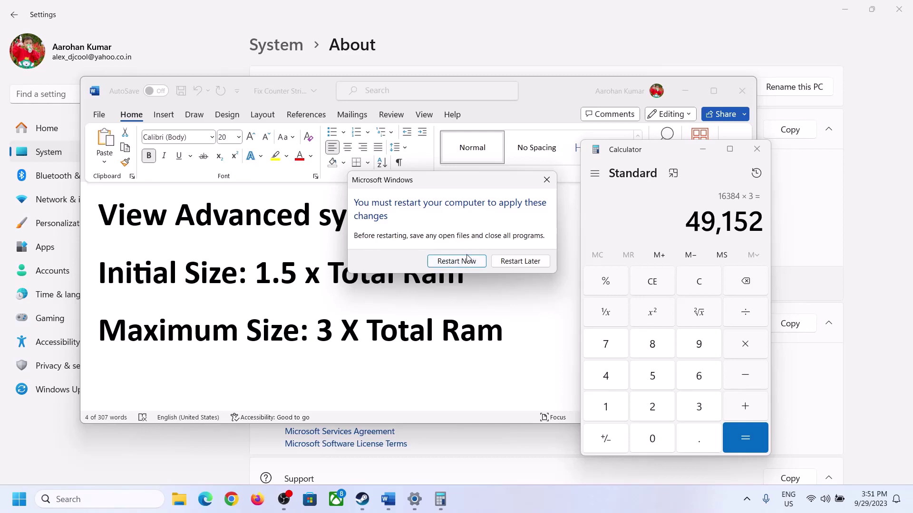
left_click(547, 179)
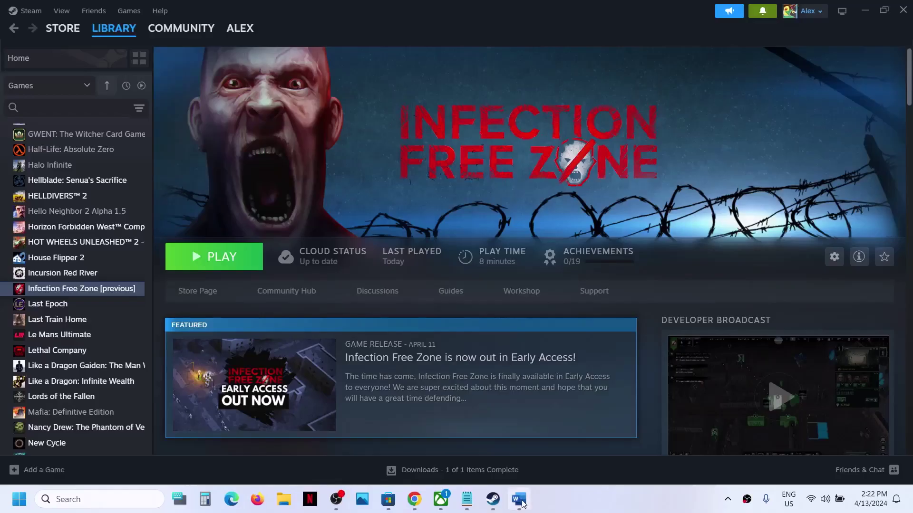
- Read Step 12 in the Word document about backing up and renaming or deleting the save game files
left_click(519, 499)
scroll(373, 299, "down", 4)
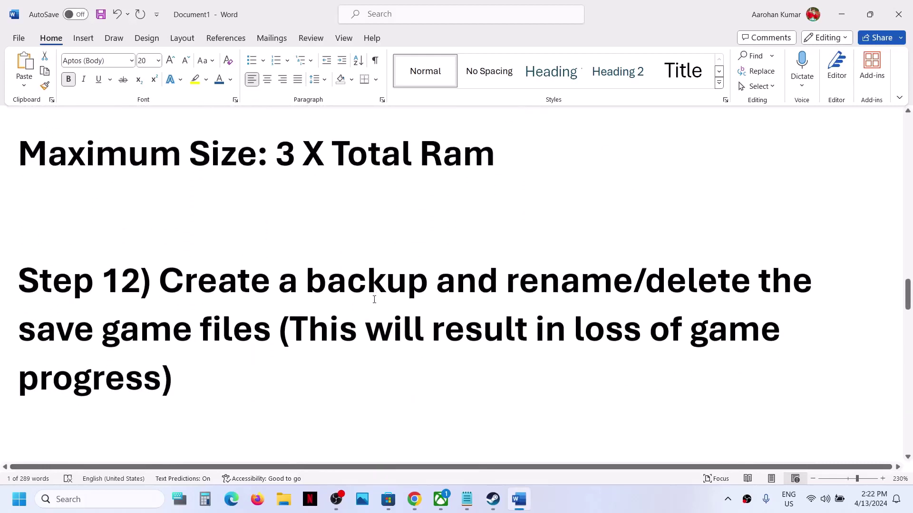
left_click_drag(194, 282, 467, 370)
left_click(466, 373)
left_click_drag(293, 330, 229, 364)
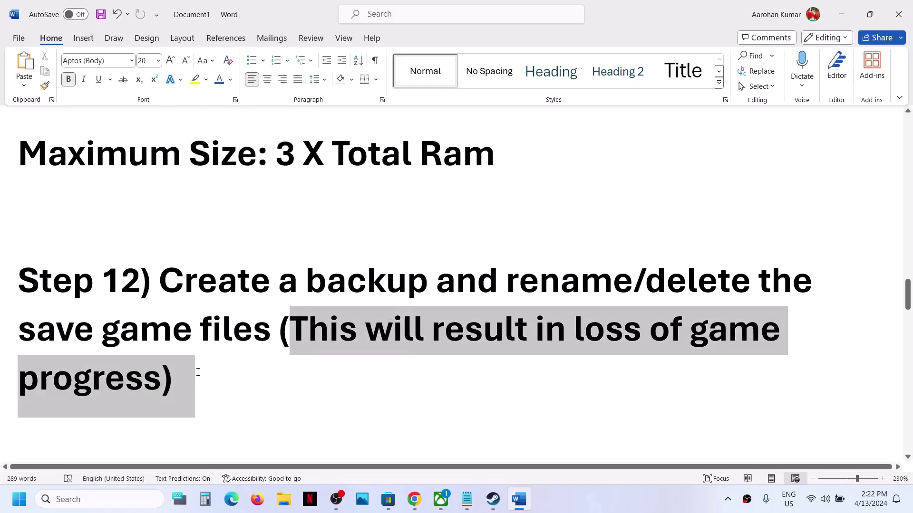
left_click(455, 280)
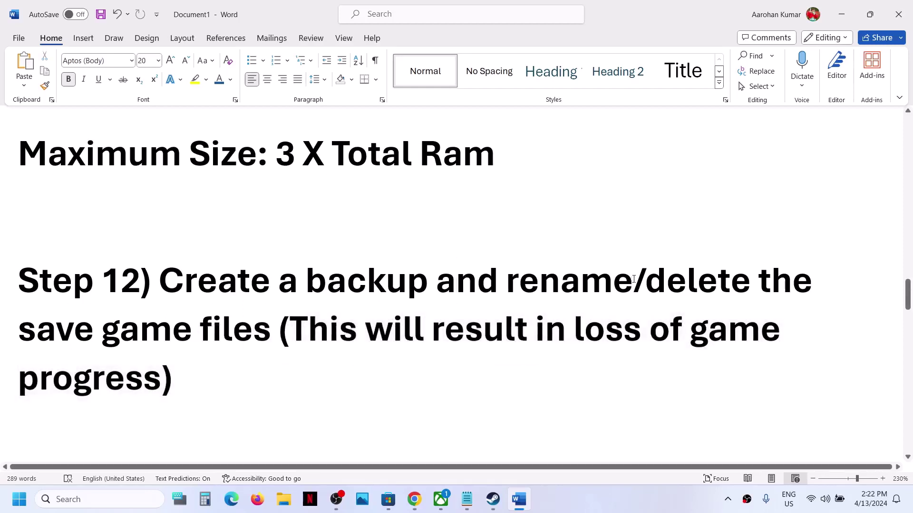
left_click_drag(634, 279, 757, 281)
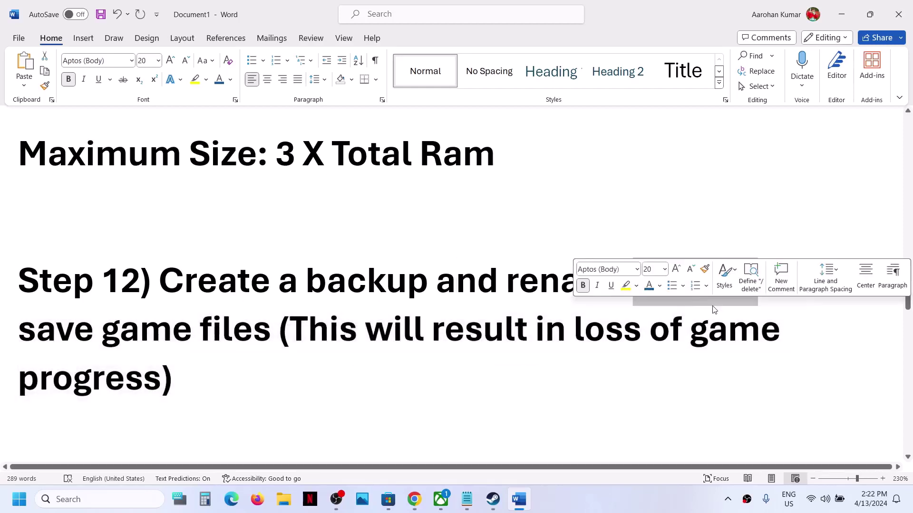
- Open File Explorer and browse to the user's profile folder under Users on drive C:
left_click(285, 499)
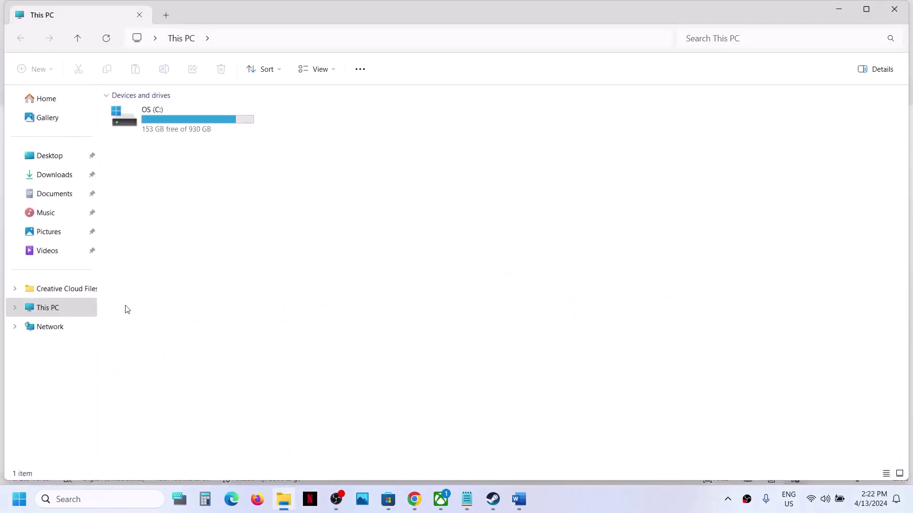
double_click(195, 126)
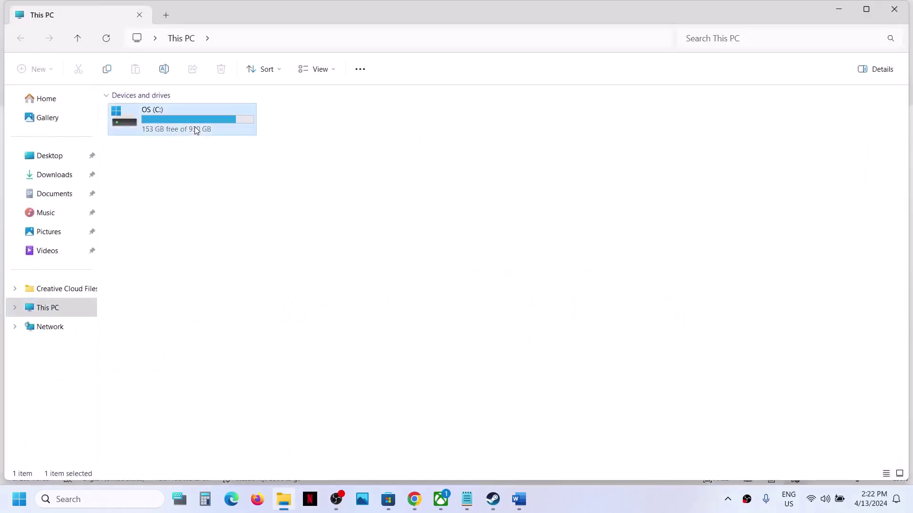
scroll(99, 348, "down", 4)
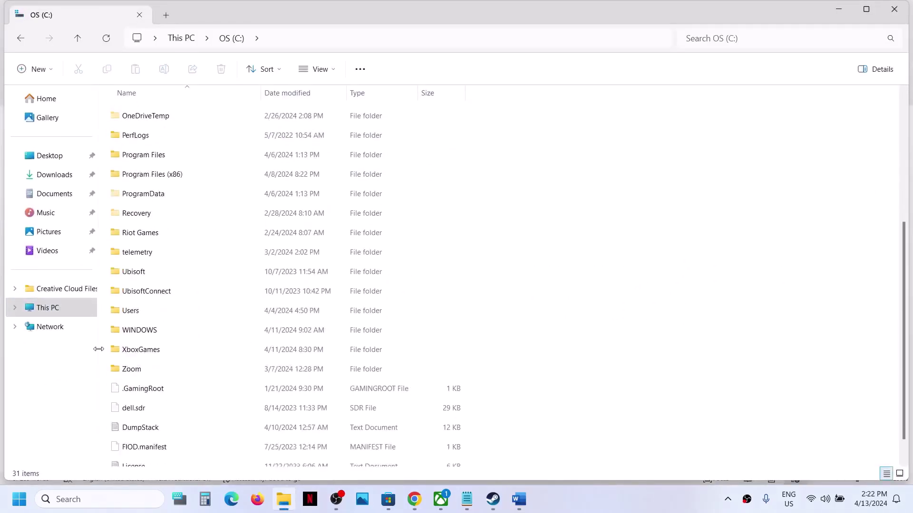
double_click(147, 304)
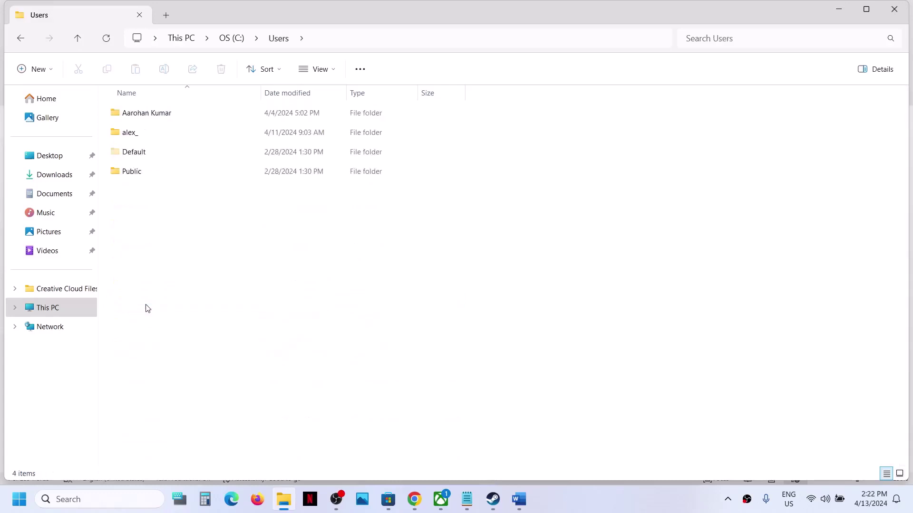
double_click(141, 134)
- Check that File Explorer is set to show hidden items and open the AppData folder
left_click(144, 211)
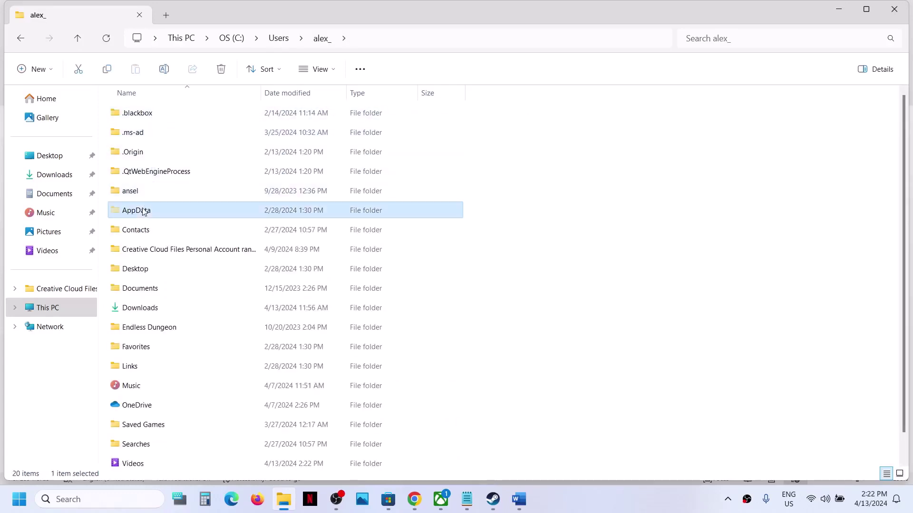
left_click(336, 71)
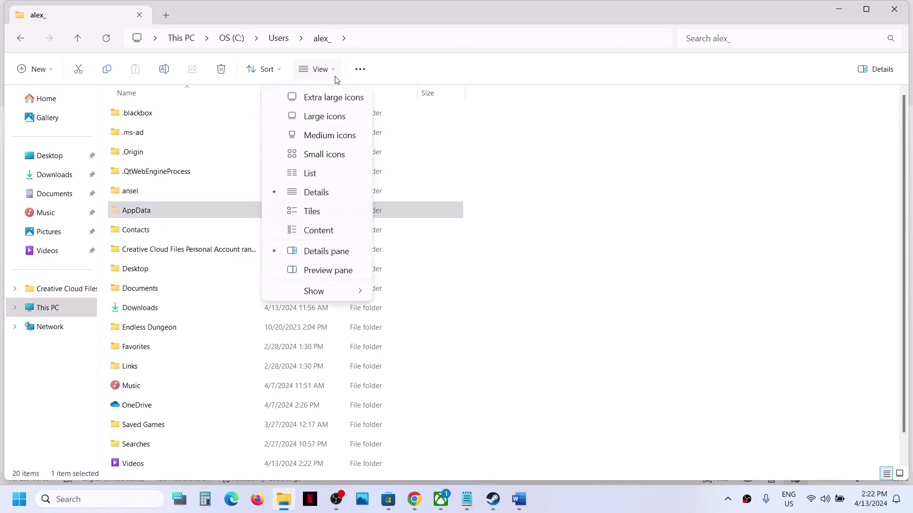
mouse_move(312, 294)
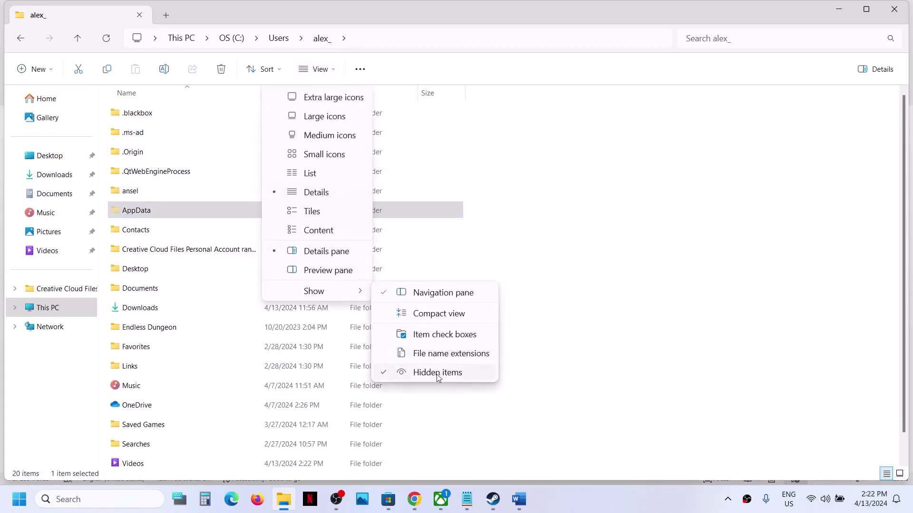
double_click(136, 209)
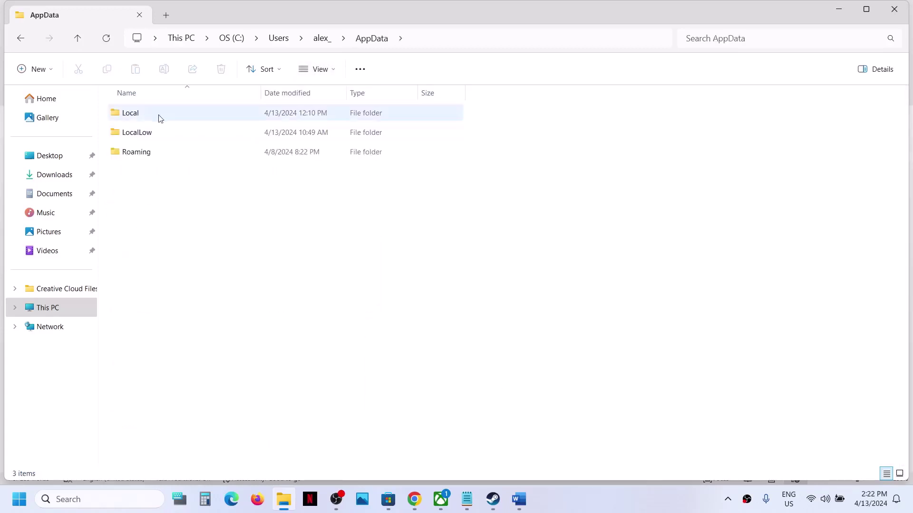
- Open the LocalLow folder and the JutsuGames folder inside it
double_click(144, 134)
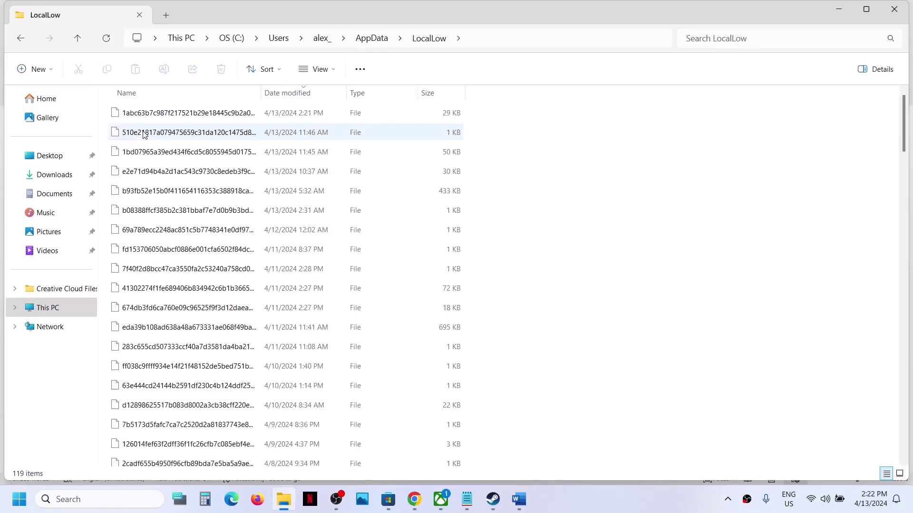
scroll(212, 360, "down", 8)
scroll(212, 360, "down", 13)
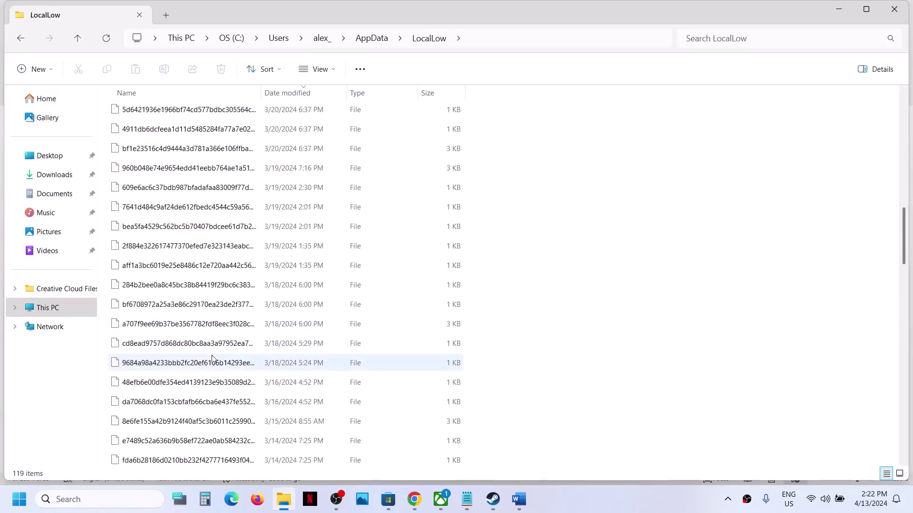
scroll(212, 359, "down", 1)
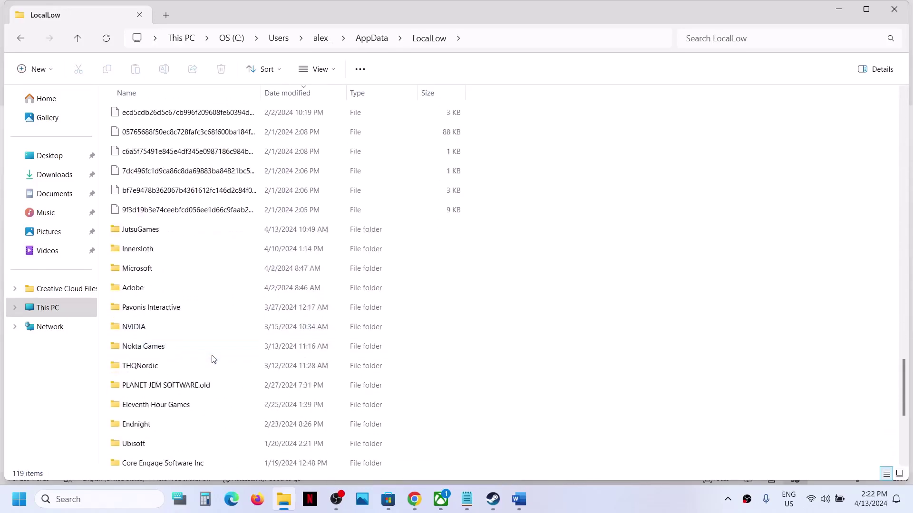
left_click(156, 230)
double_click(163, 231)
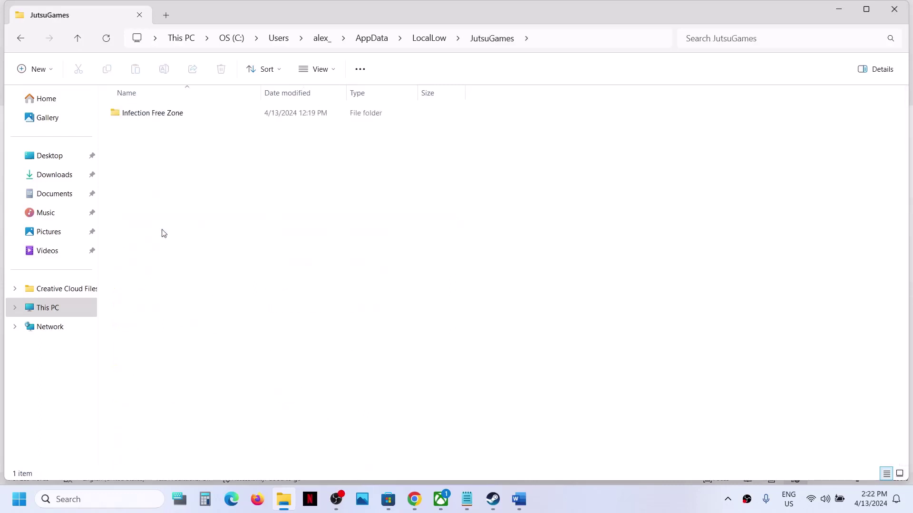
- Look through the contents of the Infection Free Zone save folder and return to the JutsuGames folder
left_click(172, 120)
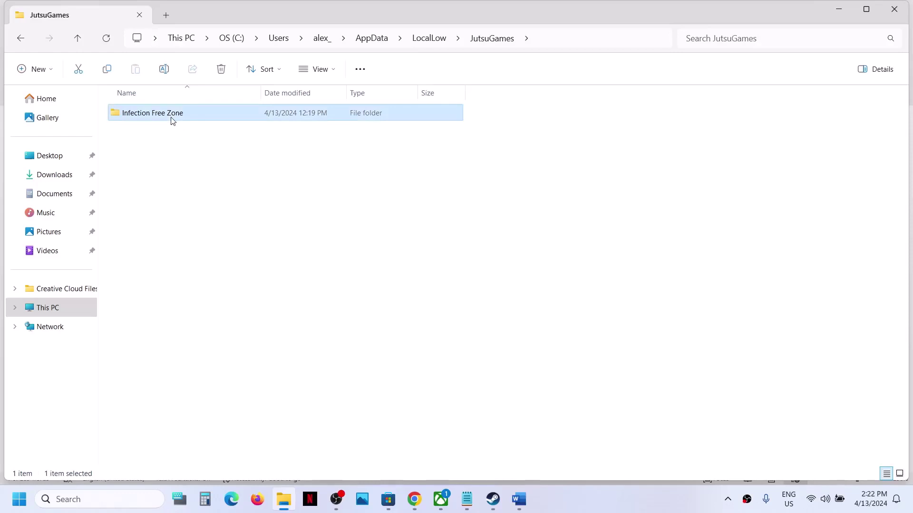
double_click(172, 120)
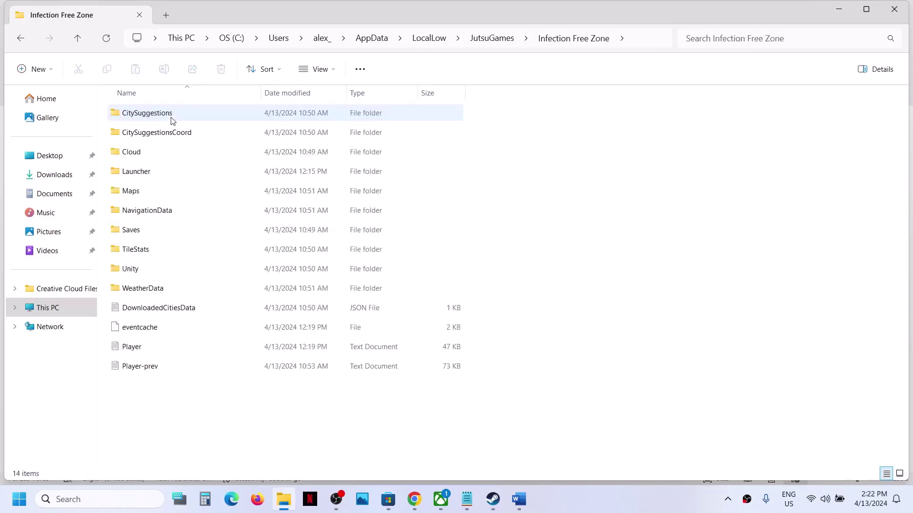
left_click(79, 39)
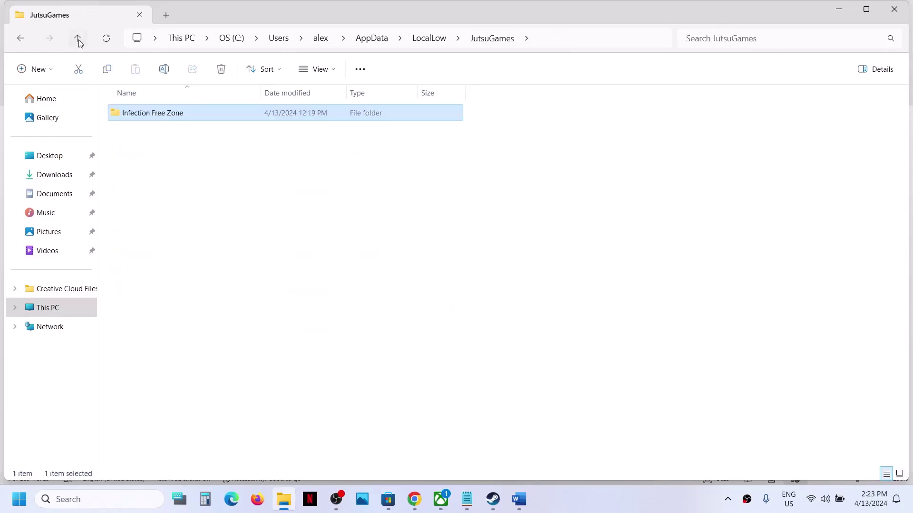
left_click(153, 104)
double_click(152, 120)
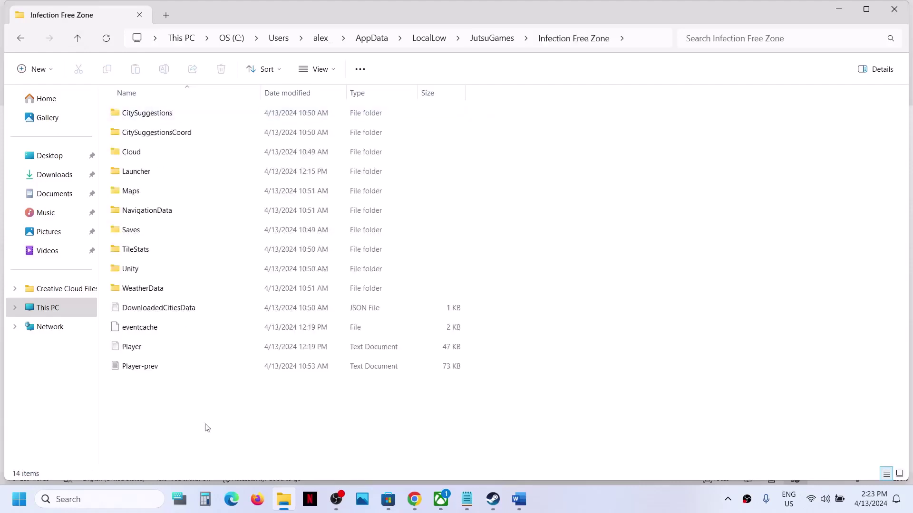
left_click(81, 42)
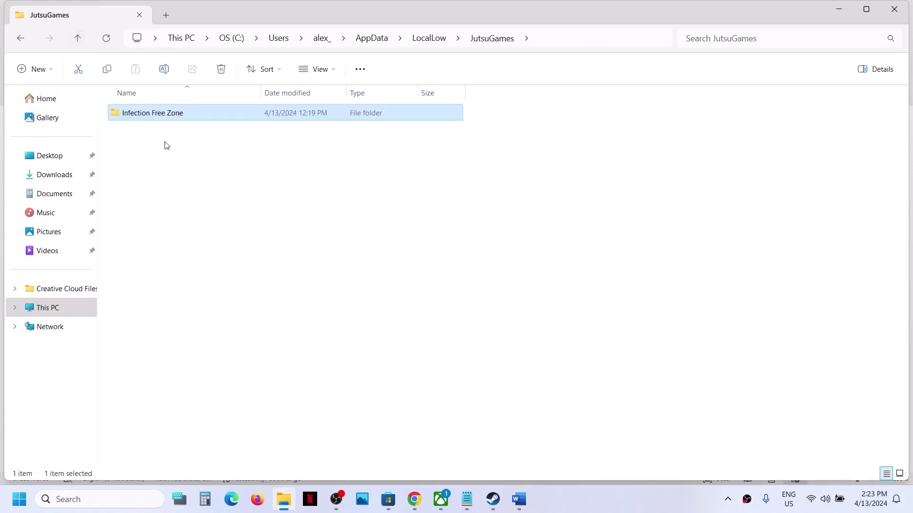
- Rename the Infection Free Zone folder to Infection Free Zone.old
right_click(155, 122)
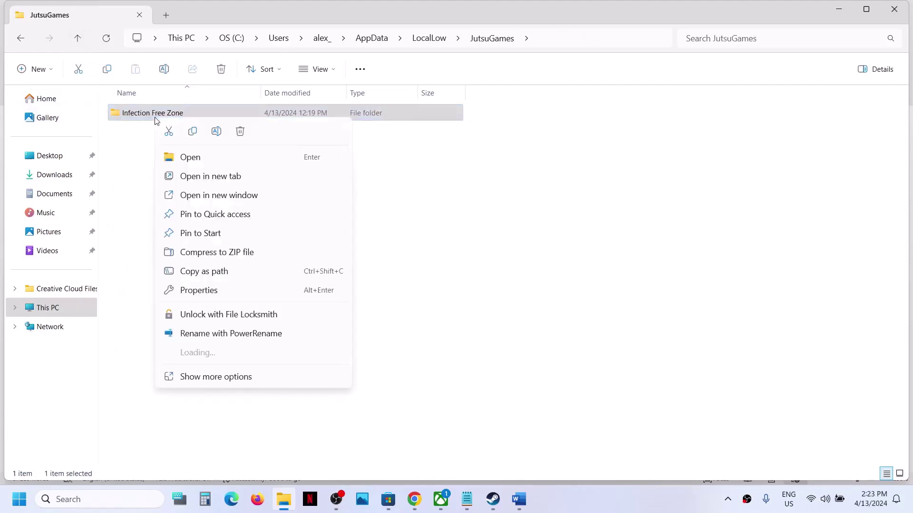
left_click(216, 131)
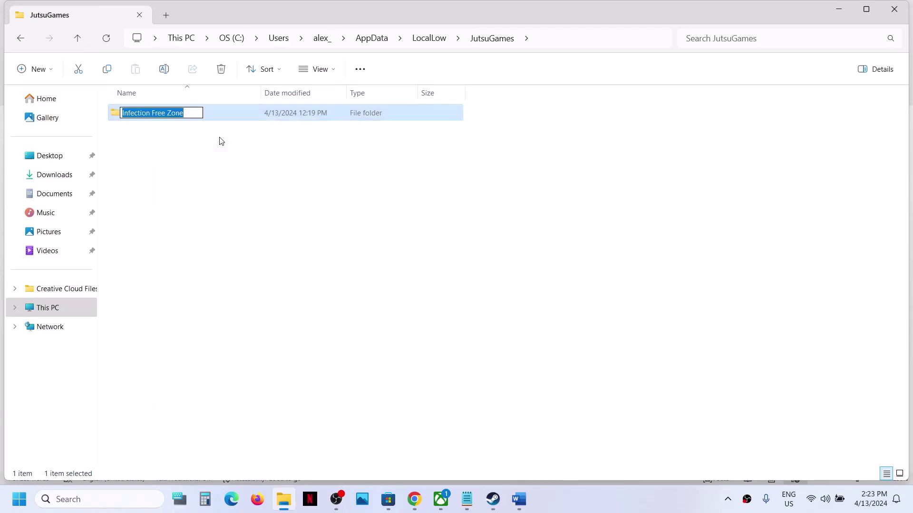
key("End")
type(".ol")
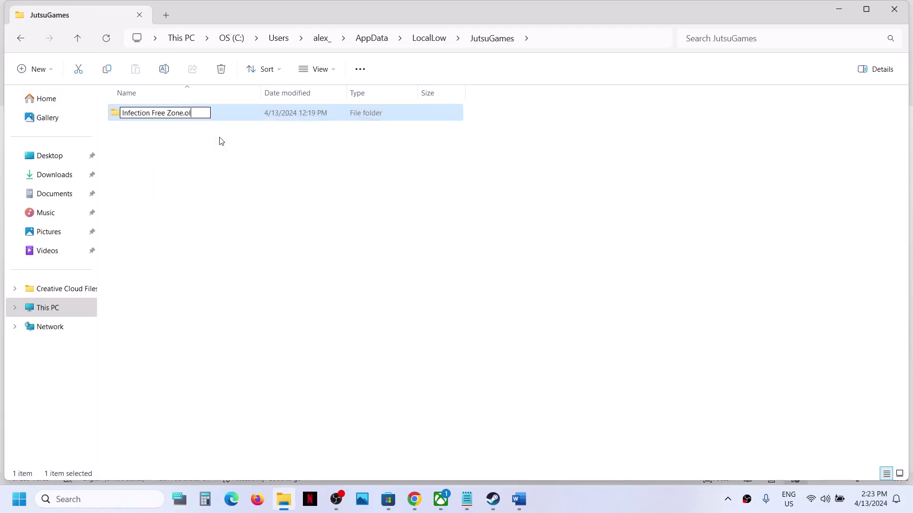
left_click(232, 176)
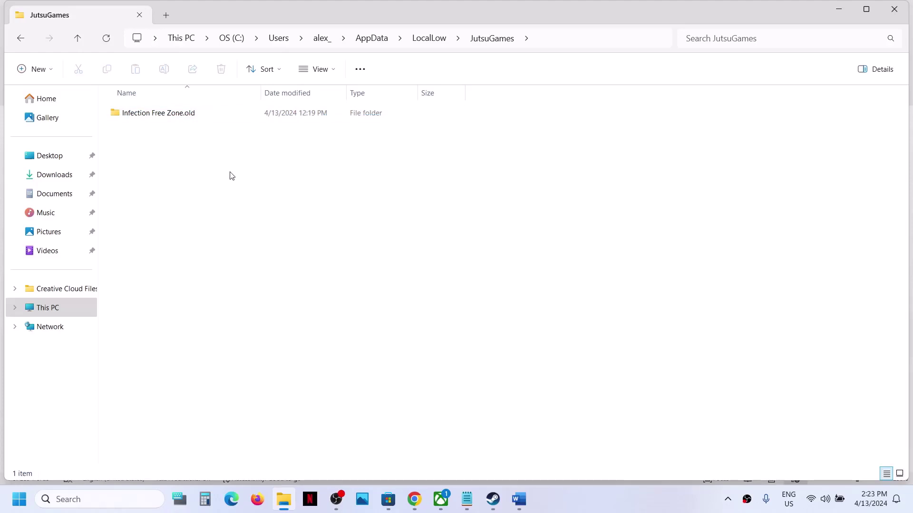
right_click(183, 116)
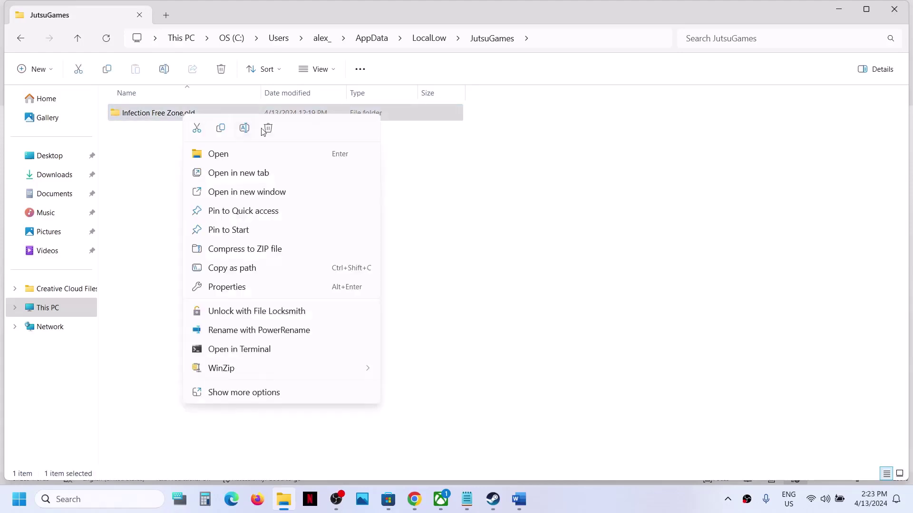
left_click(141, 231)
left_click(141, 231)
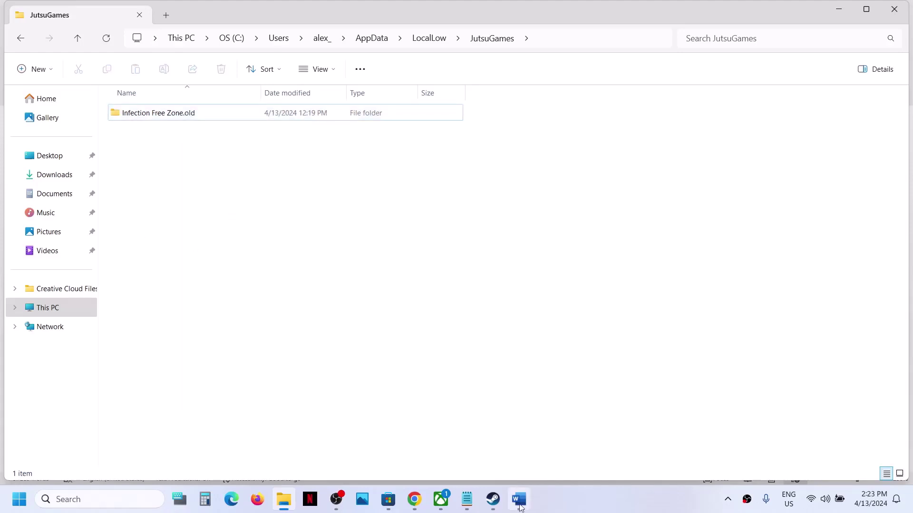
- Switch to the Word document and copy the Visual C++ Files link under Step 13
left_click(492, 499)
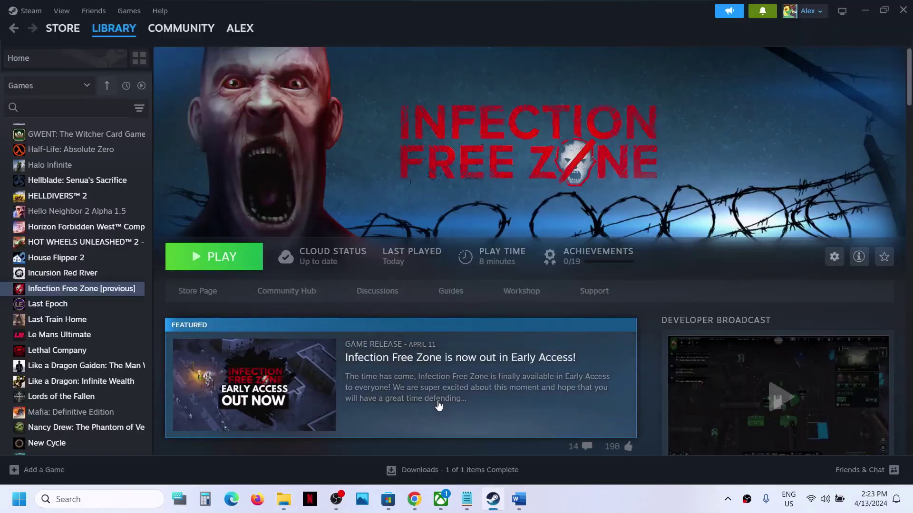
left_click(519, 499)
scroll(307, 265, "down", 5)
scroll(307, 264, "down", 1)
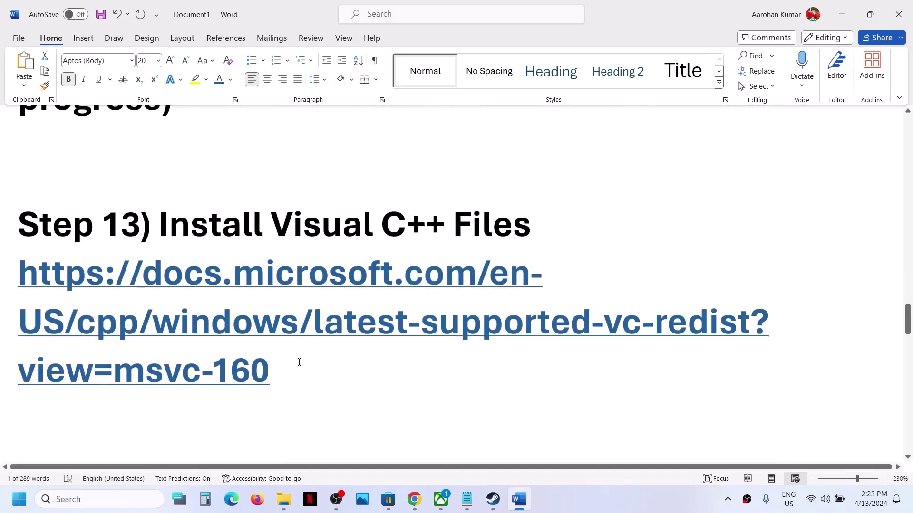
left_click_drag(299, 362, 20, 272)
right_click(21, 272)
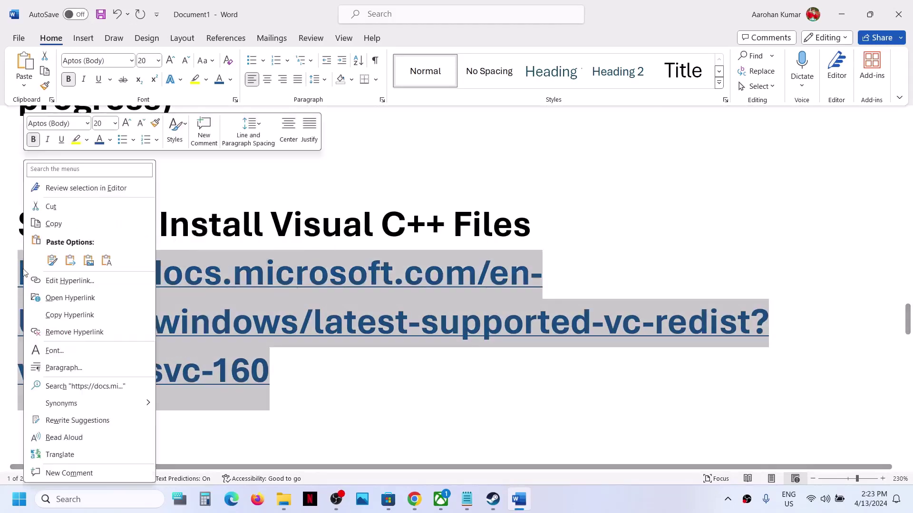
left_click(61, 223)
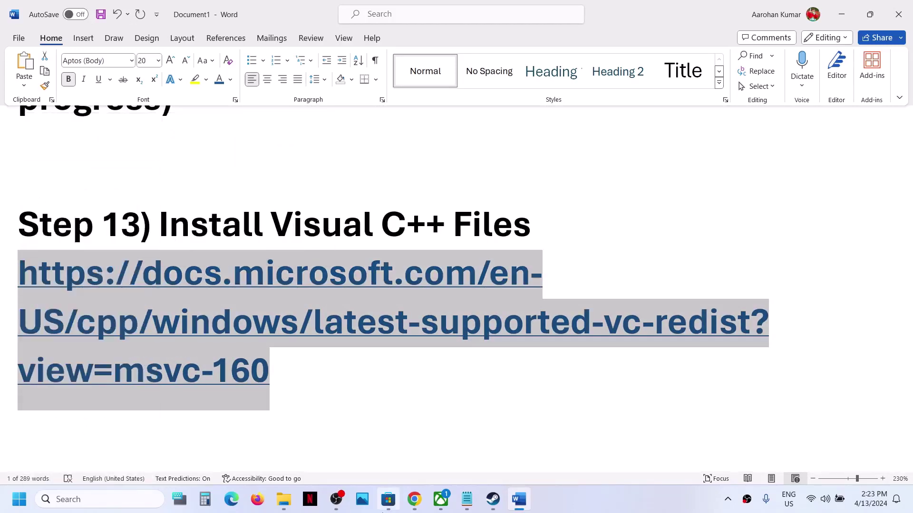
- Switch to Chrome and open the copied Visual C++ redistributable link in a new tab
mouse_move(414, 499)
left_click(499, 430)
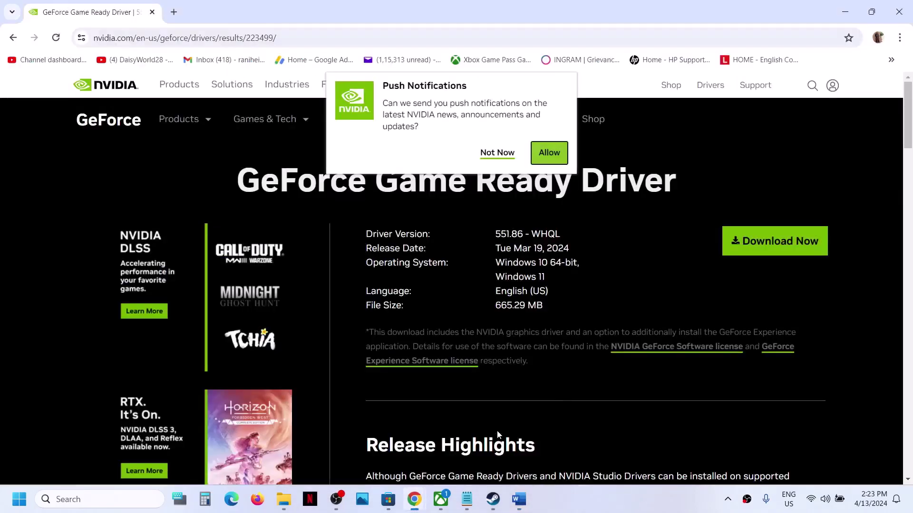
left_click(173, 12)
key("ctrl+v")
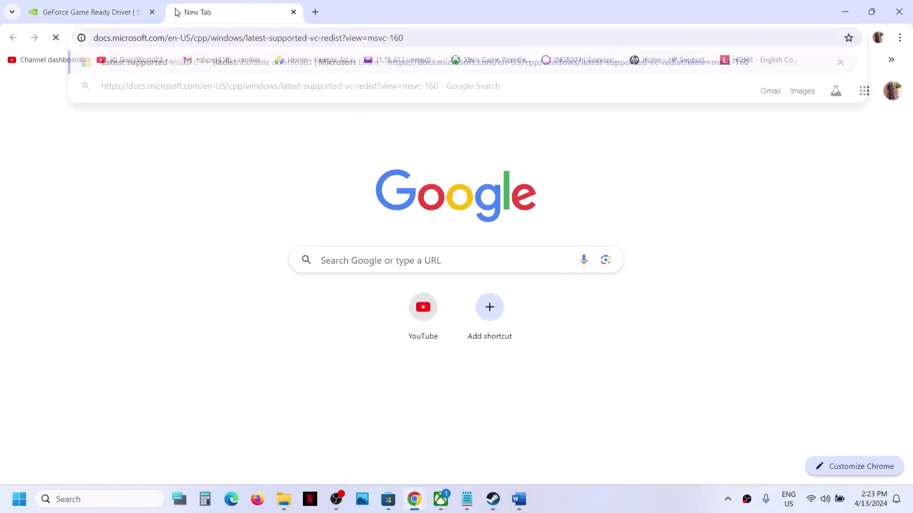
key("Return")
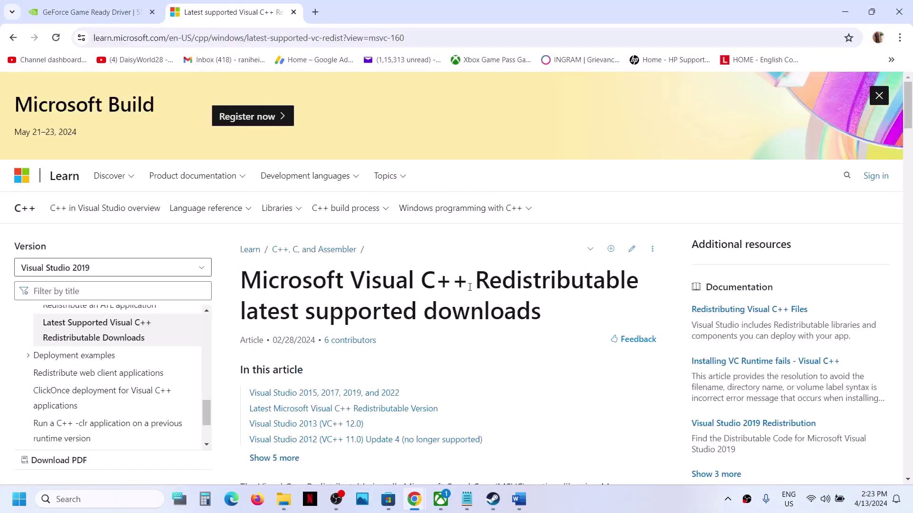
- Download the X86 package of the latest Microsoft Visual C++ Redistributable from the architecture table
scroll(469, 291, "down", 6)
scroll(470, 291, "down", 3)
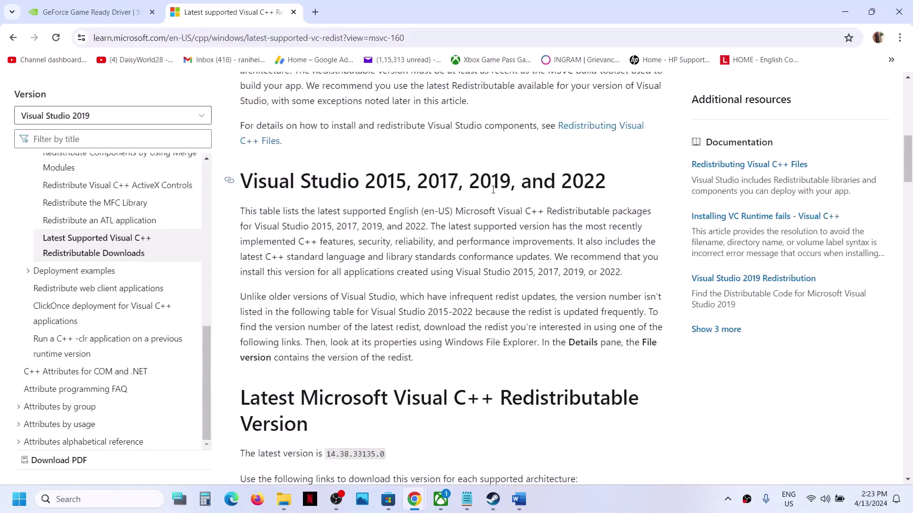
scroll(492, 190, "down", 7)
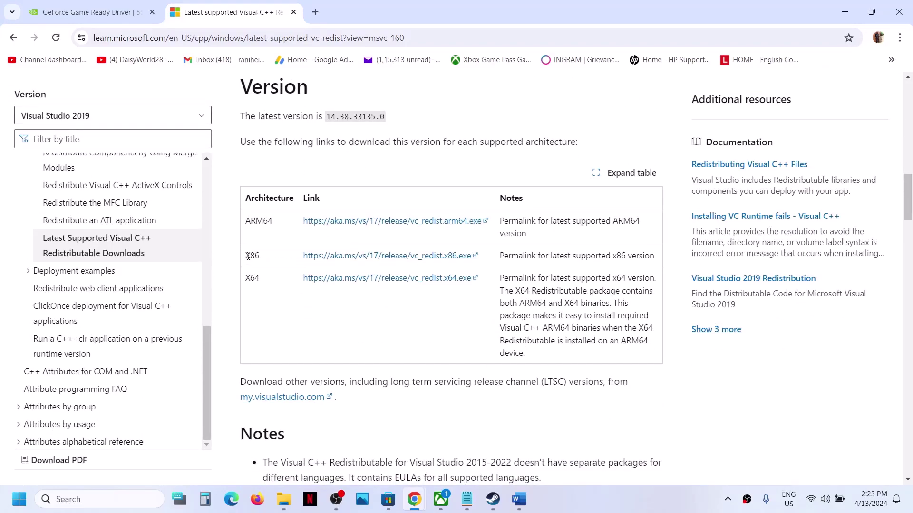
left_click_drag(247, 256, 341, 257)
left_click(376, 257)
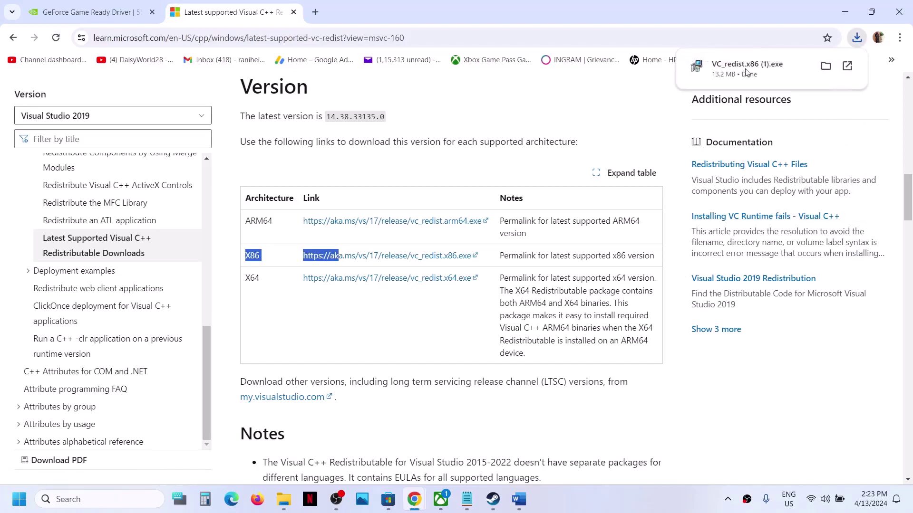
- Run the downloaded VC_redist.x86 (1).exe installer and try to repair the x86 Visual C++ 2015-2022 Redistributable
left_click(740, 81)
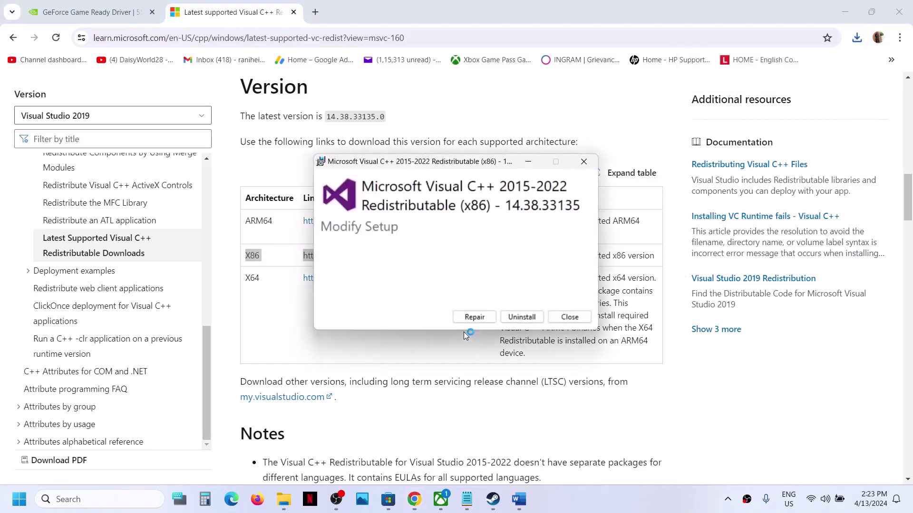
left_click(475, 316)
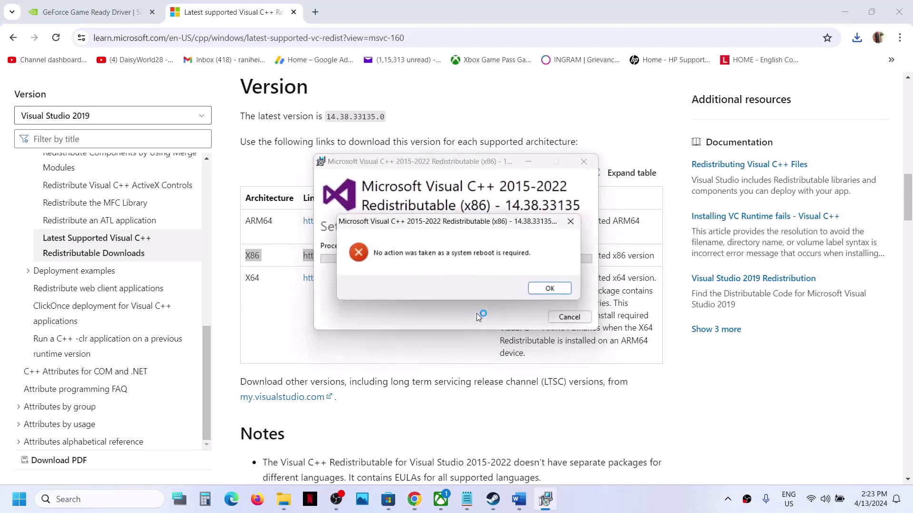
left_click(550, 289)
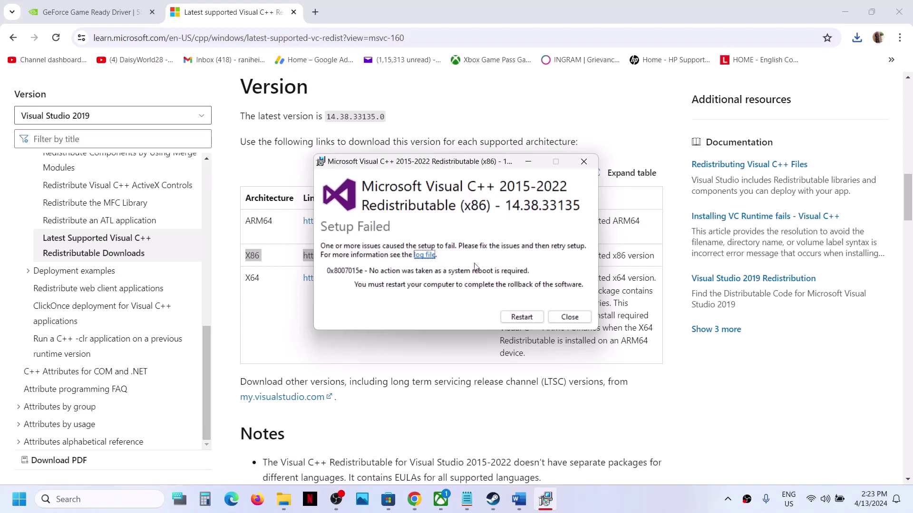
left_click(270, 337)
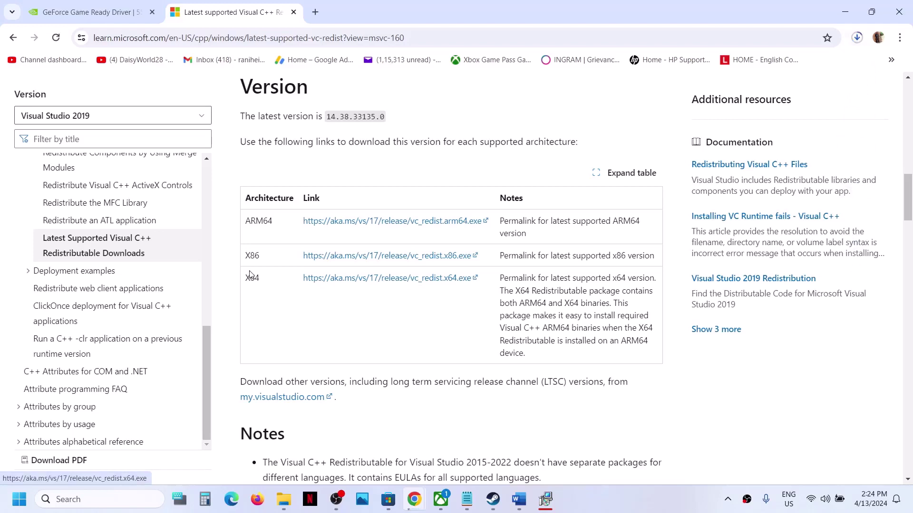
- Download the X64 package of the latest Visual C++ Redistributable from the architecture table
left_click_drag(251, 279, 267, 278)
left_click(428, 278)
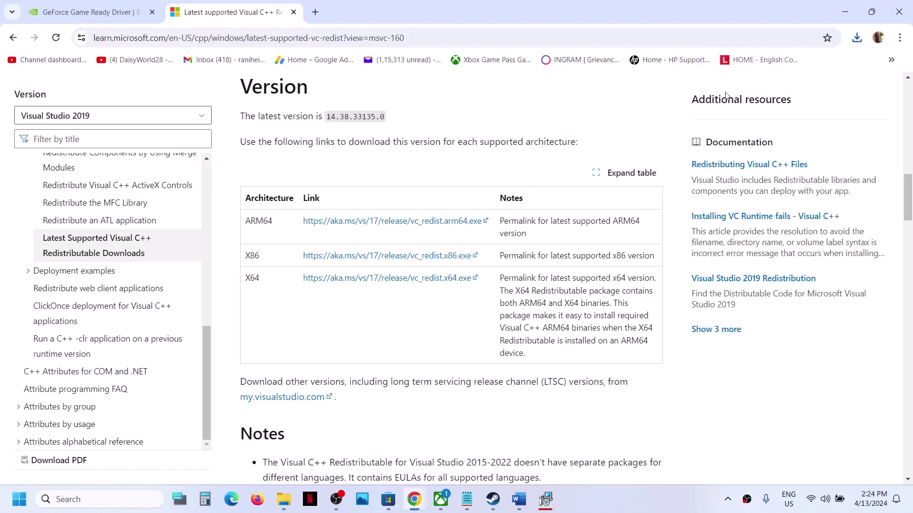
left_click_drag(773, 94, 726, 93)
left_click(826, 103)
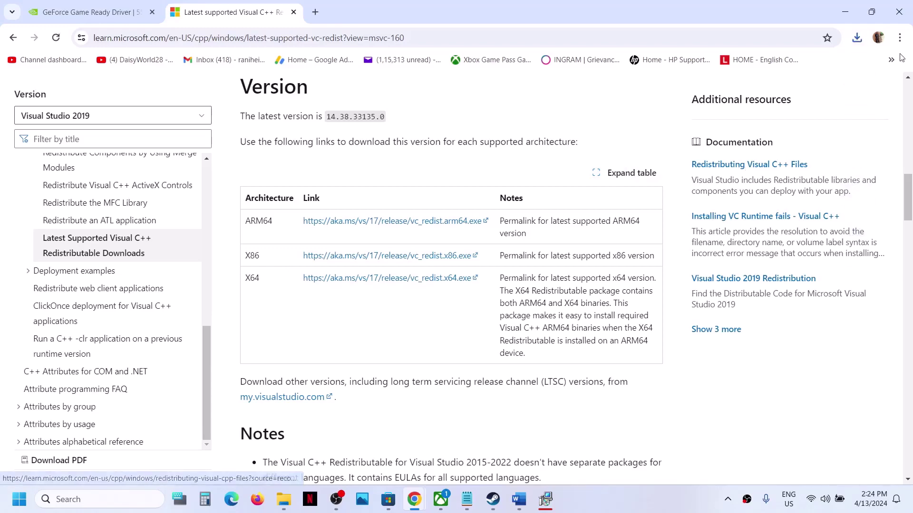
- Run VC_redist.x64 (3).exe from the recent downloads and start repairing the x64 Visual C++ 2015-2022 Redistributable
left_click(856, 37)
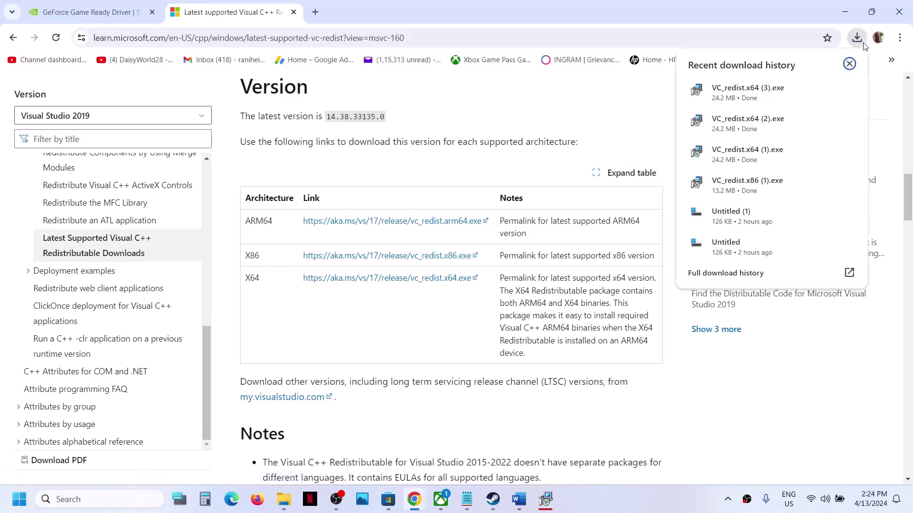
left_click(764, 97)
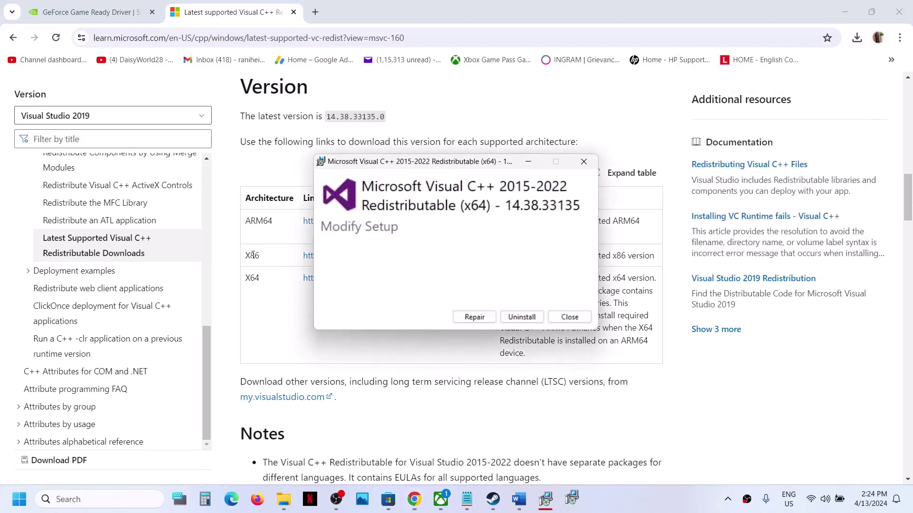
left_click(474, 317)
left_click(399, 341)
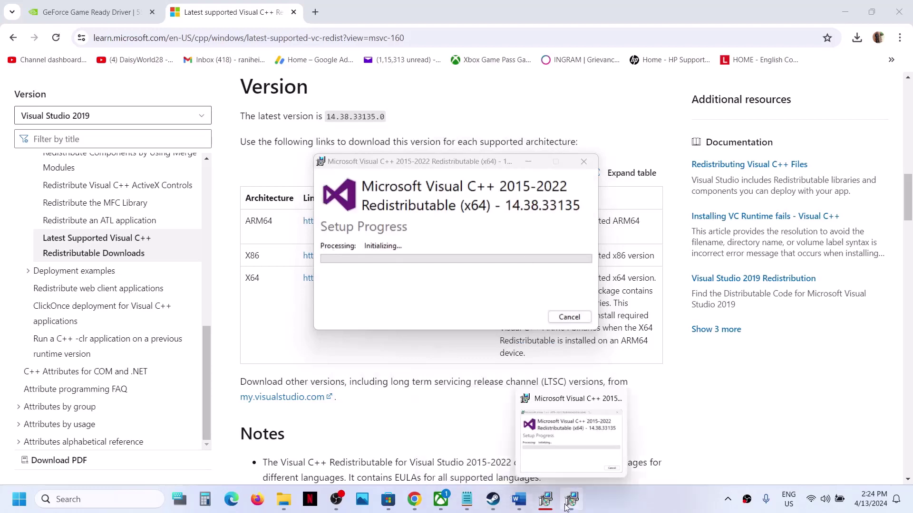
- Move the x64 setup window aside and bring up the x86 setup window to check its restart option
left_click_drag(442, 164, 232, 149)
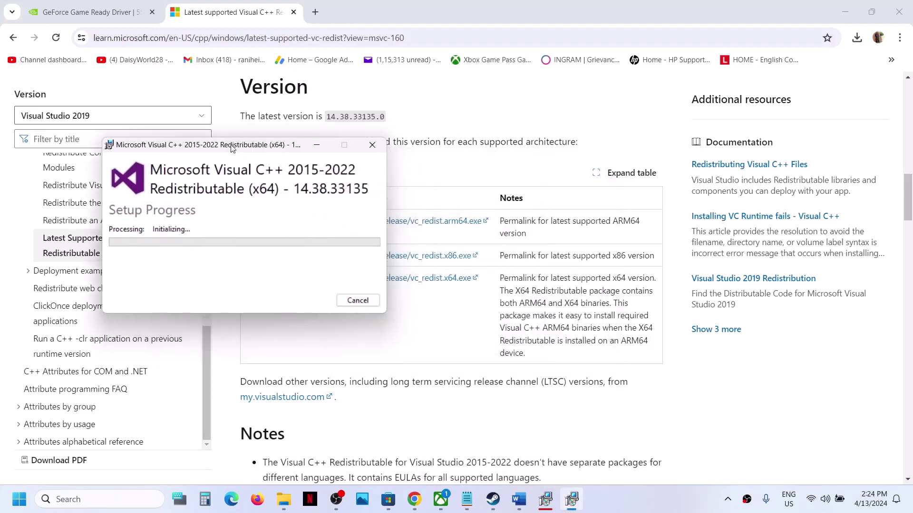
left_click(547, 502)
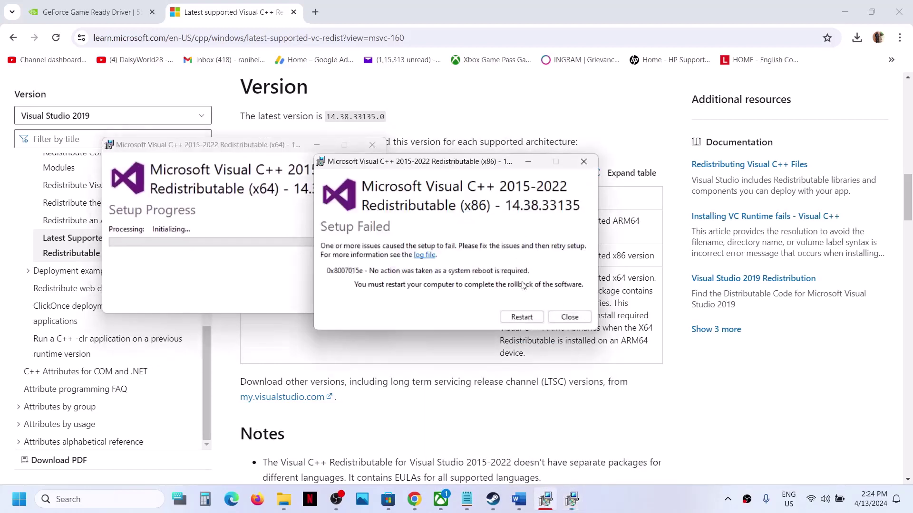
left_click_drag(500, 167, 655, 184)
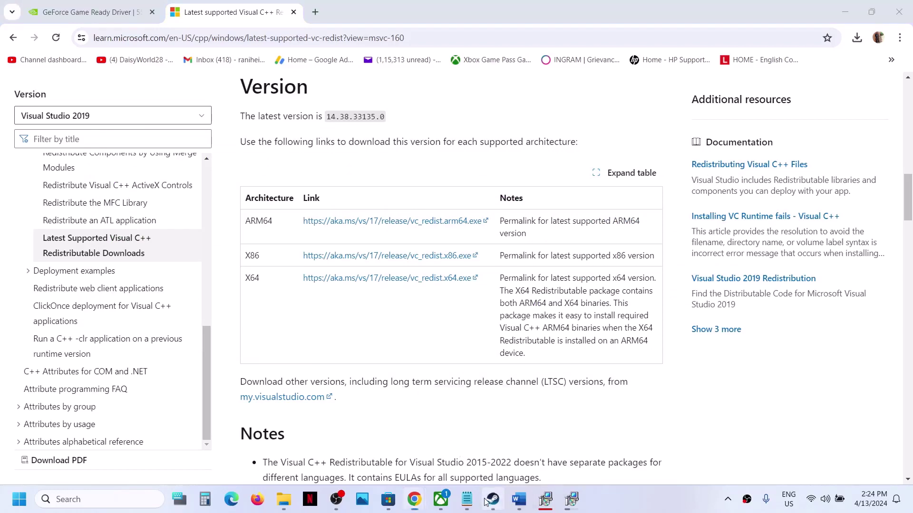
- Switch to the Word document and review Step 14 on unplugging devices, closing lighting services and disabling Steam Overlay
left_click(493, 499)
left_click(521, 501)
scroll(398, 316, "down", 8)
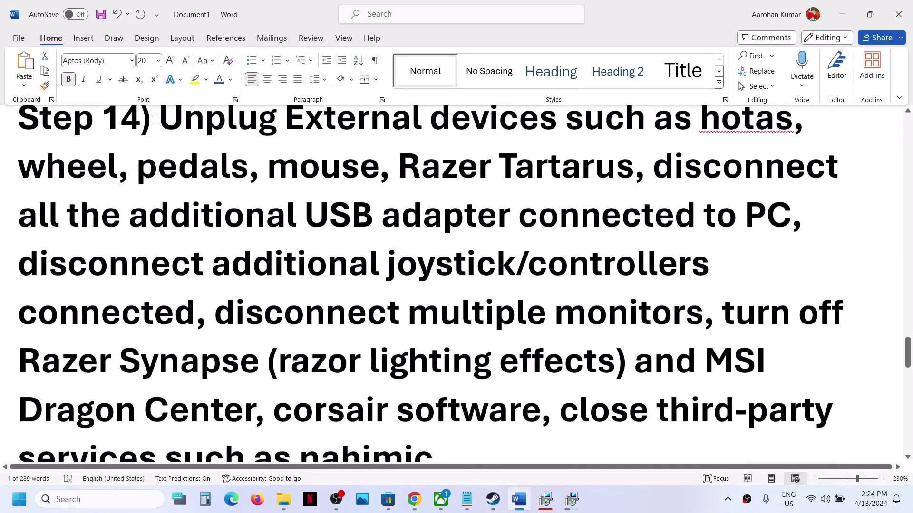
left_click_drag(155, 120, 636, 215)
left_click_drag(161, 271, 703, 317)
scroll(636, 293, "down", 3)
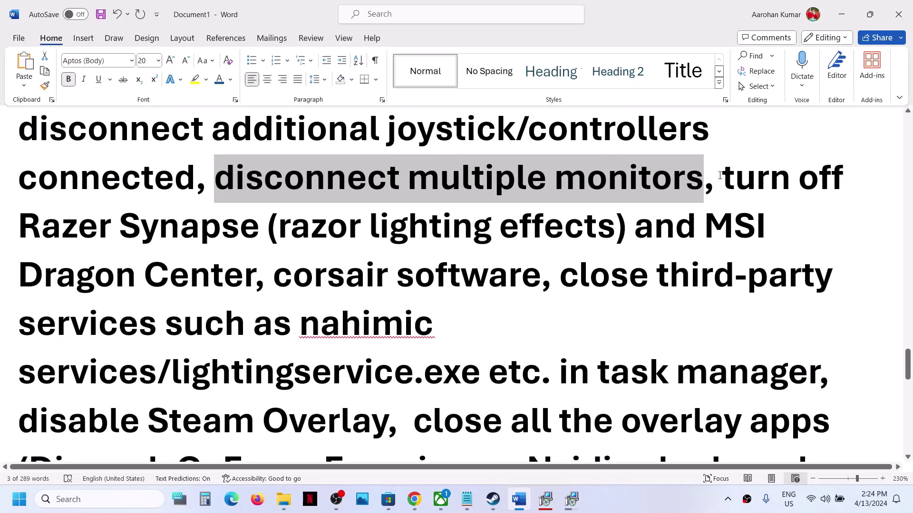
left_click_drag(720, 175, 533, 361)
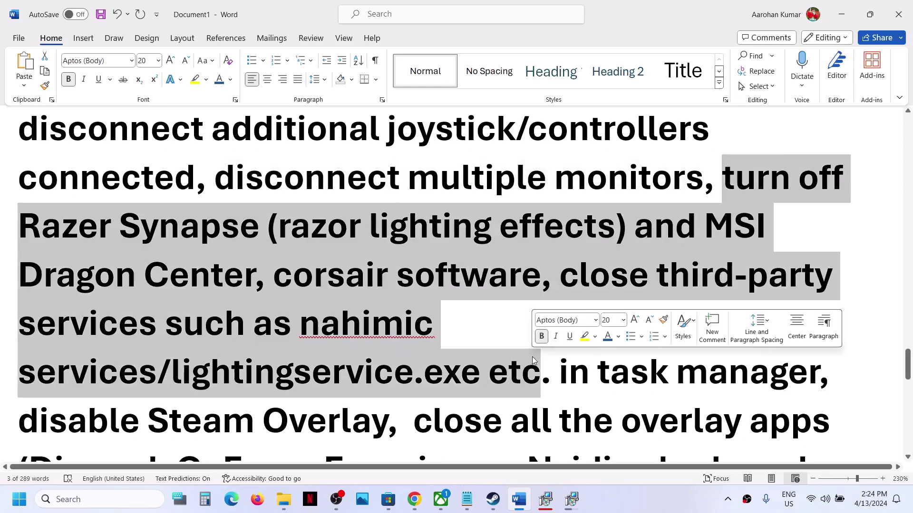
scroll(533, 361, "down", 3)
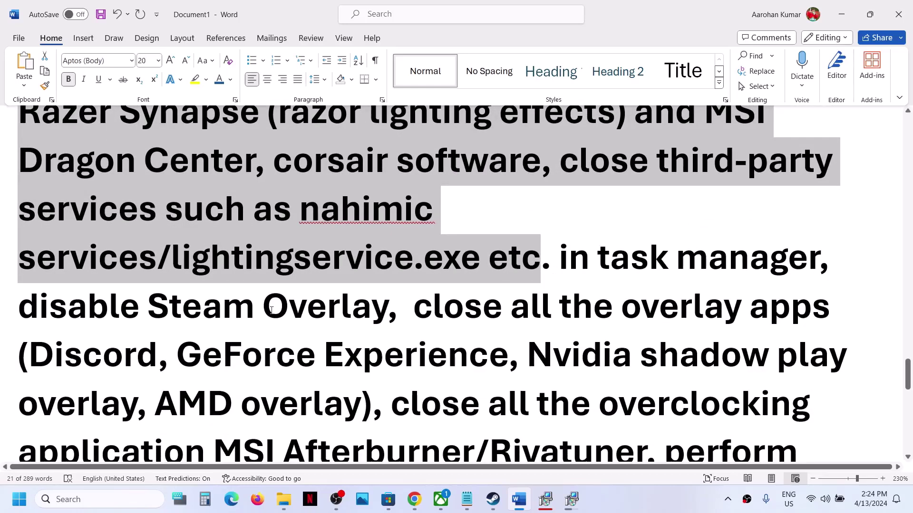
left_click_drag(240, 313, 383, 313)
- Switch to Steam and turn off the in-game Steam Overlay in the properties of Infection Free Zone
key("alt+Tab")
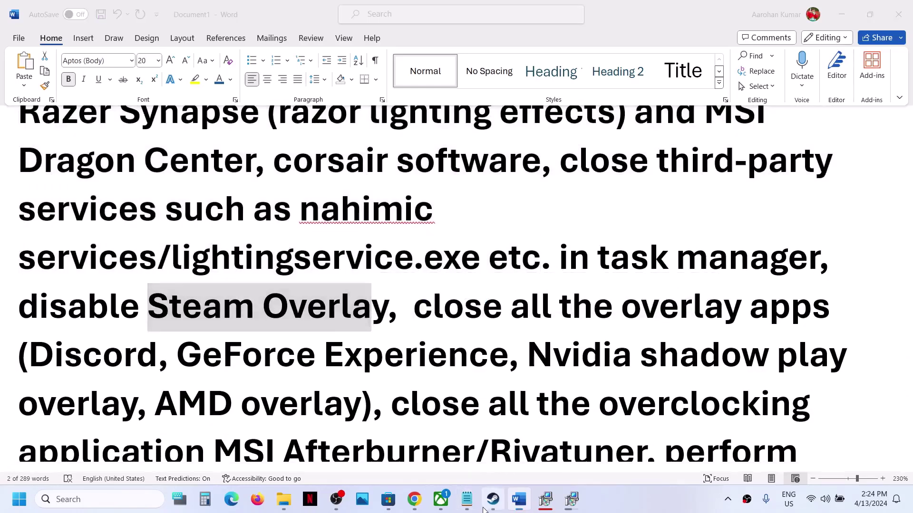
right_click(75, 288)
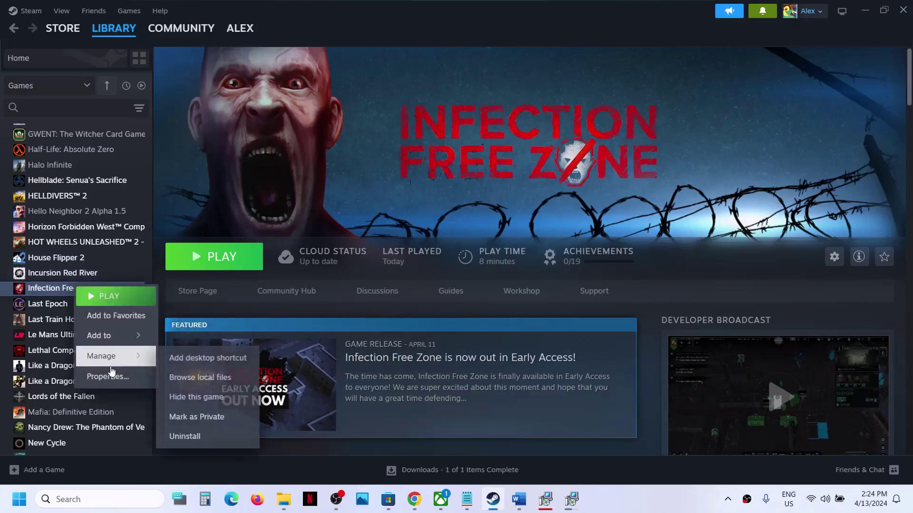
left_click(109, 376)
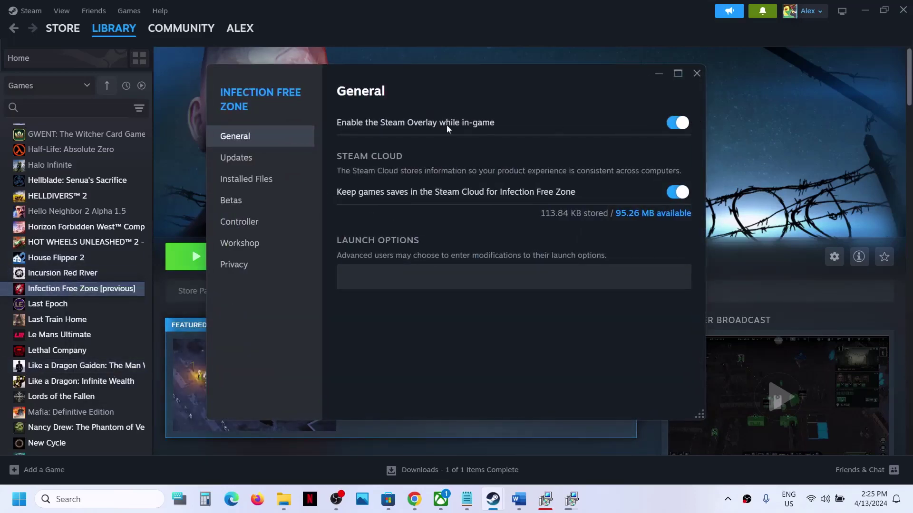
left_click(677, 123)
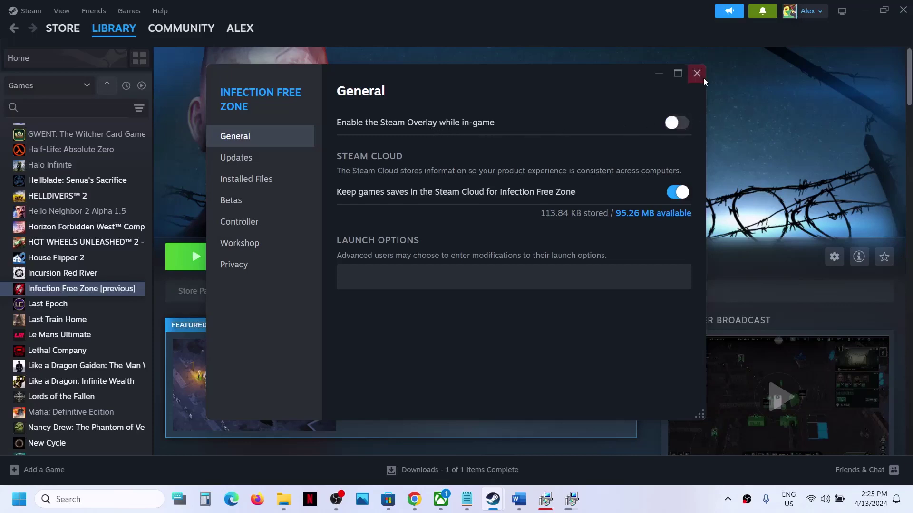
left_click(697, 73)
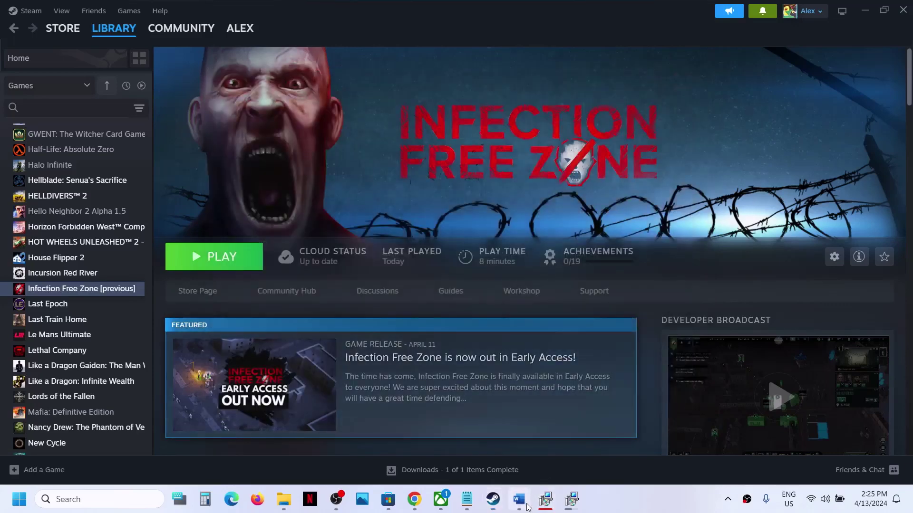
- Switch back to the Word document and review the Step 14 advice on overlay apps, overclocking applications and clean boot
left_click(518, 499)
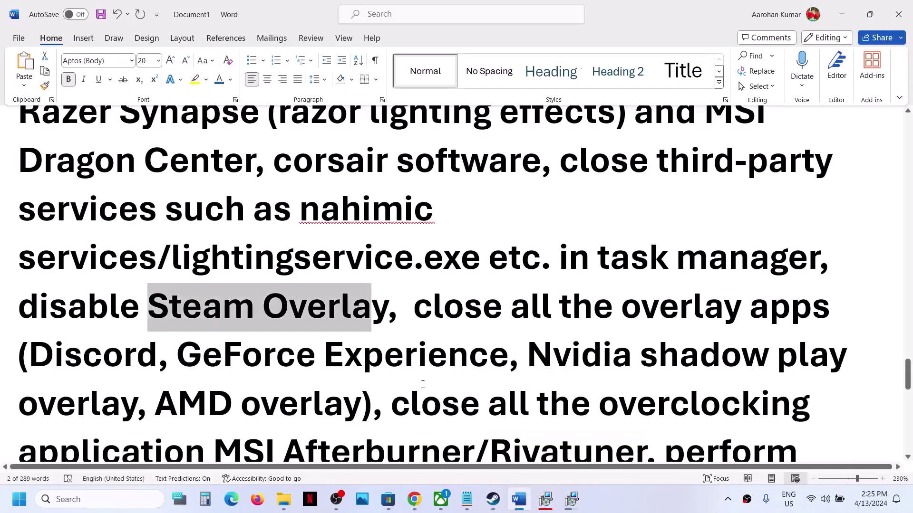
double_click(112, 356)
double_click(312, 355)
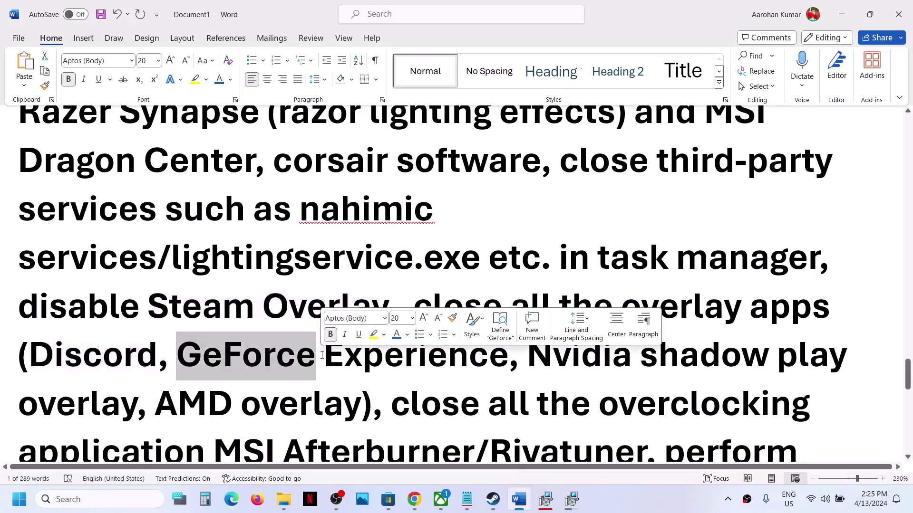
scroll(498, 258, "down", 2)
left_click_drag(412, 208, 533, 306)
left_click_drag(631, 314, 536, 353)
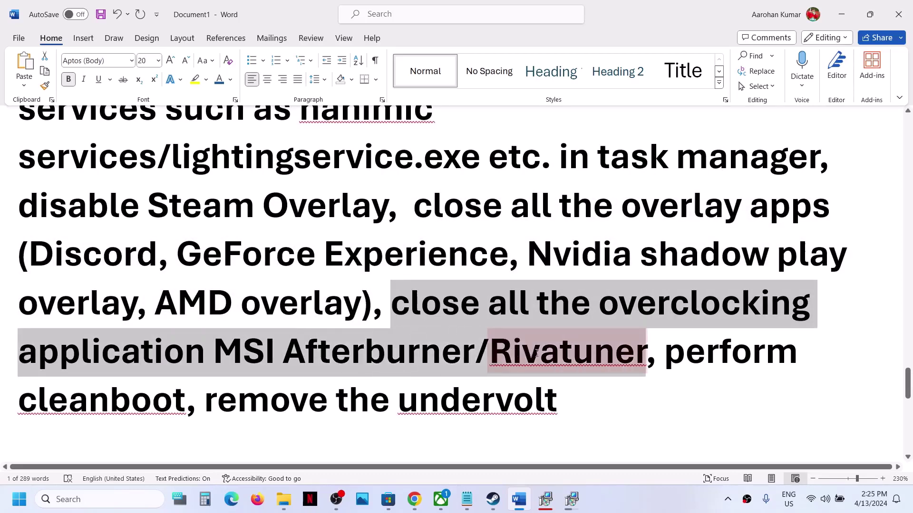
left_click_drag(536, 352, 537, 353)
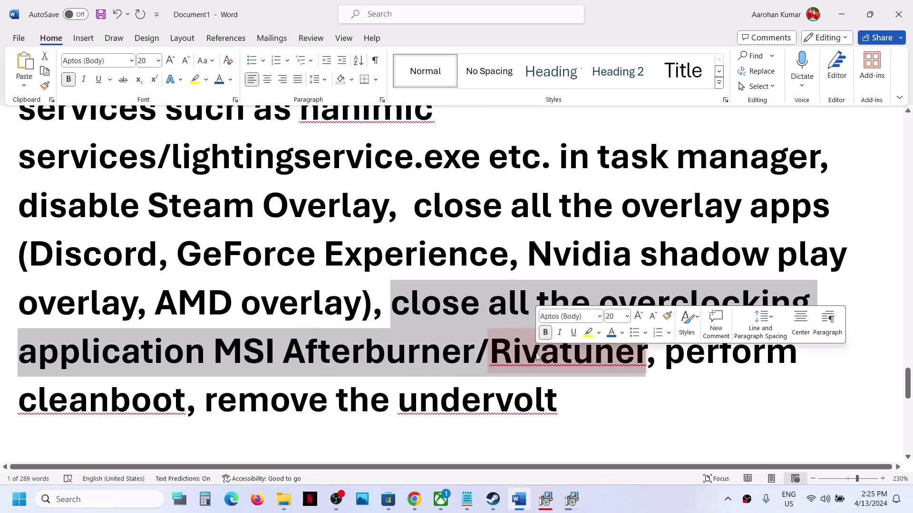
left_click_drag(664, 352, 173, 512)
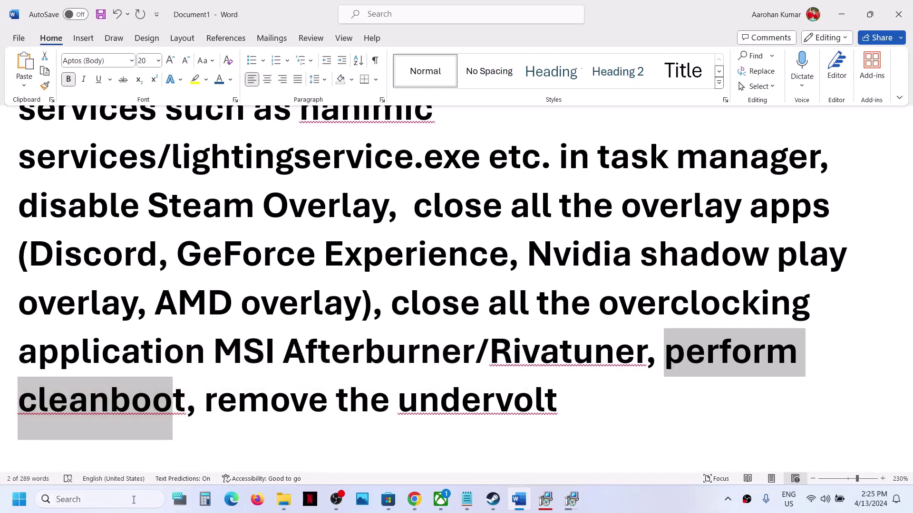
- Open System Configuration, hide all Microsoft services in the services list and confirm the dialog
left_click(100, 499)
type("system Configuration")
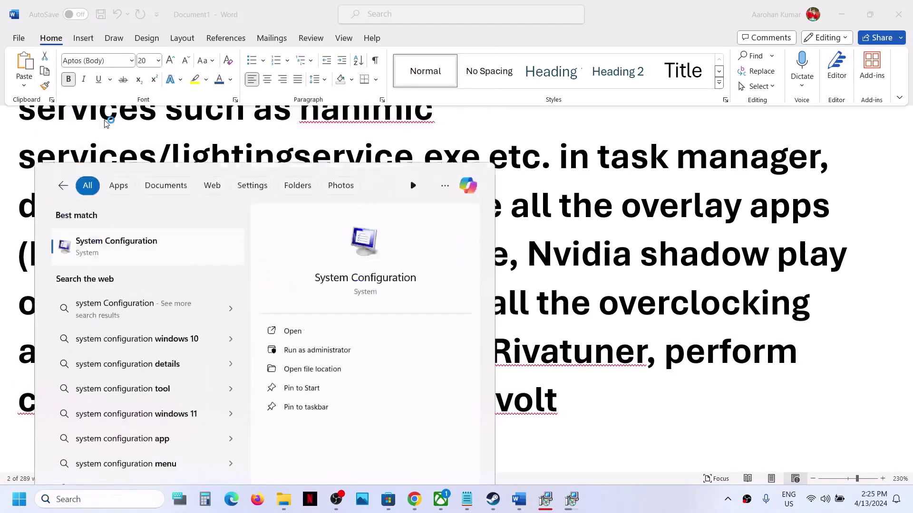
left_click(105, 124)
left_click(367, 157)
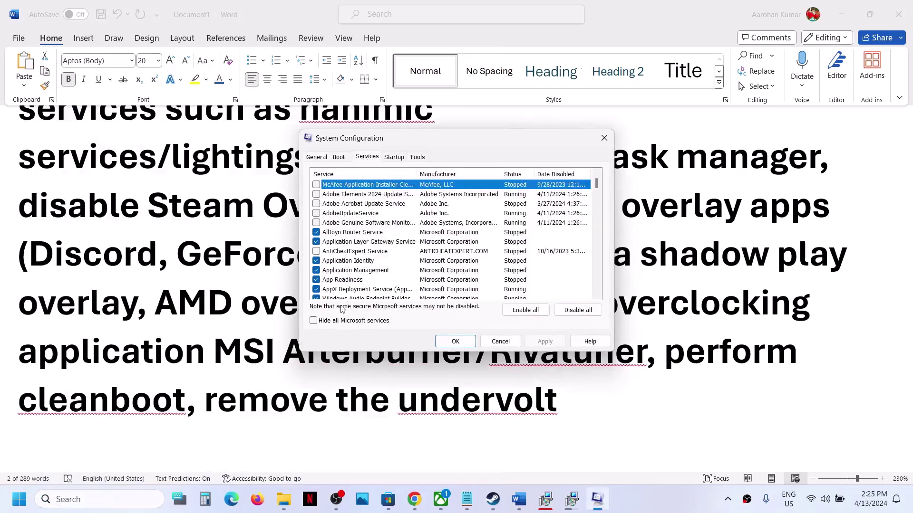
left_click(314, 321)
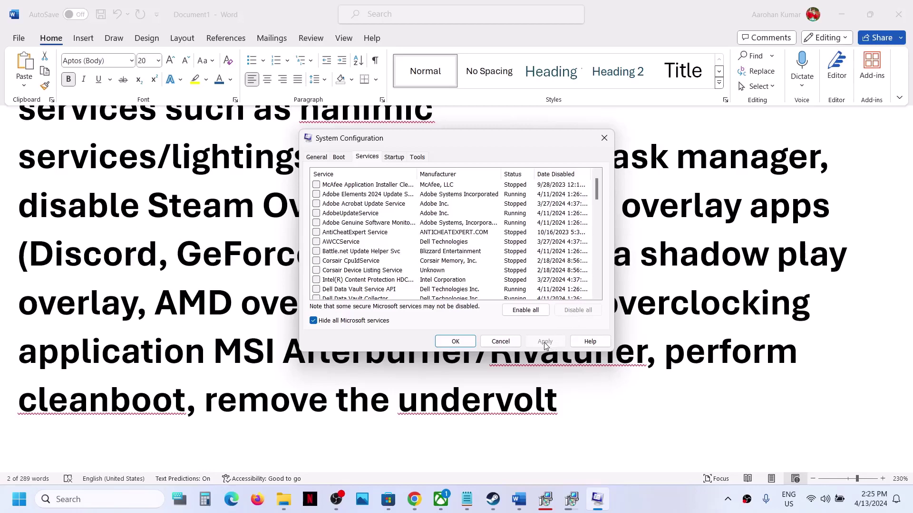
left_click(455, 342)
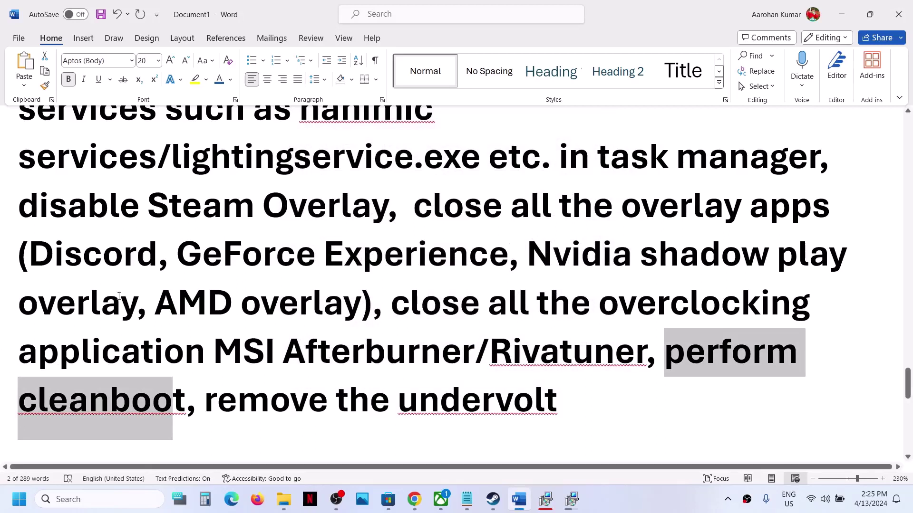
- Review the undervolt advice ending Step 14 and Step 15 on updating Windows in the Word document
left_click_drag(217, 407, 557, 408)
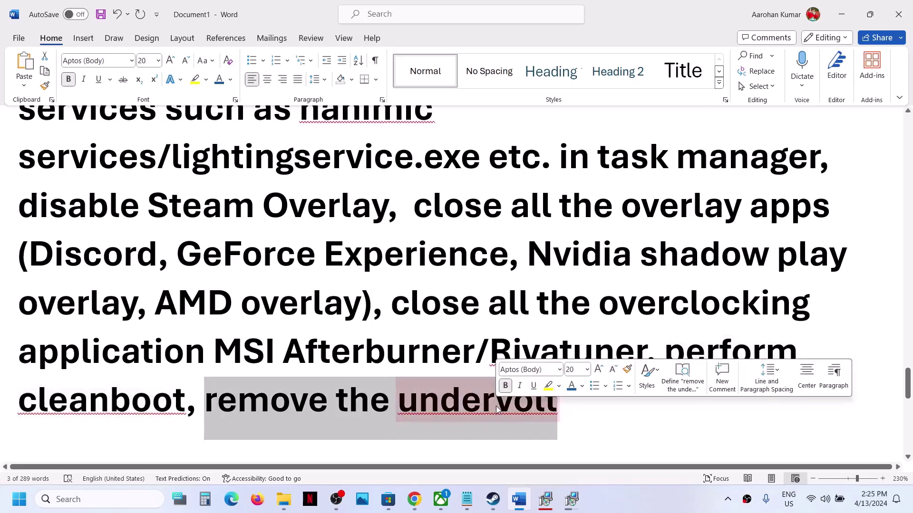
scroll(237, 367, "down", 4)
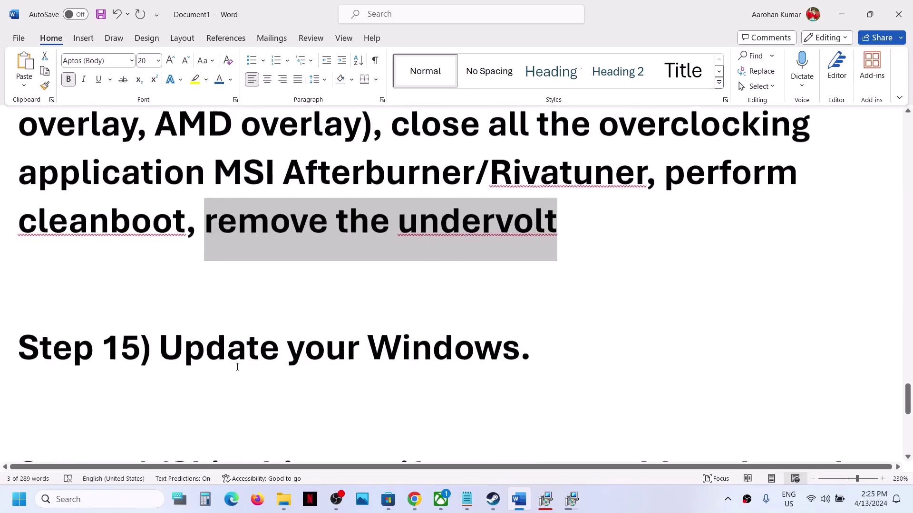
left_click_drag(169, 343, 495, 363)
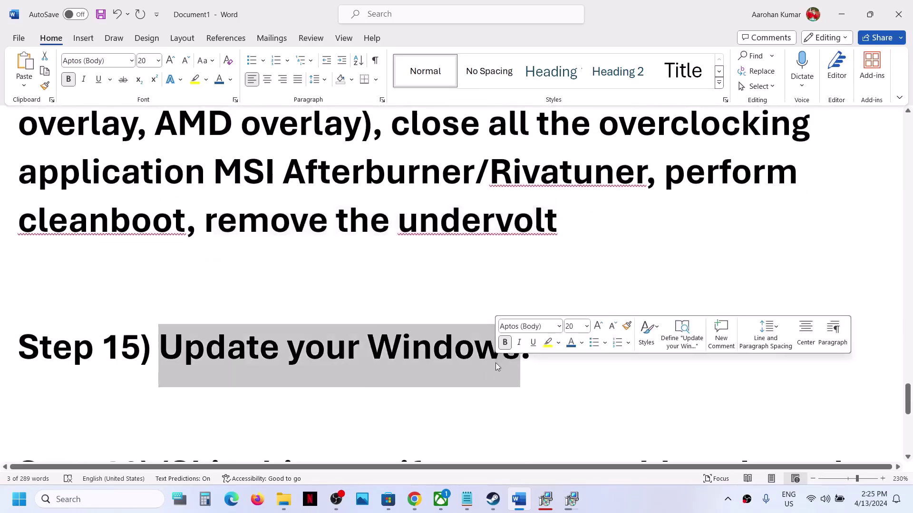
- Check for updates on the Windows Update page in Settings and close the Visual C++ Redistributable installer windows
key("super+i")
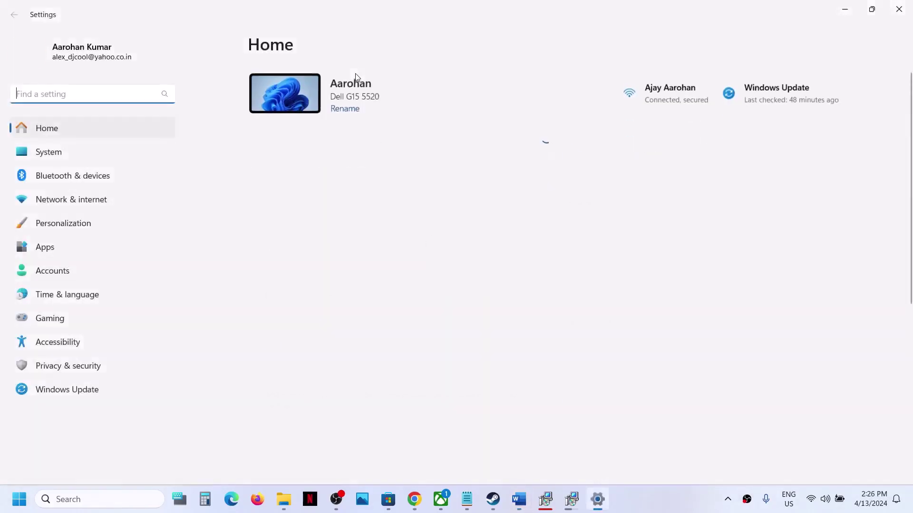
left_click(64, 389)
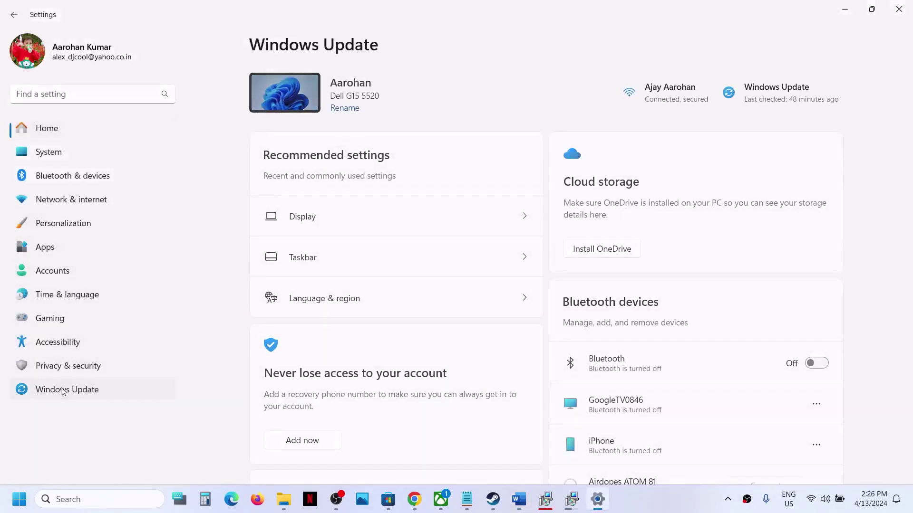
left_click(814, 106)
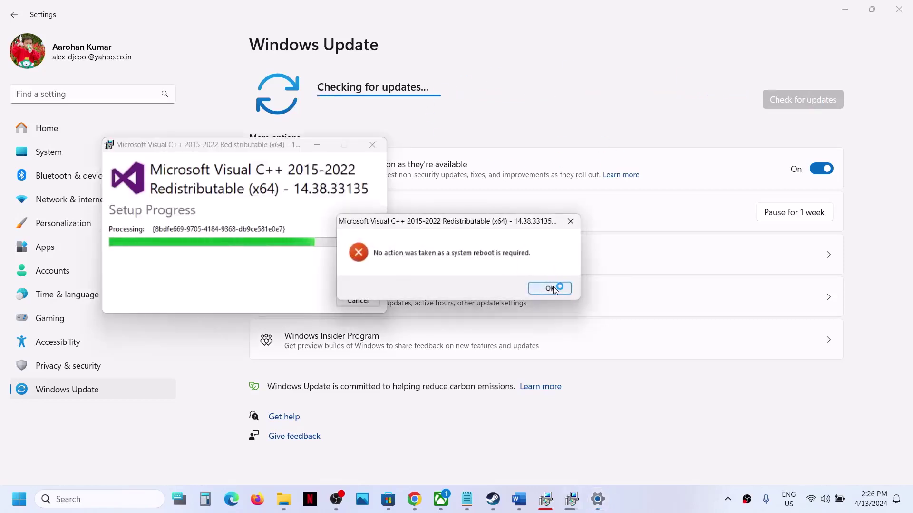
left_click(551, 287)
left_click(467, 143)
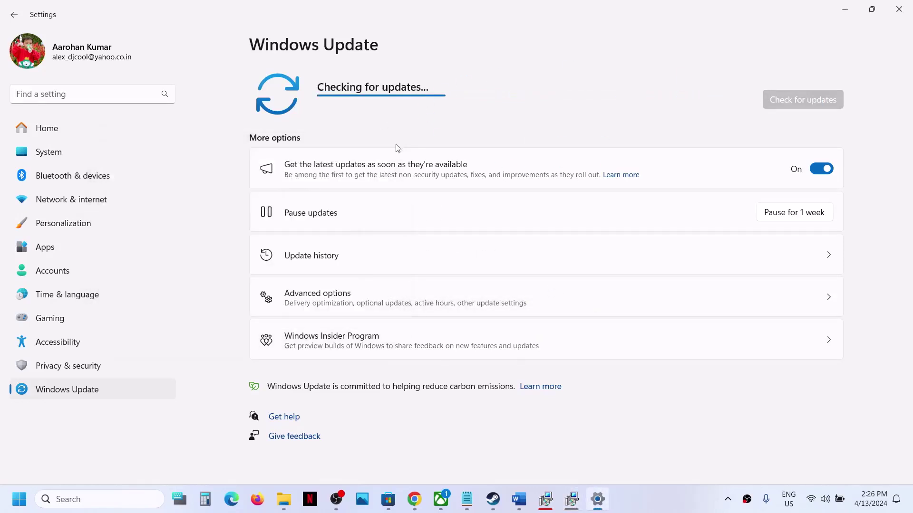
- Switch back to the Word document and review Step 16 on using window mode and lowering the graphics settings
left_click(519, 499)
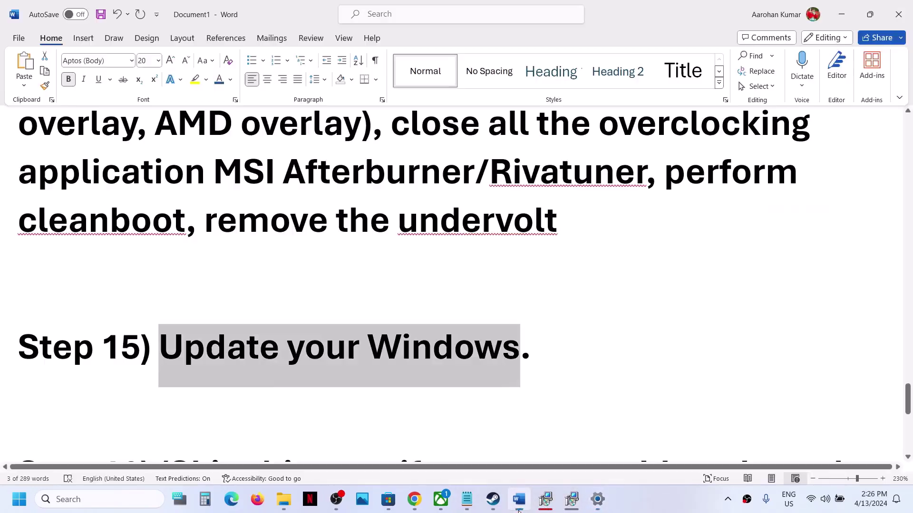
scroll(295, 332, "down", 3)
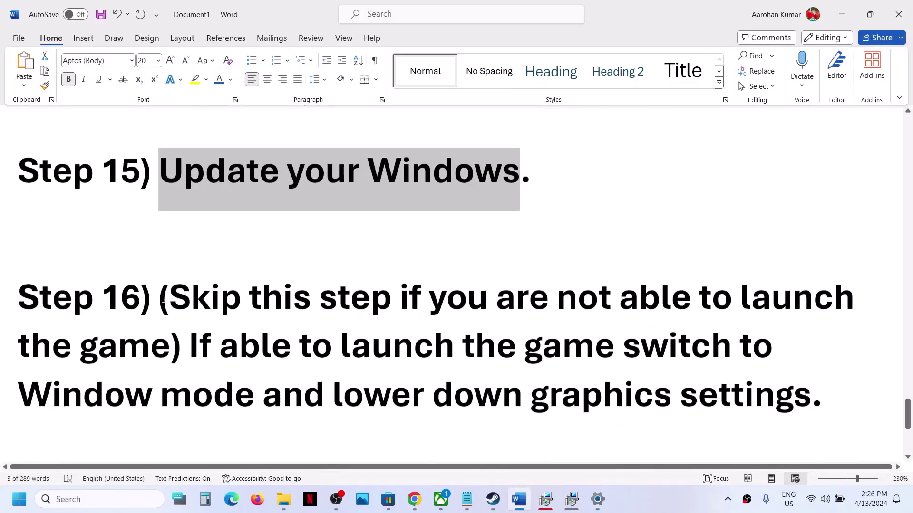
left_click_drag(168, 298, 182, 361)
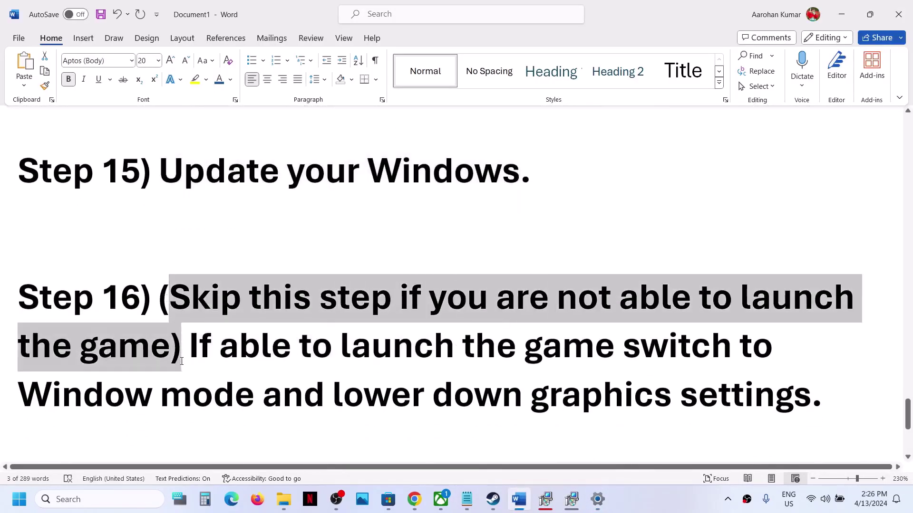
left_click(413, 346)
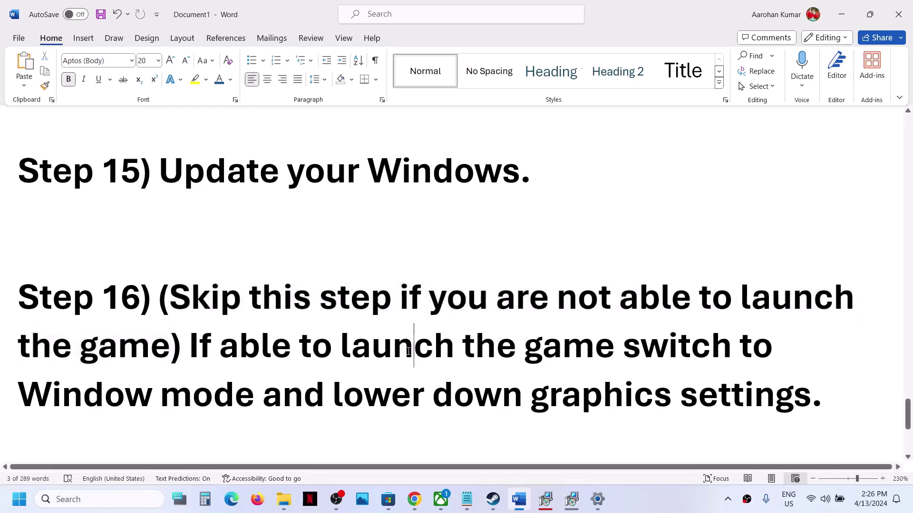
left_click_drag(75, 402, 190, 394)
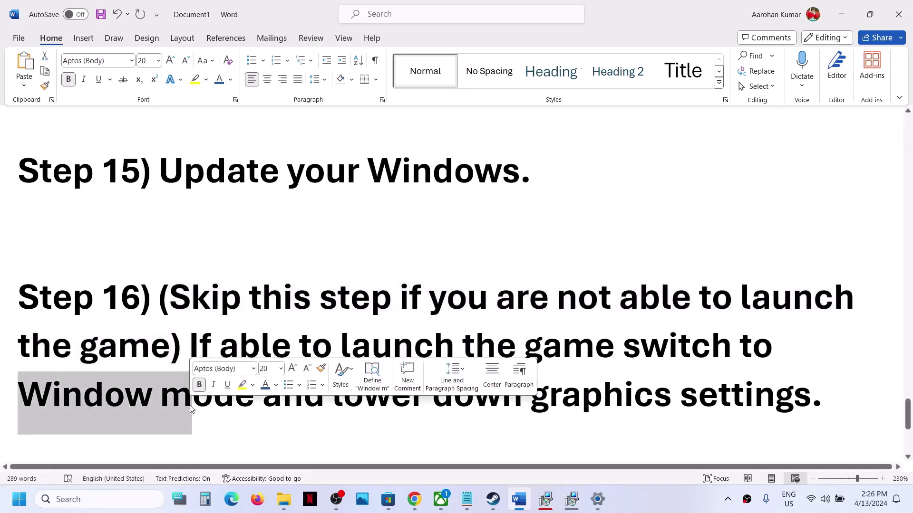
left_click_drag(335, 395, 811, 394)
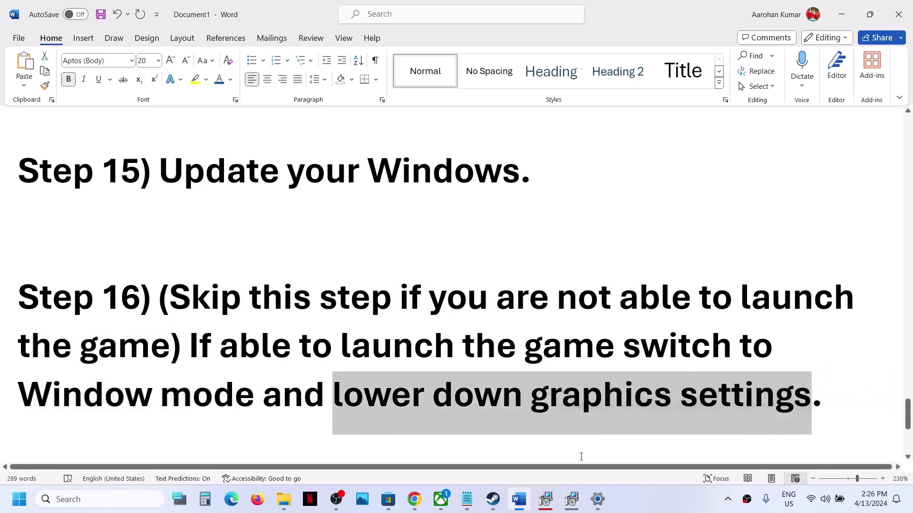
- Launch Infection Free Zone from Steam and get through its startup screens, visiting the publisher page and declining the location-based map proposal
left_click(492, 499)
left_click(236, 253)
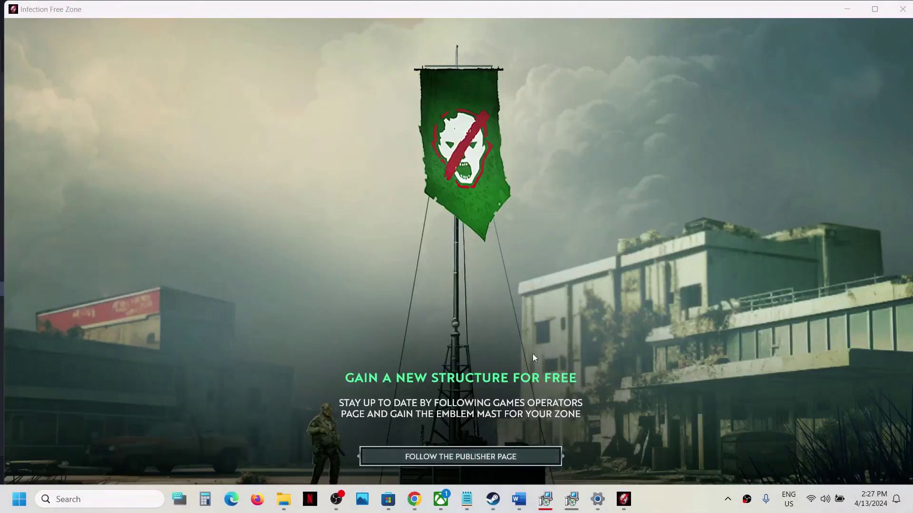
left_click(490, 458)
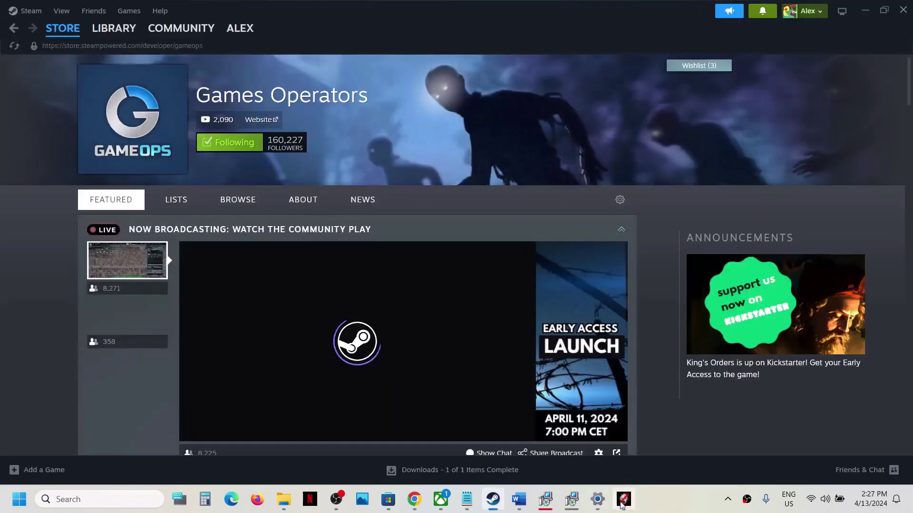
left_click(624, 499)
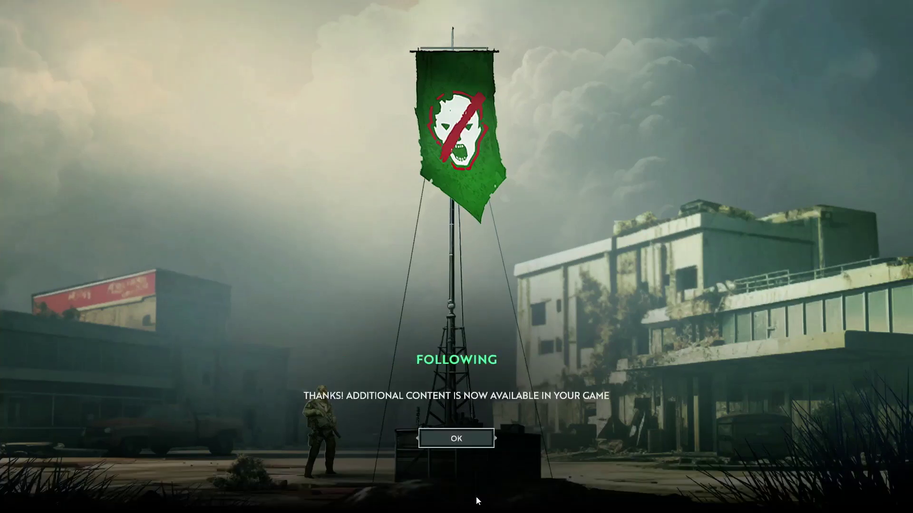
left_click(462, 436)
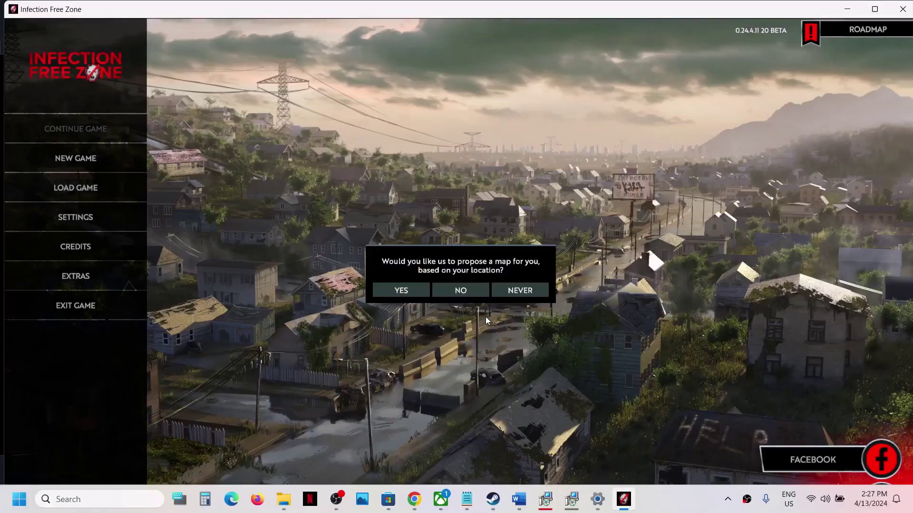
left_click(459, 286)
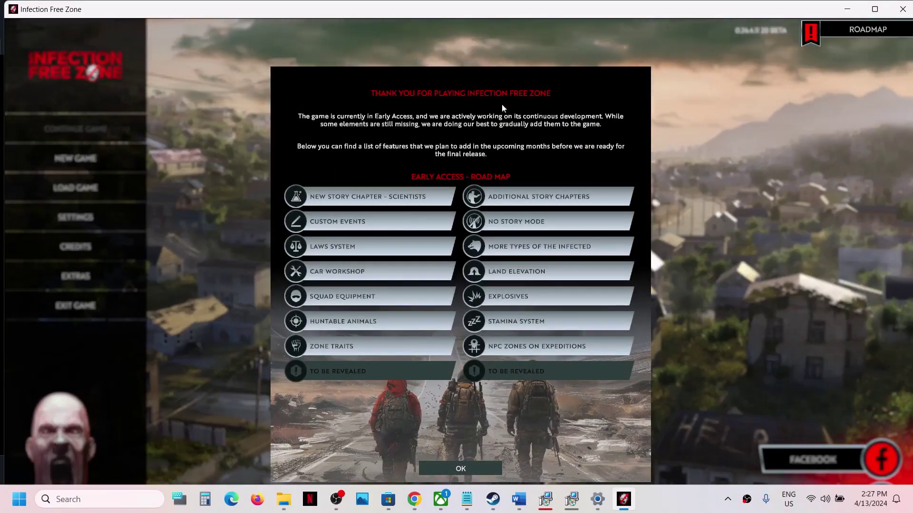
left_click(466, 473)
- In the game settings, set the resolution to 1680 x 1050 @ 120 and the display mode to Windowed
left_click(83, 221)
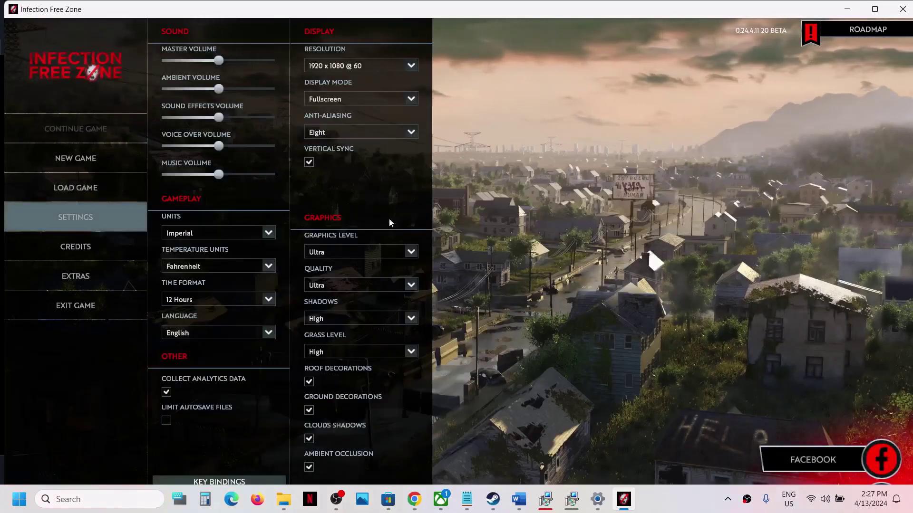
left_click(361, 66)
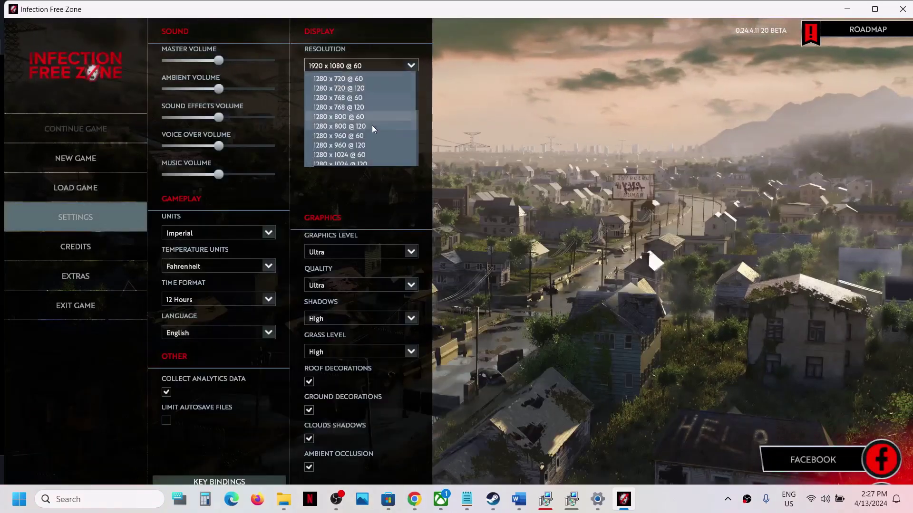
scroll(369, 135, "down", 5)
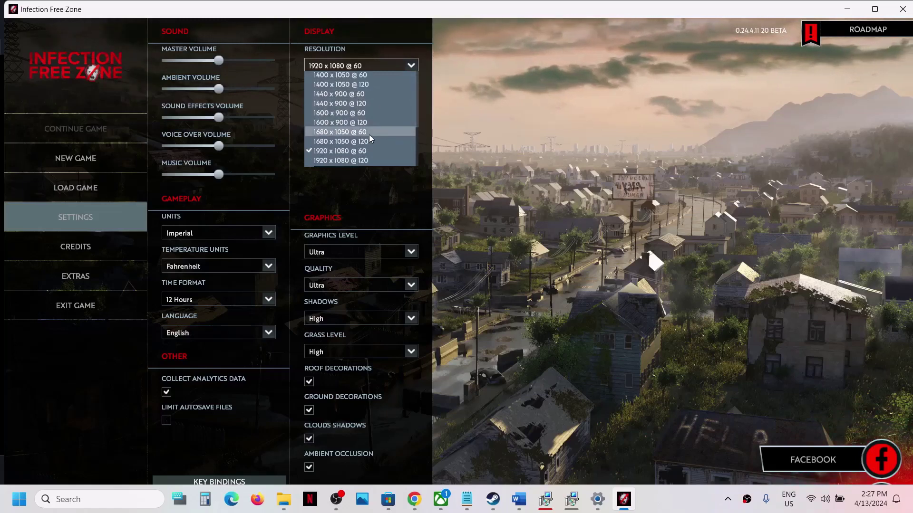
left_click(339, 141)
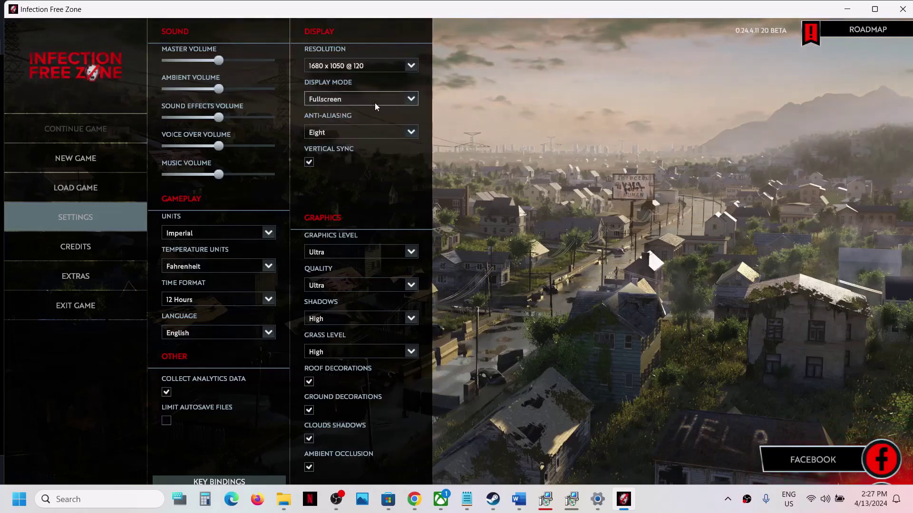
left_click(348, 100)
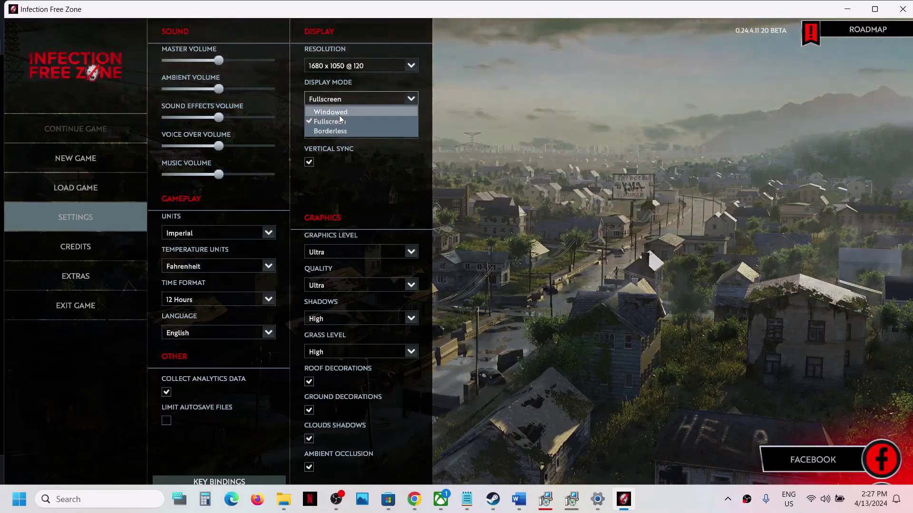
left_click(339, 113)
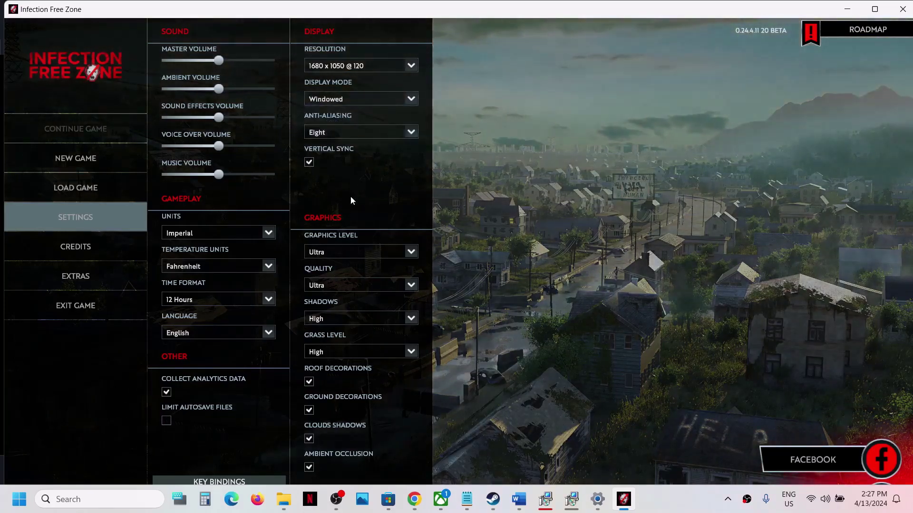
- Turn off vertical sync and set the target frame rate to 60
left_click(309, 163)
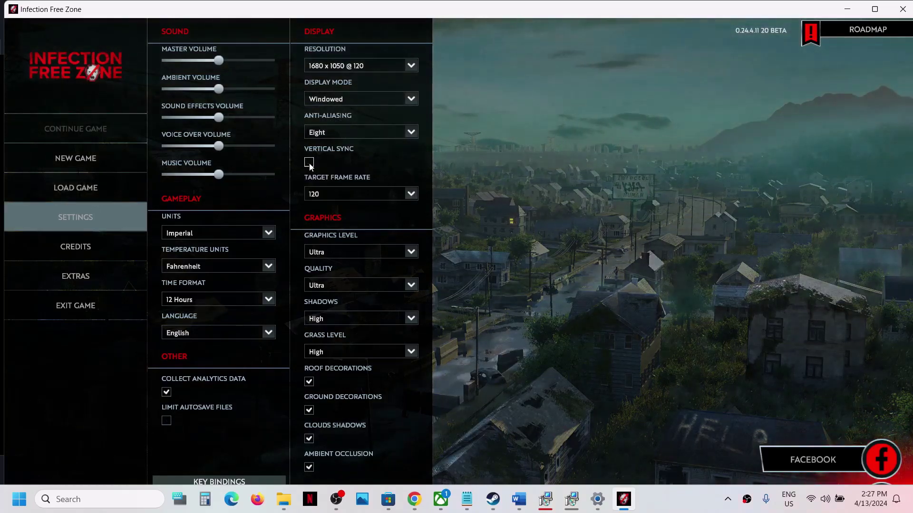
left_click(369, 195)
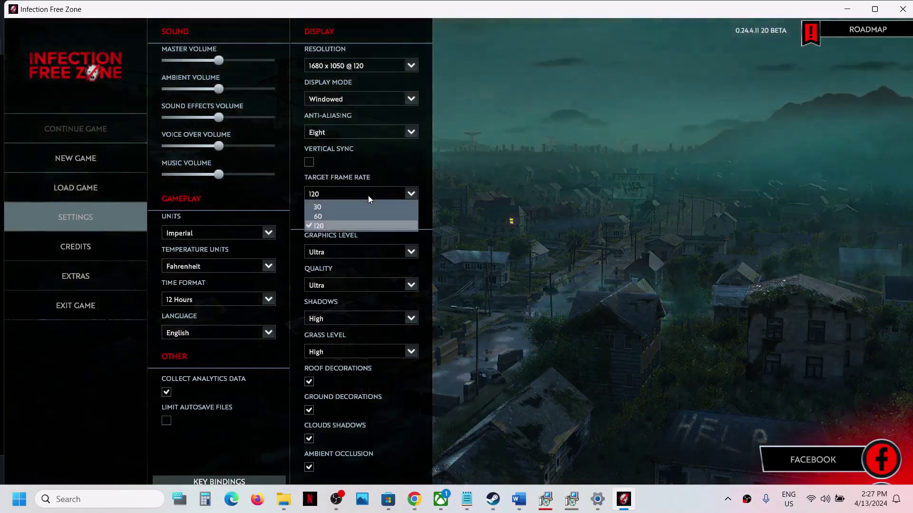
left_click(326, 216)
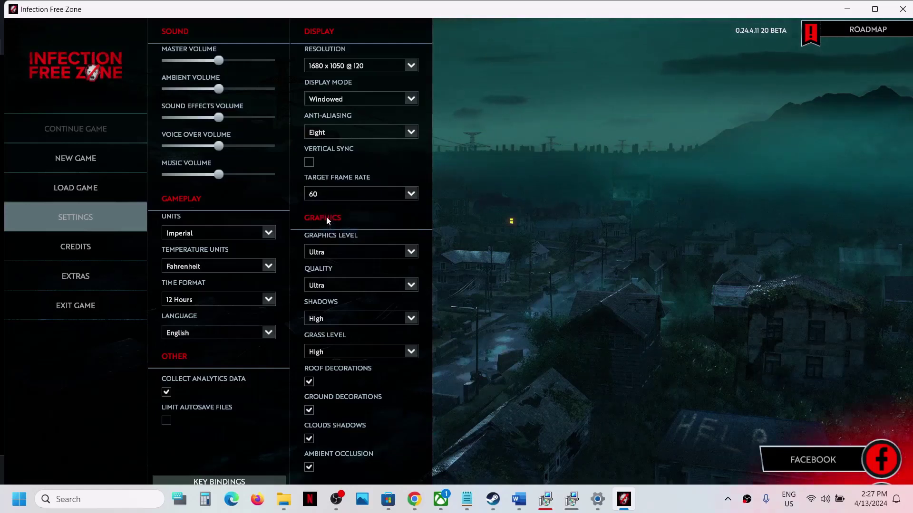
- Lower the graphics level to Medium and apply the changed game settings
left_click(361, 252)
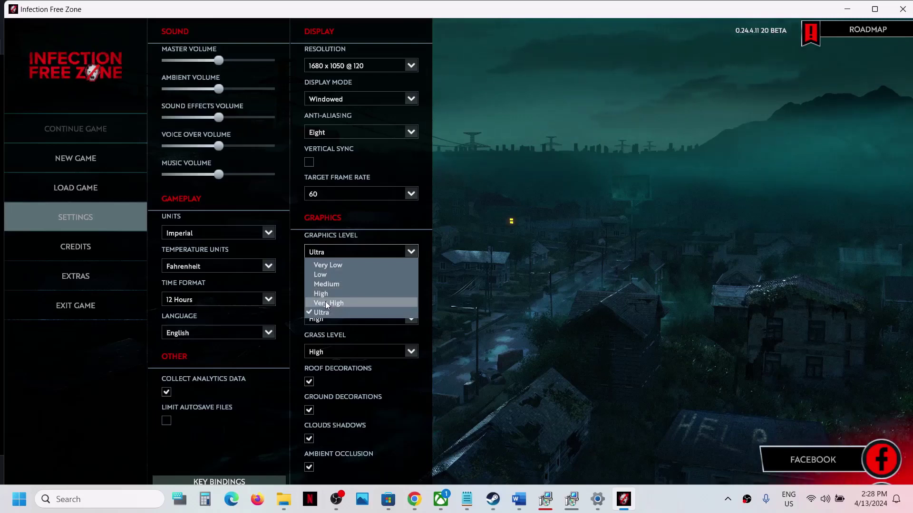
left_click(329, 284)
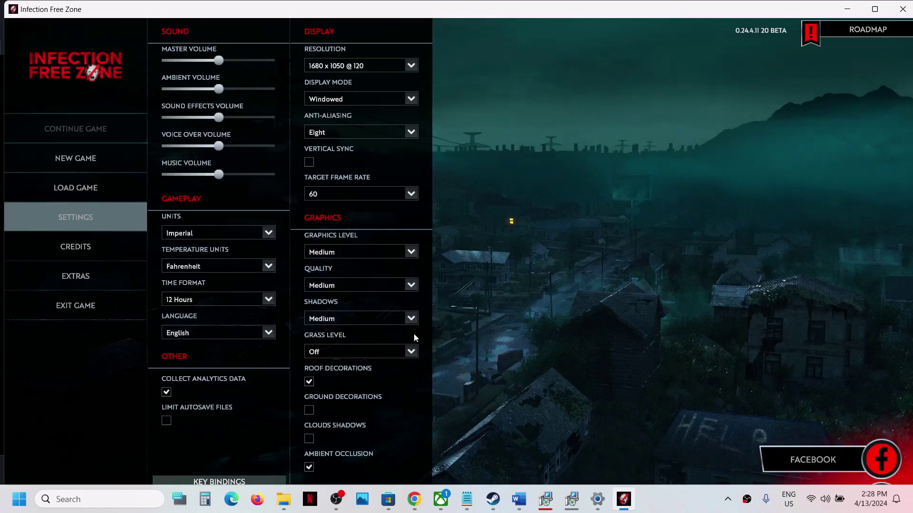
key("alt+Return")
left_click(247, 478)
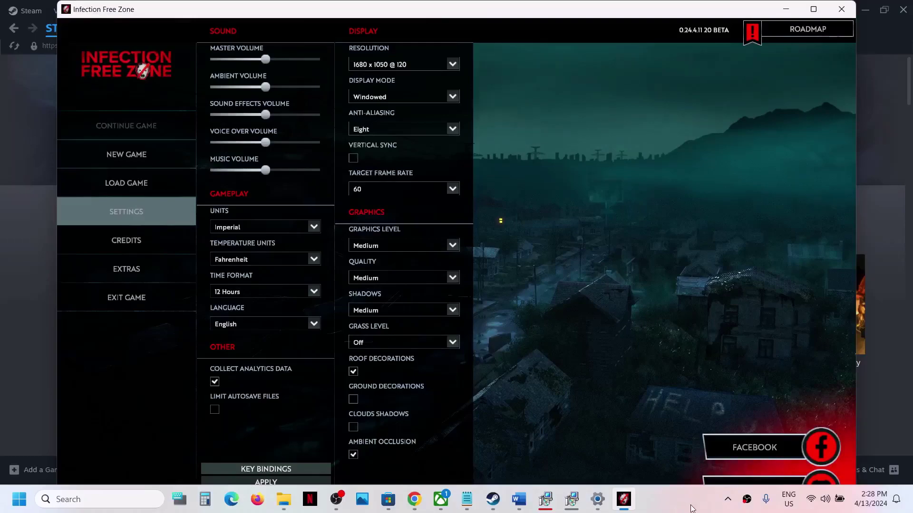
left_click(684, 505)
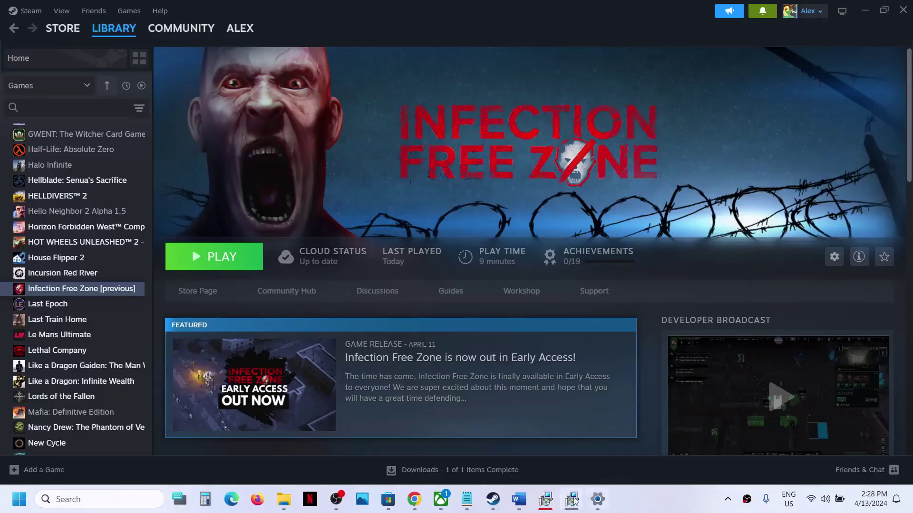
- Switch to the Word document and review Step 17 on uninstalling and reinstalling the game
left_click(519, 499)
scroll(438, 334, "down", 3)
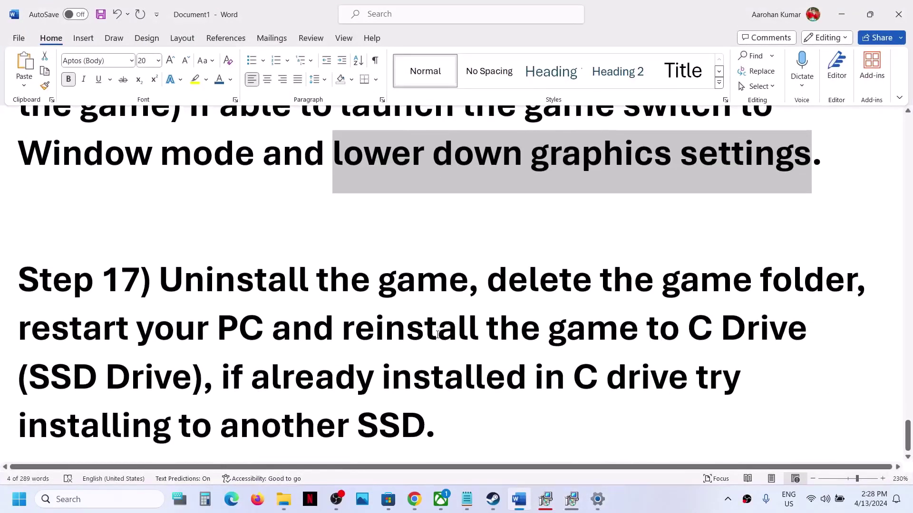
left_click_drag(176, 283, 466, 461)
left_click(467, 460)
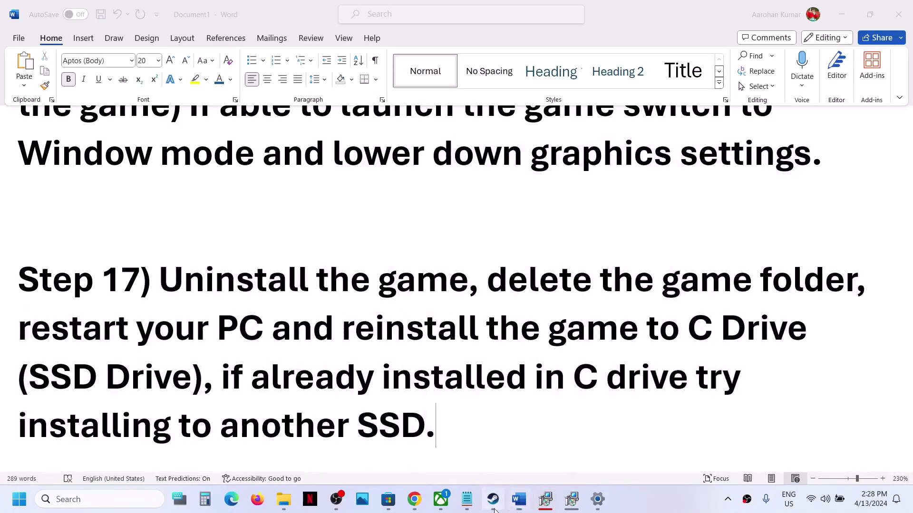
- Switch to Steam and look up the Uninstall option for Infection Free Zone without running it
left_click(493, 503)
right_click(104, 288)
mouse_move(142, 359)
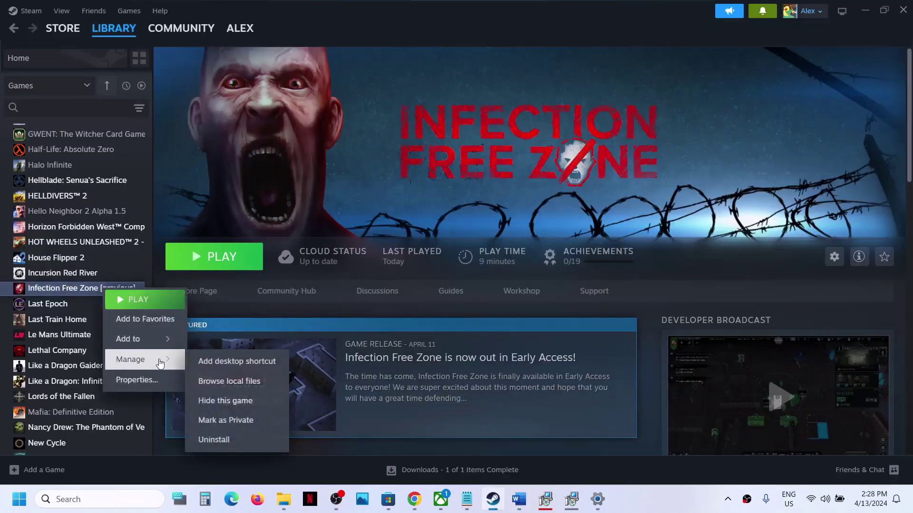
left_click(387, 227)
- Return to the Word document, review the Step 17 advice on folder deletion, restart and C drive or other SSD reinstallation, and switch to Steam
left_click(519, 500)
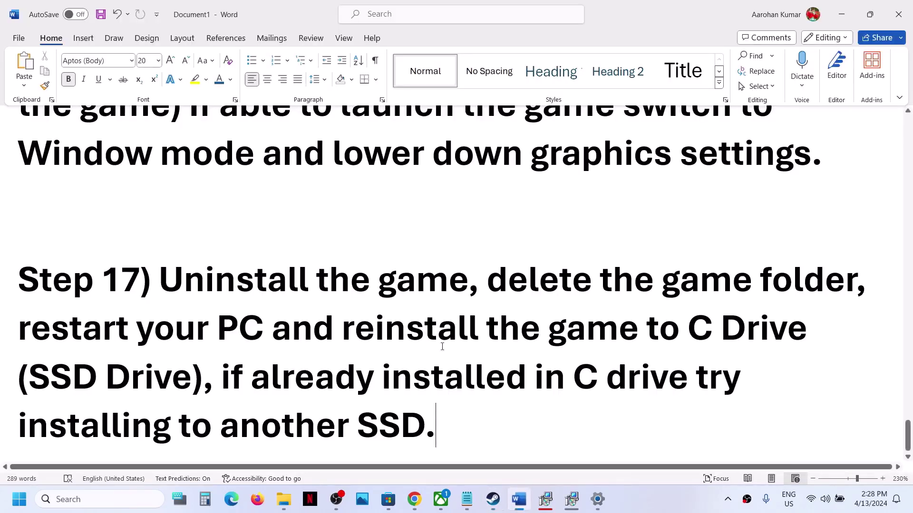
left_click_drag(479, 282, 194, 375)
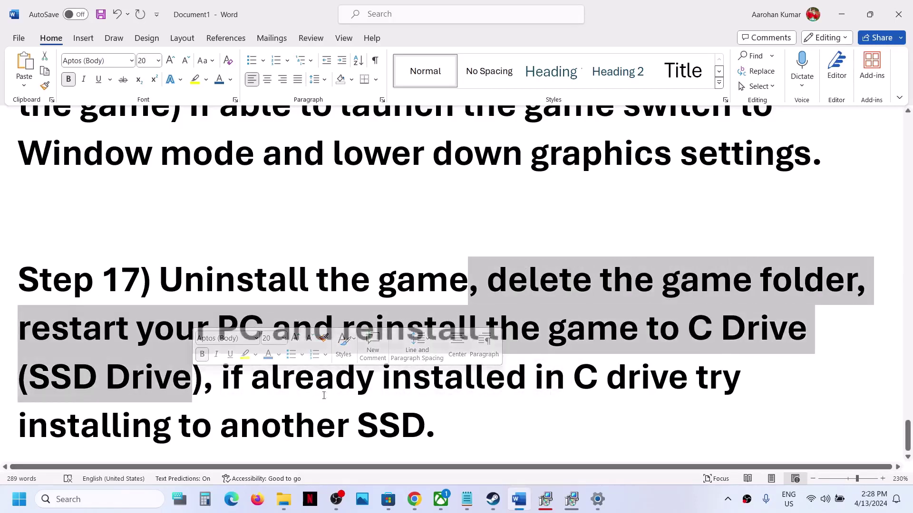
left_click(636, 346)
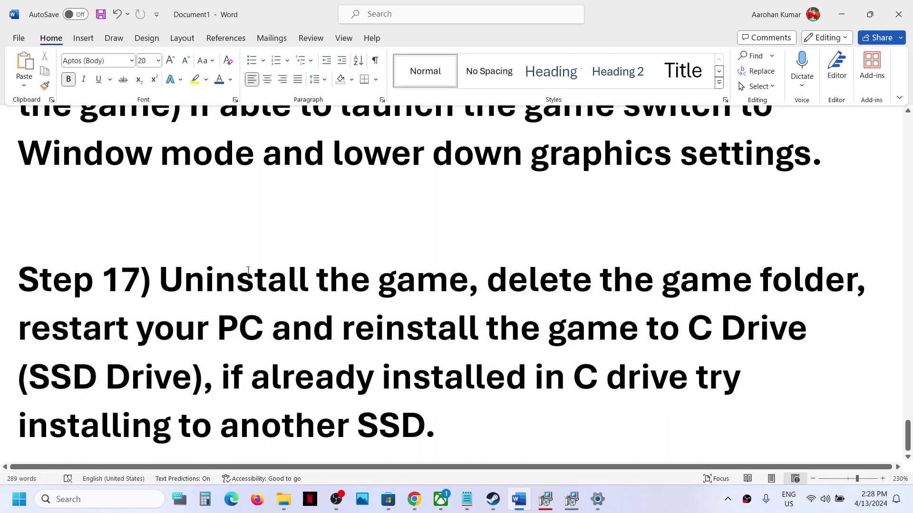
left_click_drag(689, 312, 744, 333)
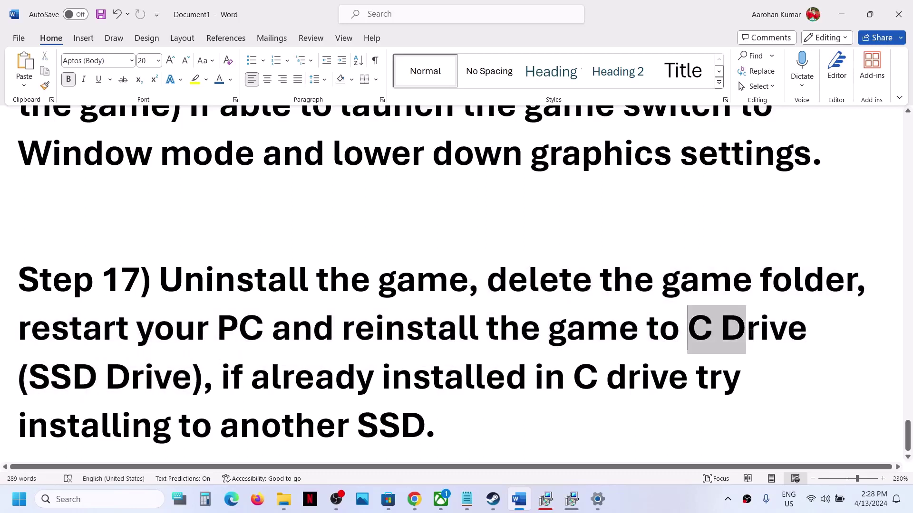
left_click_drag(223, 378, 444, 417)
left_click(444, 418)
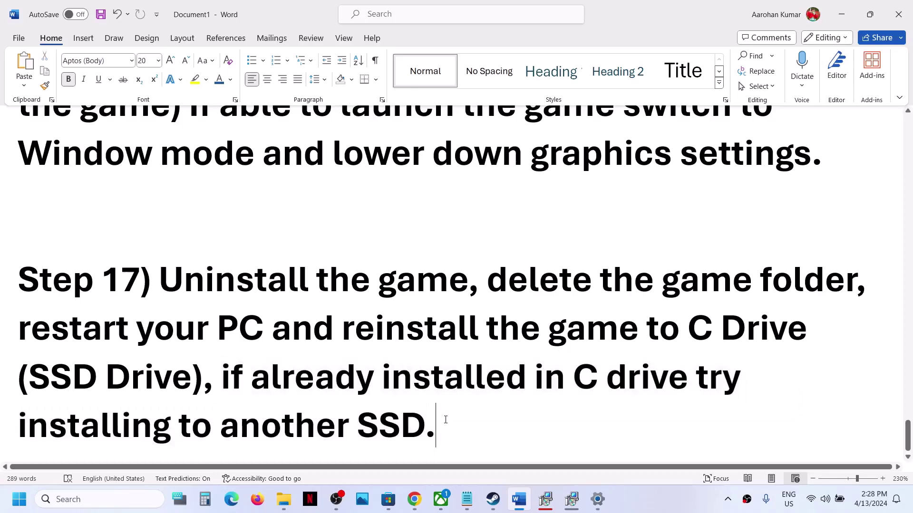
left_click(495, 500)
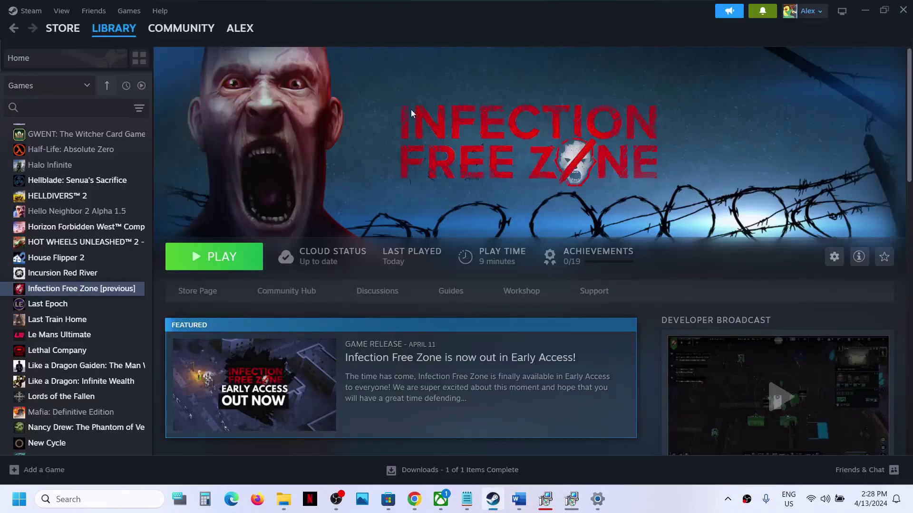